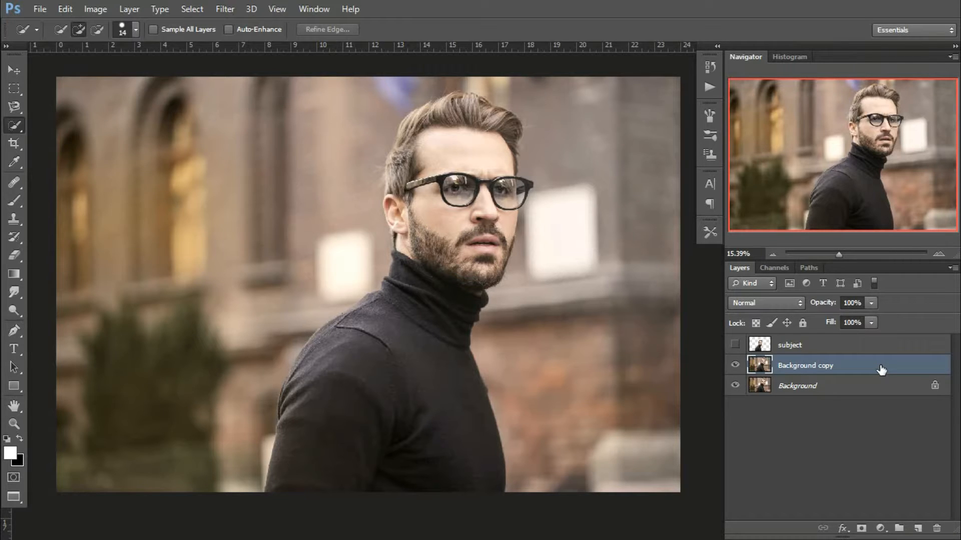
# - Delete the Background copy layer and make the subject layer visible
pyautogui.moveTo(868, 370); pyautogui.dragTo(936, 528)
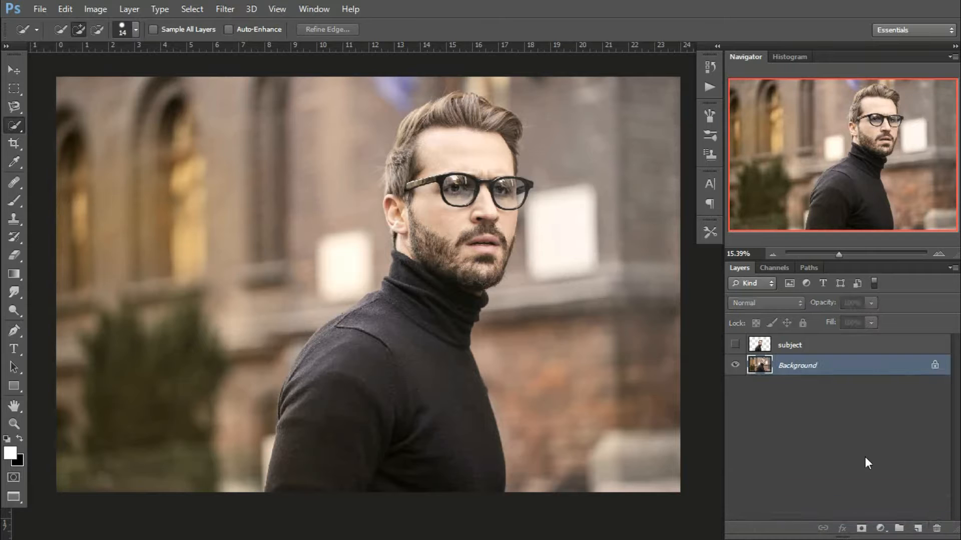
pyautogui.click(734, 345)
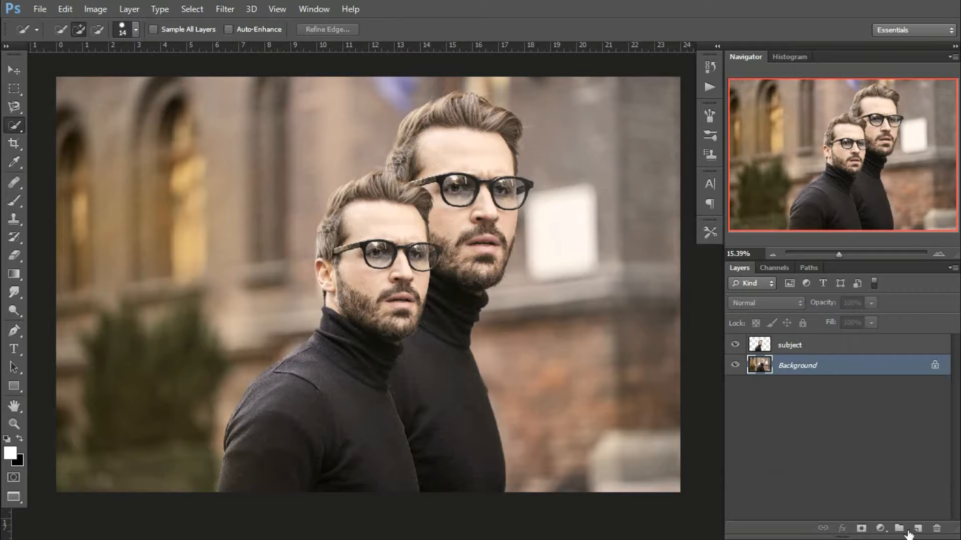
# - Add a dark grey solid color fill layer (#464343) above the Background layer
pyautogui.click(880, 528)
pyautogui.click(880, 225)
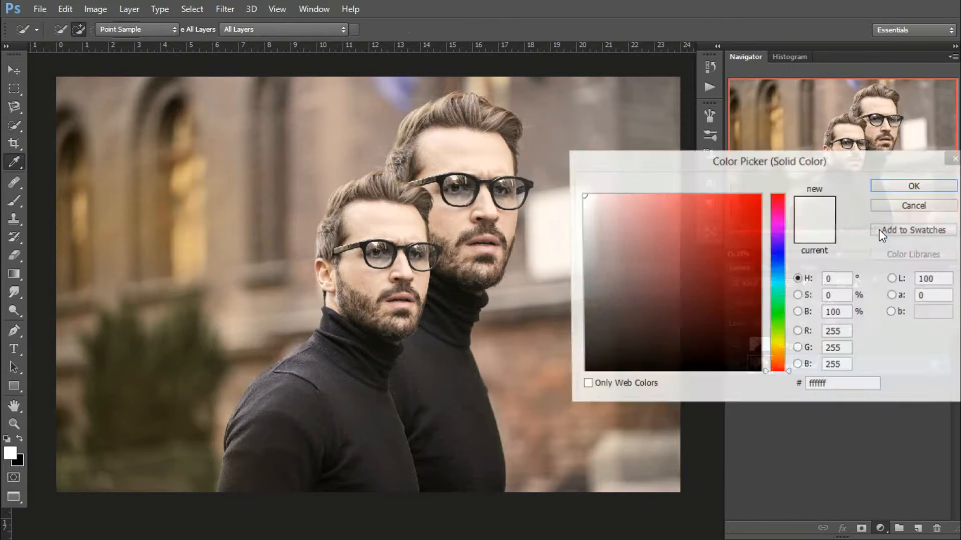
pyautogui.moveTo(637, 339); pyautogui.dragTo(582, 372)
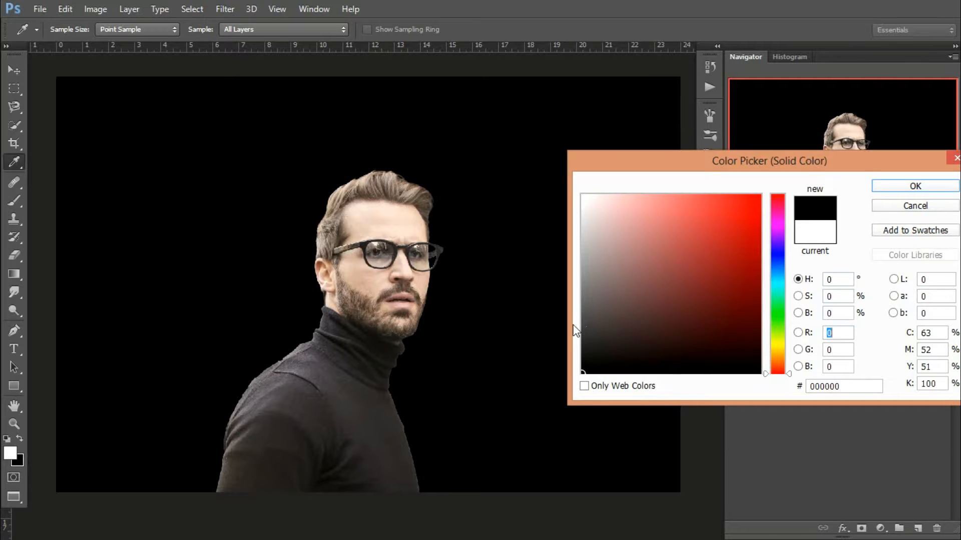
pyautogui.click(588, 325)
pyautogui.press('w')
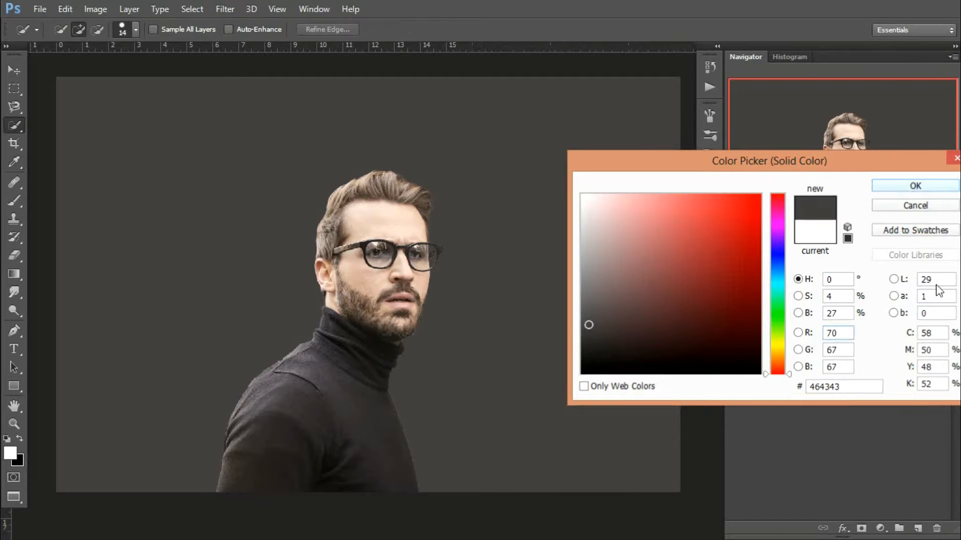
pyautogui.press('Return')
# - Select the man's turtleneck sweater on the subject layer with the Quick Selection tool
pyautogui.click(755, 349)
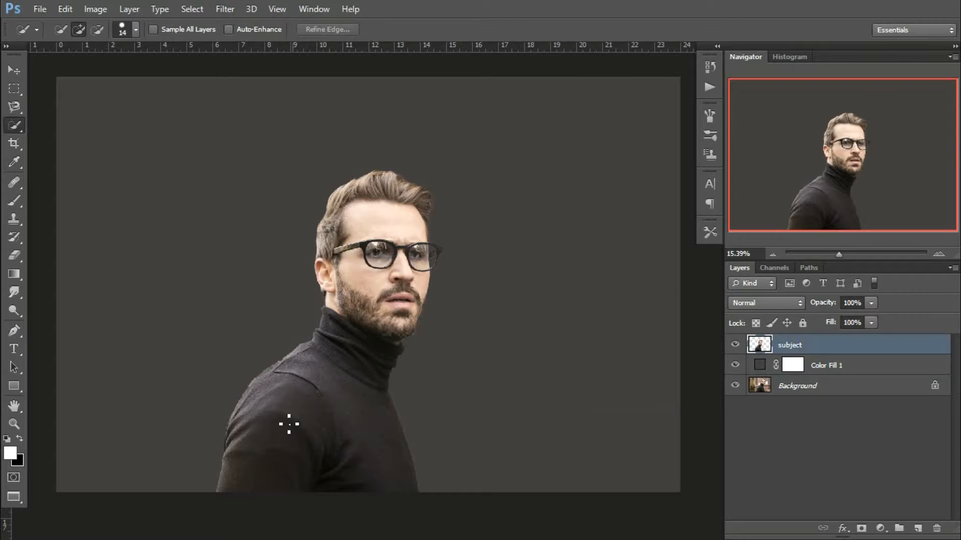
pyautogui.moveTo(301, 412); pyautogui.dragTo(300, 408)
pyautogui.moveTo(346, 439)
pyautogui.mouseDown()
pyautogui.moveTo(355, 447)
pyautogui.moveTo(337, 433)
pyautogui.moveTo(385, 380)
pyautogui.moveTo(374, 295)
pyautogui.moveTo(429, 322)
pyautogui.moveTo(363, 299)
pyautogui.mouseUp()
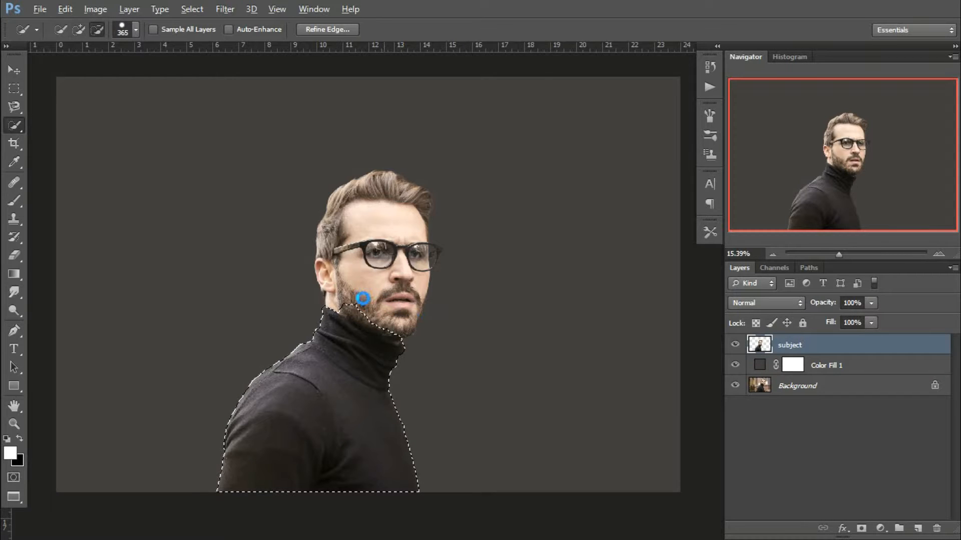
# - Subtract the beard and jaw area from the sweater selection along the collar
pyautogui.scroll(2, 359, 300)
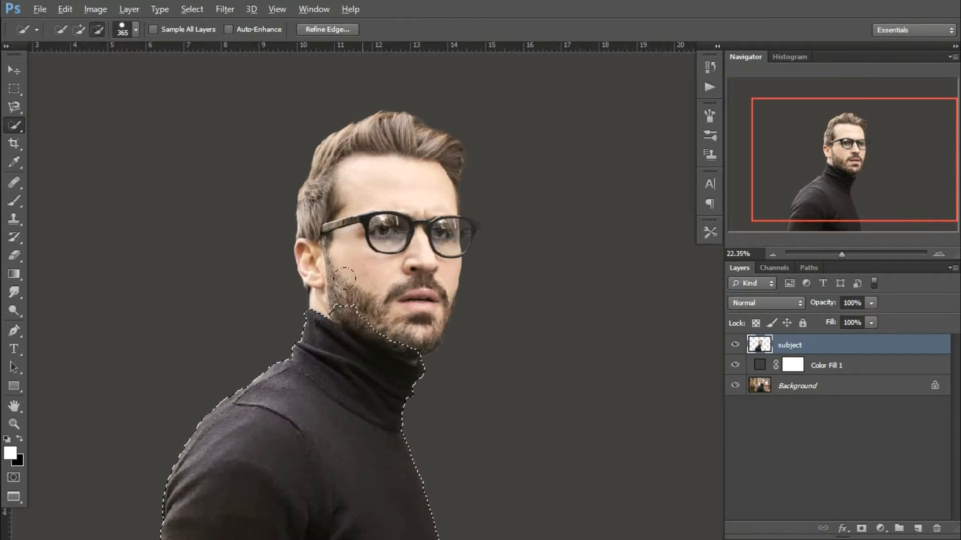
pyautogui.keyDown('alt'); pyautogui.click(349, 304); pyautogui.keyUp('alt')
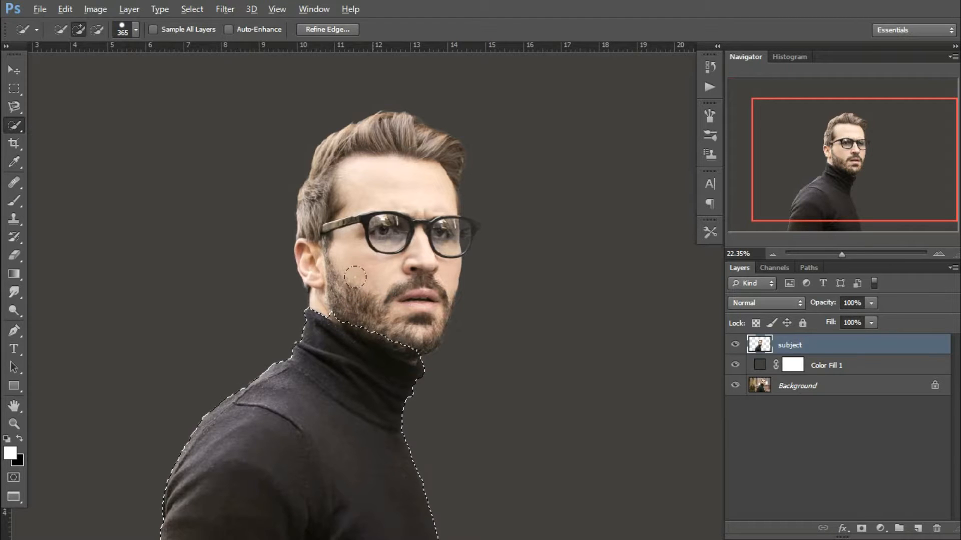
pyautogui.press('alt')
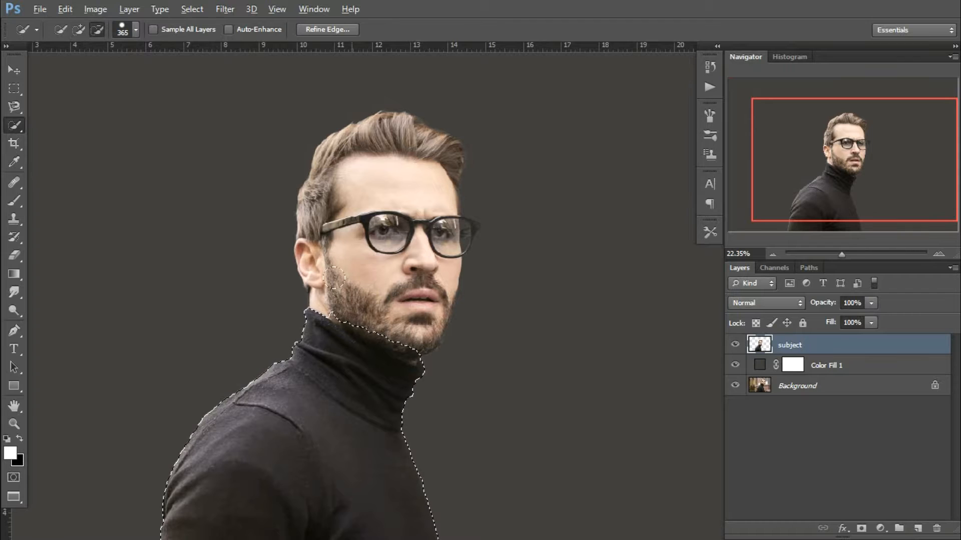
pyautogui.keyDown('alt'); pyautogui.click(406, 314); pyautogui.keyUp('alt')
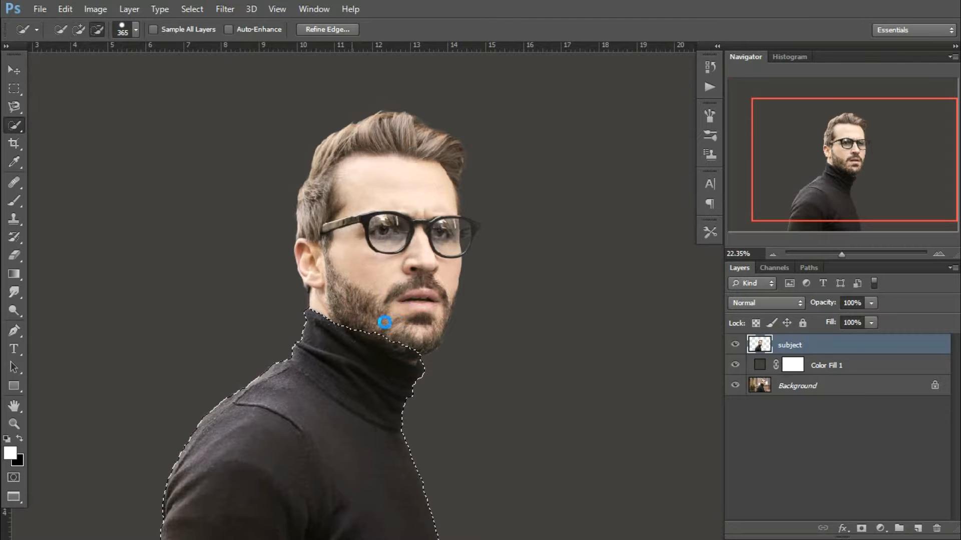
pyautogui.keyDown('alt'); pyautogui.click(468, 335); pyautogui.keyUp('alt')
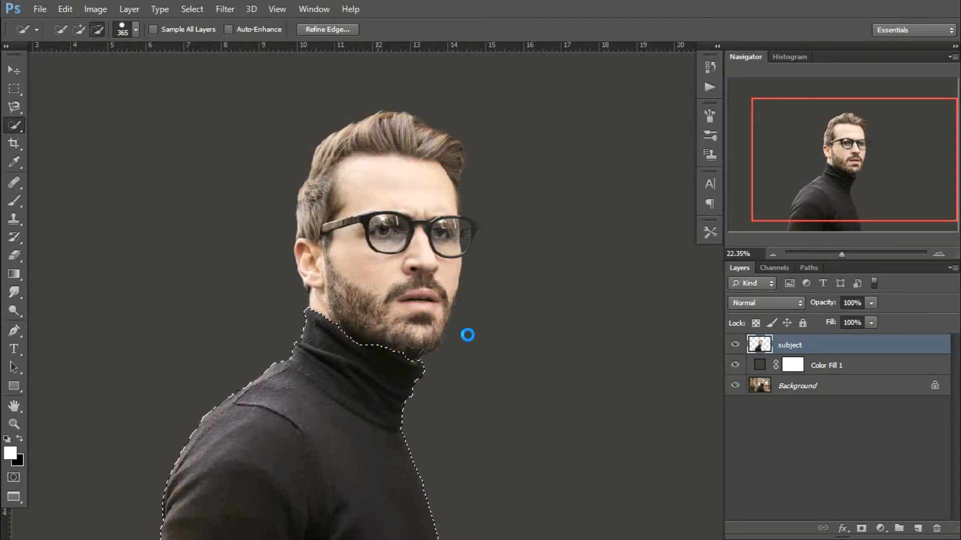
pyautogui.keyDown('alt'); pyautogui.click(433, 334); pyautogui.keyUp('alt')
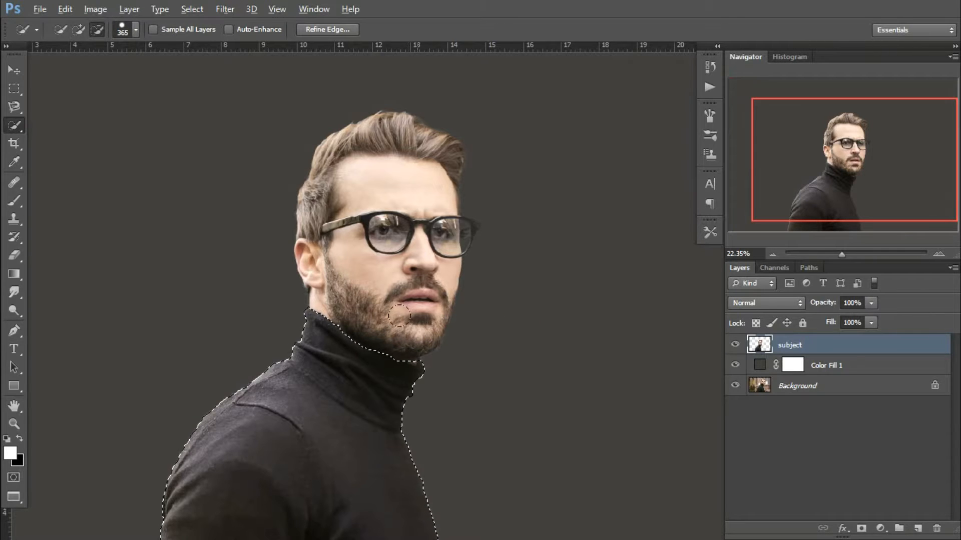
# - Refine the sweater selection with a smaller brush so it follows the collar's edge below the chin
pyautogui.scroll(2, 413, 387)
pyautogui.moveTo(398, 364); pyautogui.dragTo(380, 376)
pyautogui.moveTo(413, 332); pyautogui.dragTo(401, 336)
pyautogui.keyDown('alt'); pyautogui.click(413, 354); pyautogui.keyUp('alt')
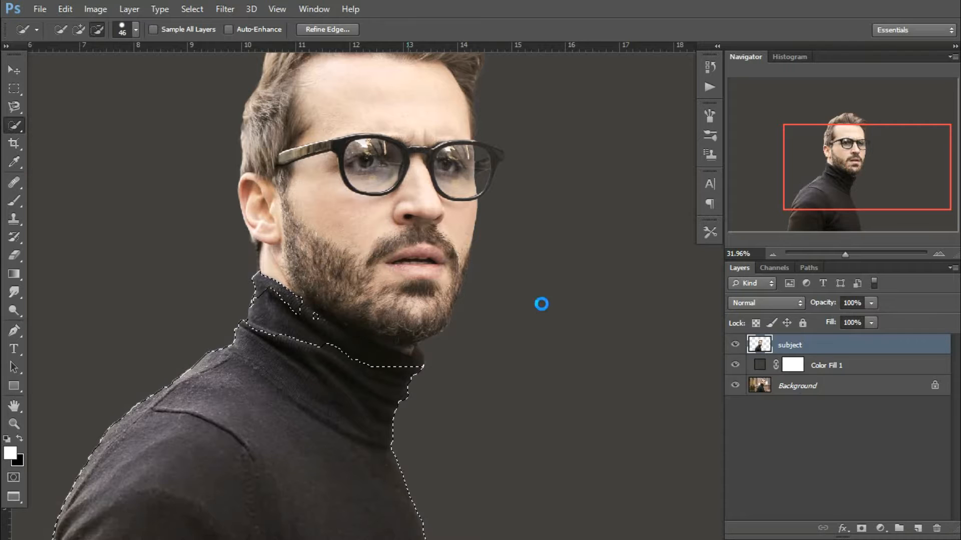
pyautogui.click(385, 377)
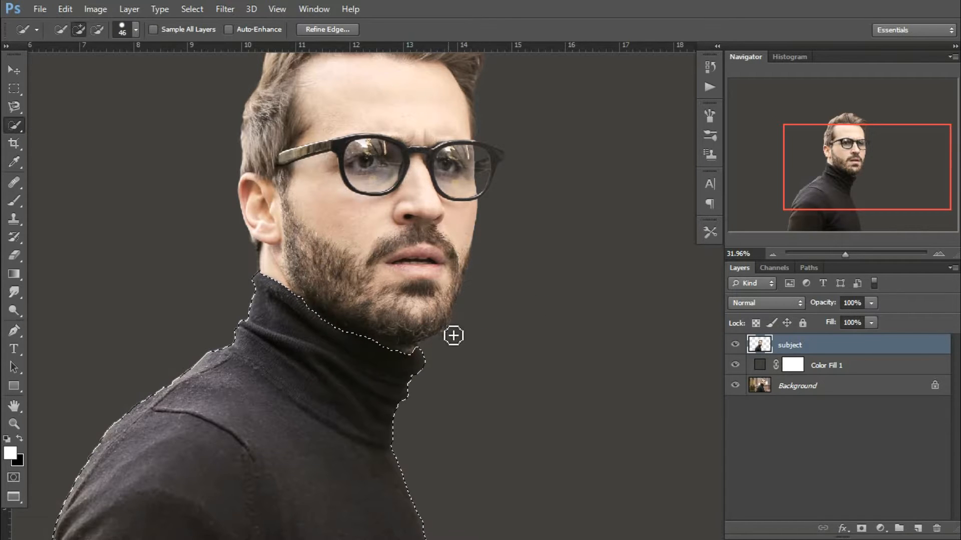
pyautogui.click(428, 351)
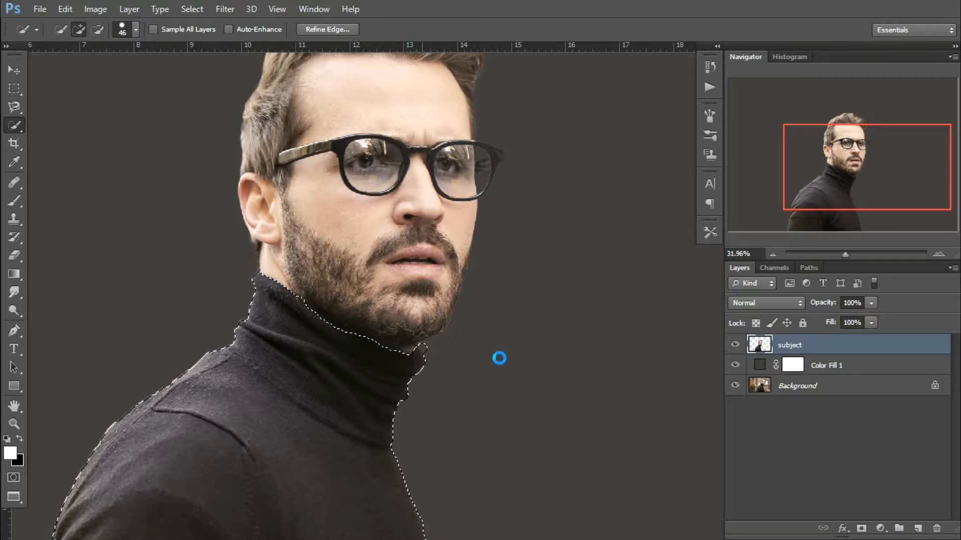
# - Fill the selected sweater with a near-black solid color fill layer (#0d0d0d)
pyautogui.scroll(-2, 436, 352)
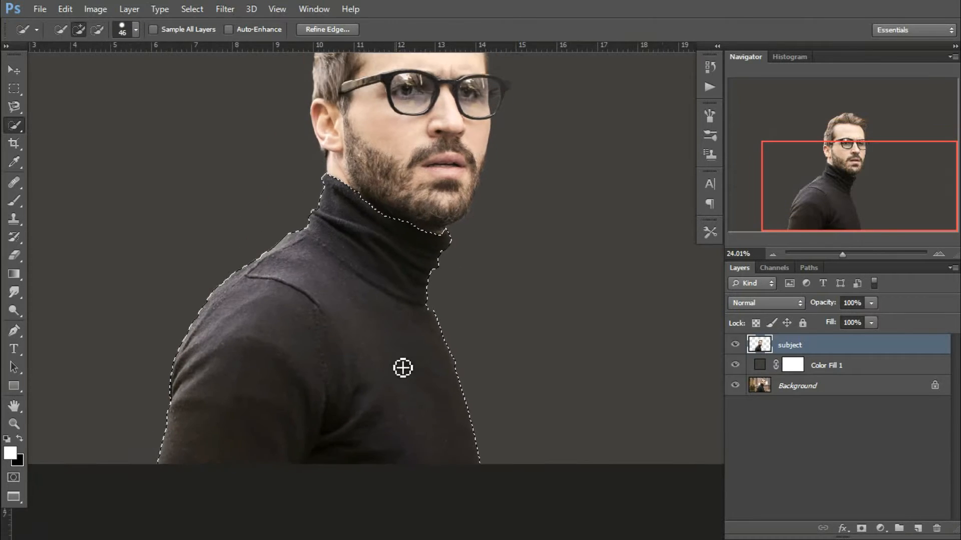
pyautogui.scroll(-1, 403, 368)
pyautogui.moveTo(411, 286); pyautogui.dragTo(397, 390)
pyautogui.moveTo(385, 348); pyautogui.dragTo(388, 307)
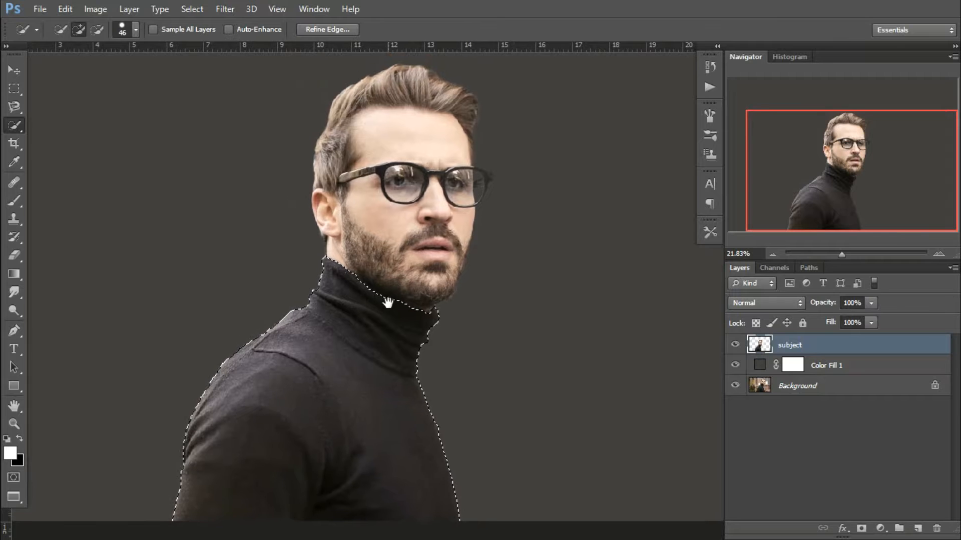
pyautogui.click(880, 529)
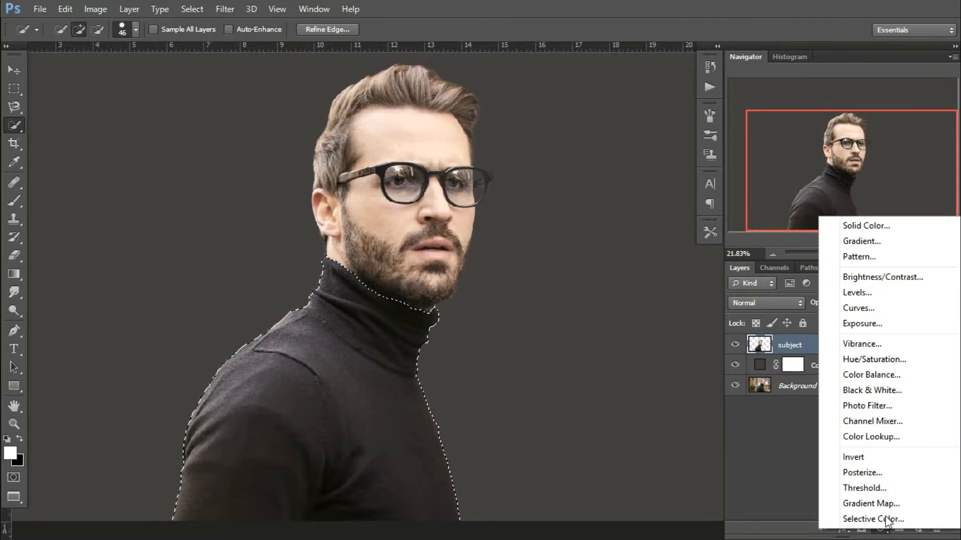
pyautogui.click(860, 226)
pyautogui.moveTo(591, 367)
pyautogui.mouseDown()
pyautogui.moveTo(579, 359)
pyautogui.moveTo(580, 369)
pyautogui.mouseUp()
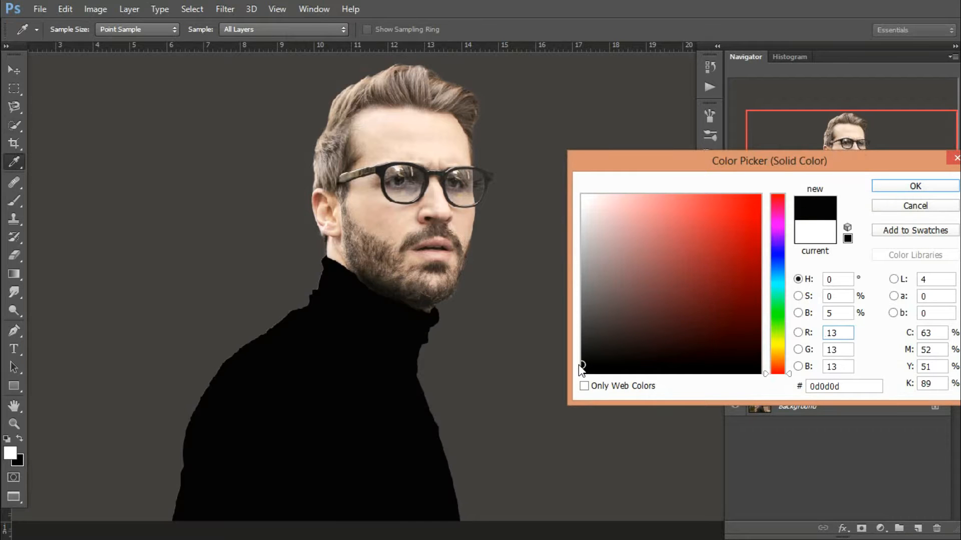
pyautogui.click(912, 188)
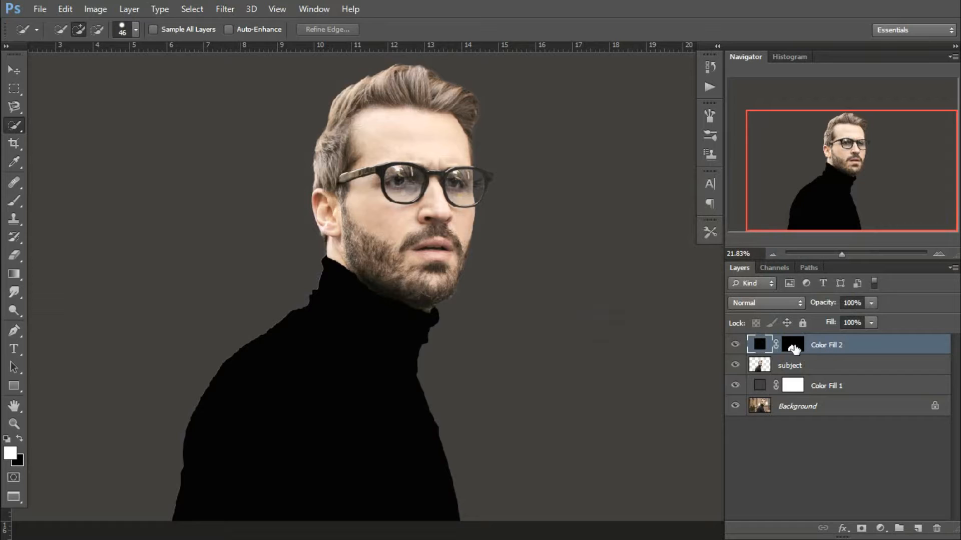
# - Rename the sweater's color fill layer to "dress"
pyautogui.doubleClick(829, 346)
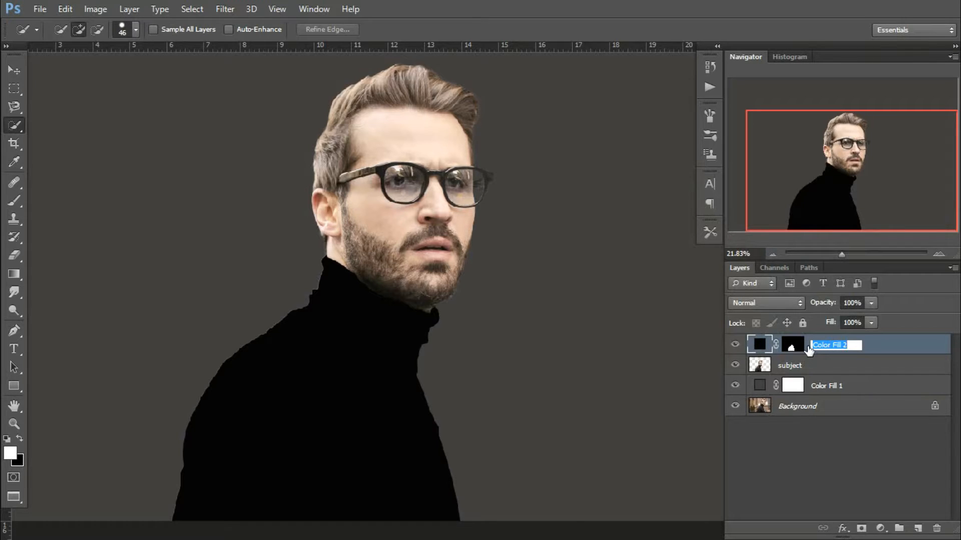
pyautogui.write('dress')
pyautogui.press('Return')
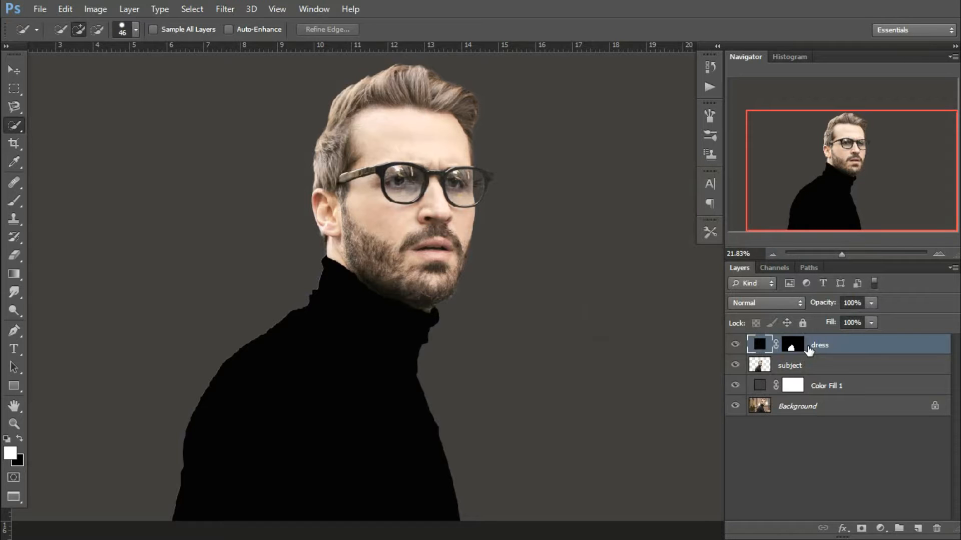
# - Select the man's hair on the subject layer with the Quick Selection tool
pyautogui.click(758, 367)
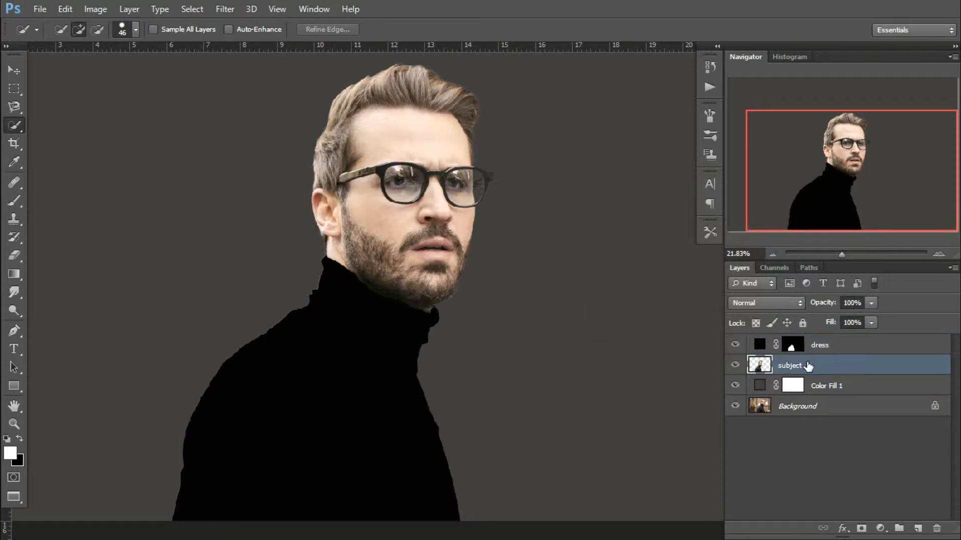
pyautogui.scroll(2, 376, 130)
pyautogui.moveTo(431, 120)
pyautogui.mouseDown()
pyautogui.moveTo(485, 145)
pyautogui.moveTo(440, 135)
pyautogui.moveTo(453, 170)
pyautogui.moveTo(318, 226)
pyautogui.mouseUp()
pyautogui.scroll(3, 330, 220)
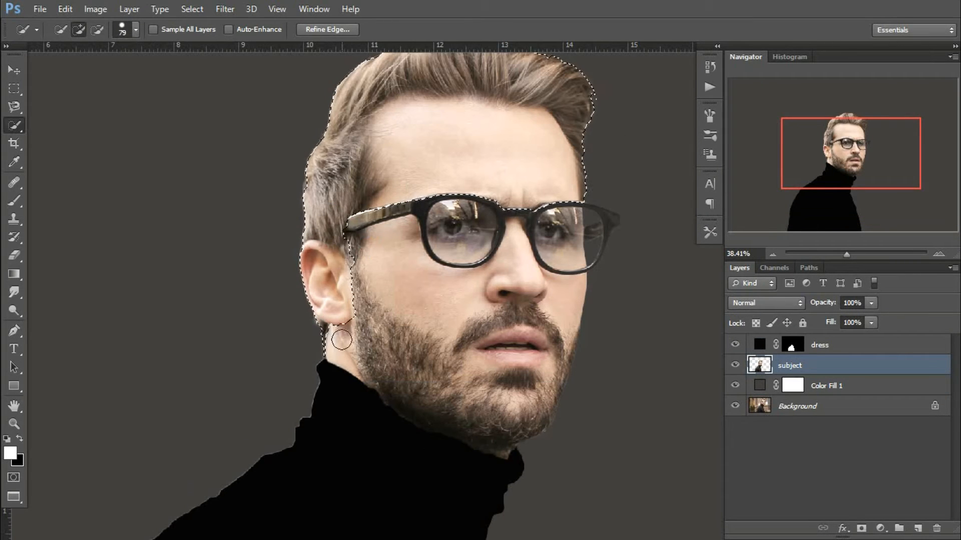
# - Subtract the ear and the skin beside it from the hair selection
pyautogui.moveTo(328, 279)
pyautogui.mouseDown()
pyautogui.moveTo(358, 314)
pyautogui.moveTo(348, 305)
pyautogui.moveTo(343, 328)
pyautogui.mouseUp()
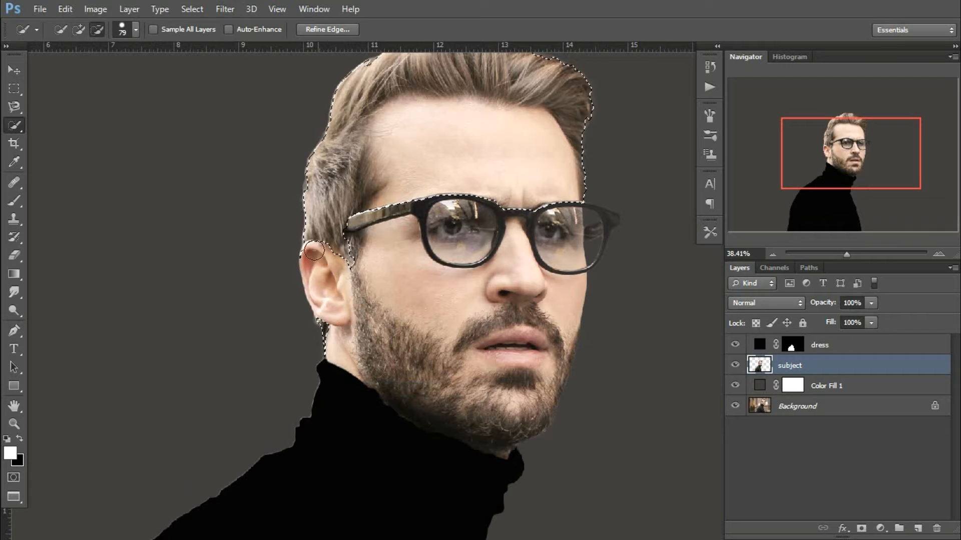
pyautogui.moveTo(316, 251)
pyautogui.mouseDown()
pyautogui.moveTo(356, 263)
pyautogui.moveTo(358, 272)
pyautogui.moveTo(351, 248)
pyautogui.moveTo(346, 274)
pyautogui.mouseUp()
pyautogui.keyDown('alt'); pyautogui.click(357, 269); pyautogui.keyUp('alt')
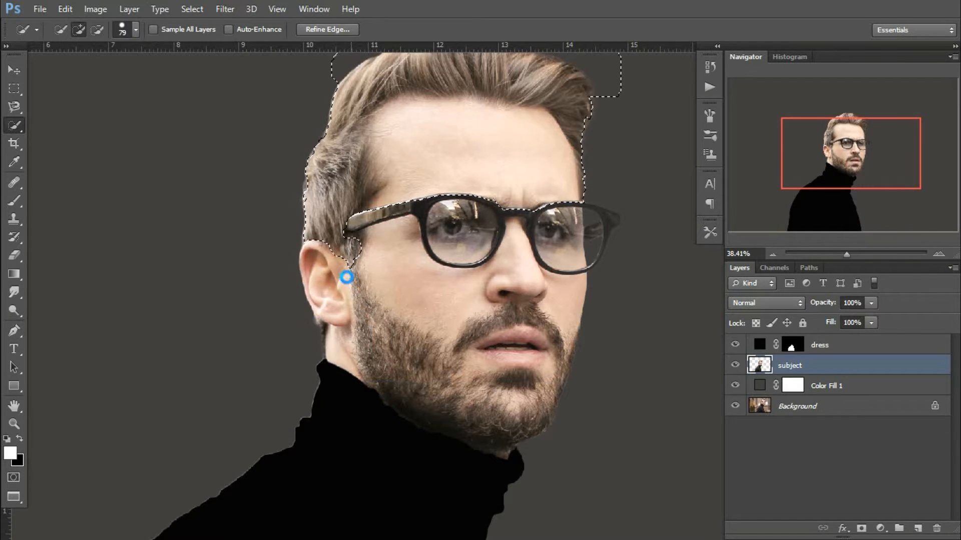
# - Refine the hair selection around the temple and forehead above the glasses, undoing the stray strokes
pyautogui.keyDown('alt'); pyautogui.click(374, 215); pyautogui.keyUp('alt')
pyautogui.keyDown('alt'); pyautogui.click(375, 196); pyautogui.keyUp('alt')
pyautogui.click(499, 164)
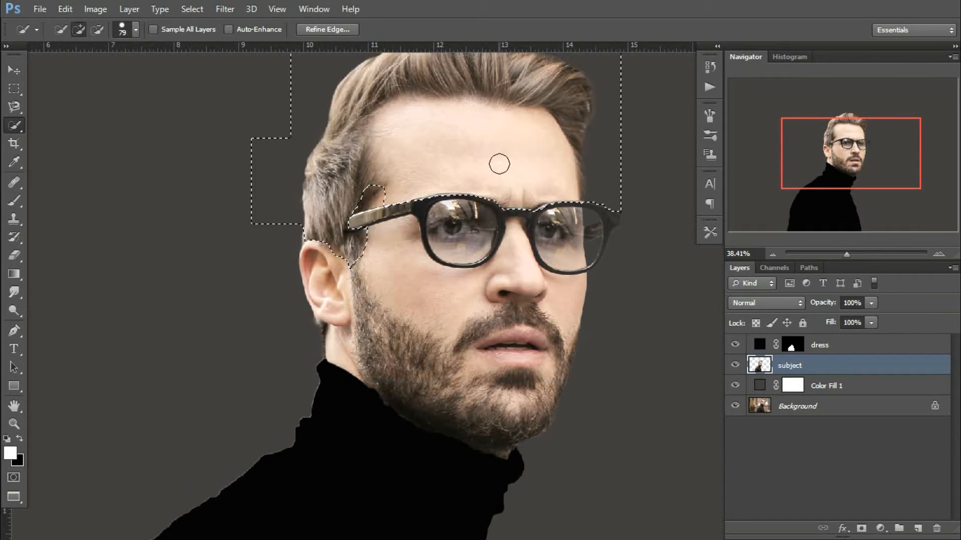
pyautogui.hotkey('ctrl', 'z')
pyautogui.moveTo(508, 160)
pyautogui.mouseDown()
pyautogui.moveTo(467, 157)
pyautogui.moveTo(558, 173)
pyautogui.moveTo(516, 216)
pyautogui.mouseUp()
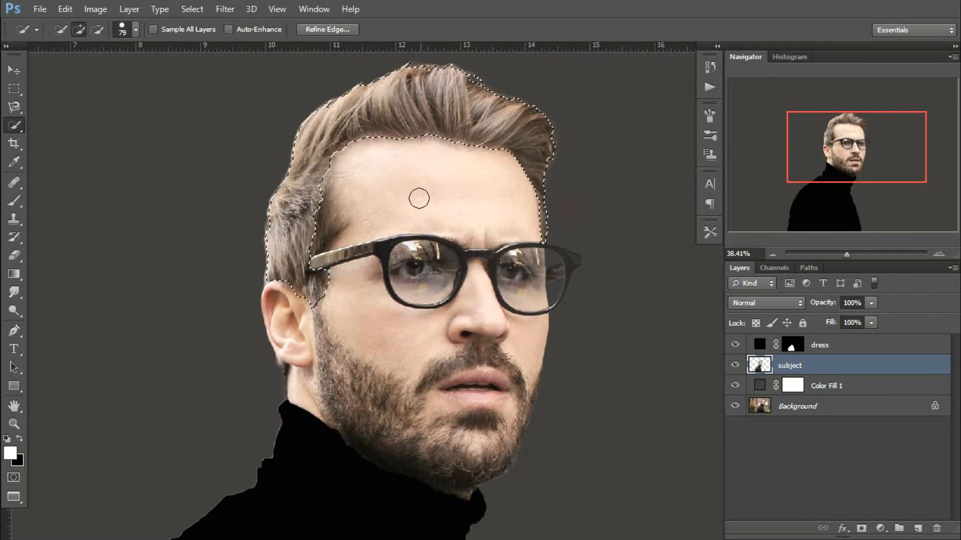
pyautogui.click(326, 235)
pyautogui.hotkey('ctrl', 'z')
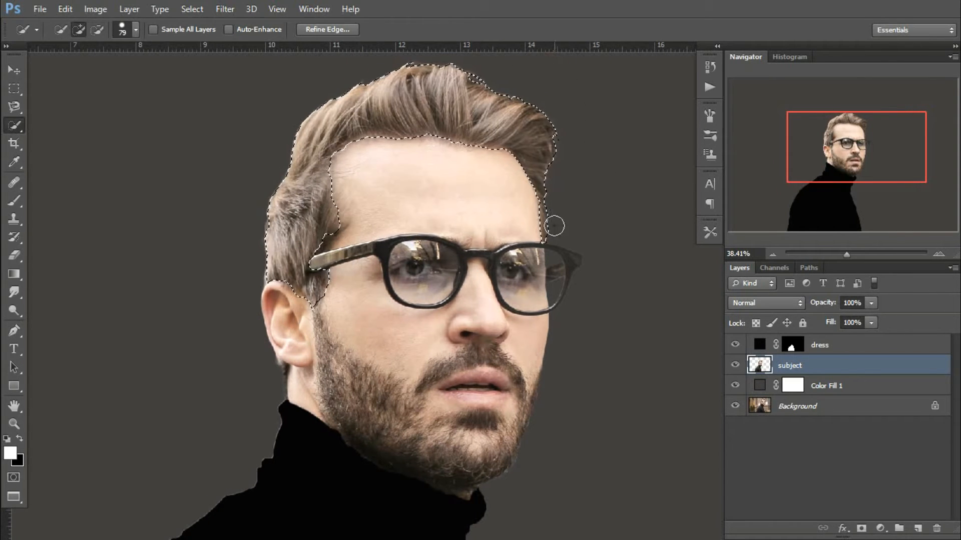
pyautogui.moveTo(321, 214)
pyautogui.mouseDown()
pyautogui.moveTo(322, 238)
pyautogui.moveTo(288, 247)
pyautogui.moveTo(331, 235)
pyautogui.mouseUp()
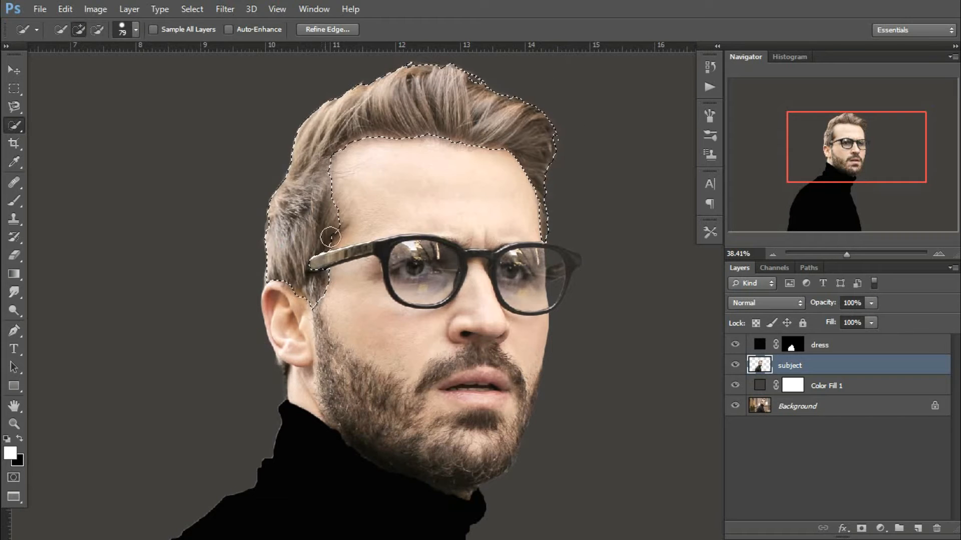
pyautogui.click(273, 237)
pyautogui.hotkey('ctrl', 'z')
pyautogui.click(322, 242)
pyautogui.hotkey('ctrl', 'z')
# - Add the strip of hair behind and below the ear to the selection
pyautogui.scroll(-3, 273, 265)
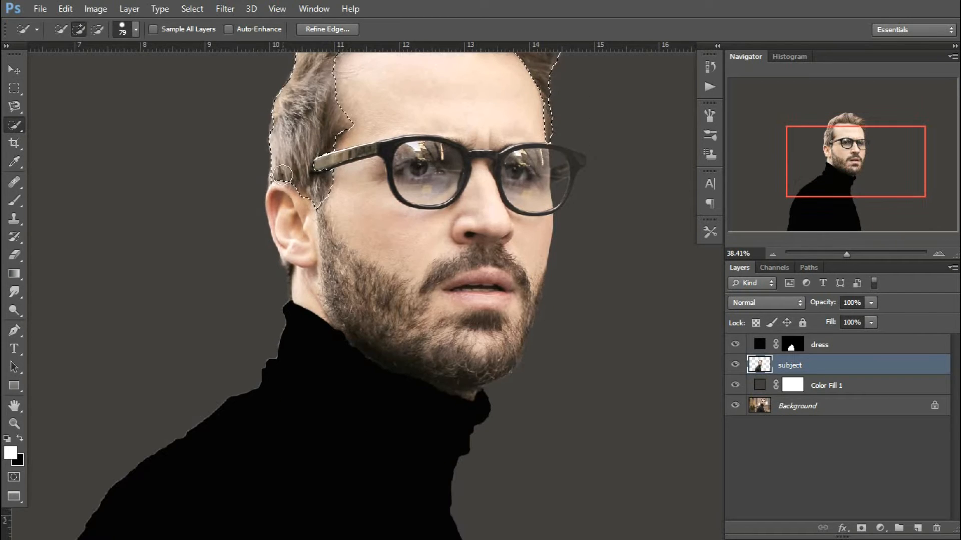
pyautogui.scroll(3, 268, 264)
pyautogui.moveTo(282, 279)
pyautogui.mouseDown()
pyautogui.moveTo(270, 278)
pyautogui.moveTo(297, 299)
pyautogui.moveTo(290, 284)
pyautogui.moveTo(299, 263)
pyautogui.mouseUp()
# - Switch to the freehand Lasso tool and examine the hair selection's outline around the head
pyautogui.rightClick(14, 106)
pyautogui.click(55, 107)
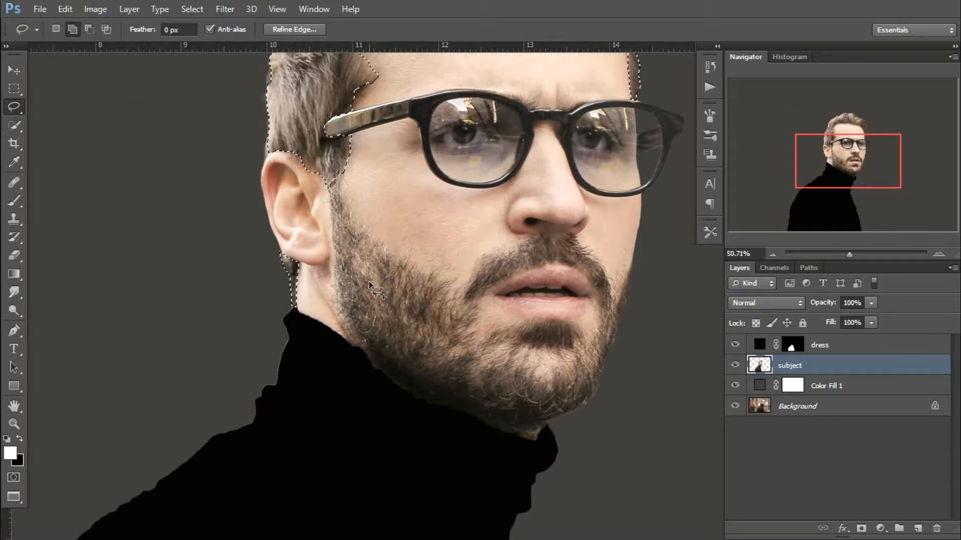
pyautogui.scroll(-1, 361, 283)
pyautogui.scroll(-2, 360, 283)
pyautogui.scroll(4, 232, 323)
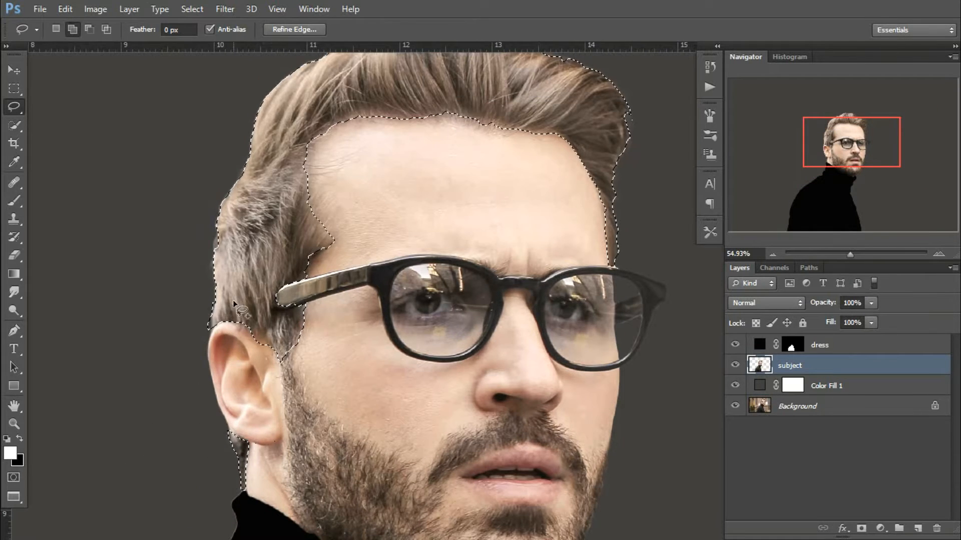
pyautogui.scroll(-2, 234, 299)
pyautogui.scroll(-2, 255, 295)
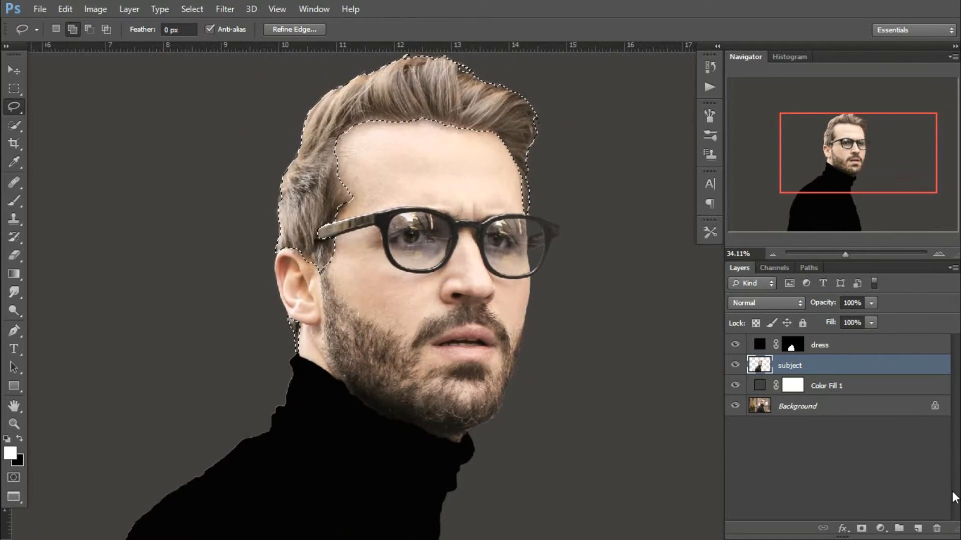
# - Cover the hair selection with a solid color fill in light orange #f8c49a and name the new layer "hair"
pyautogui.click(881, 529)
pyautogui.click(873, 222)
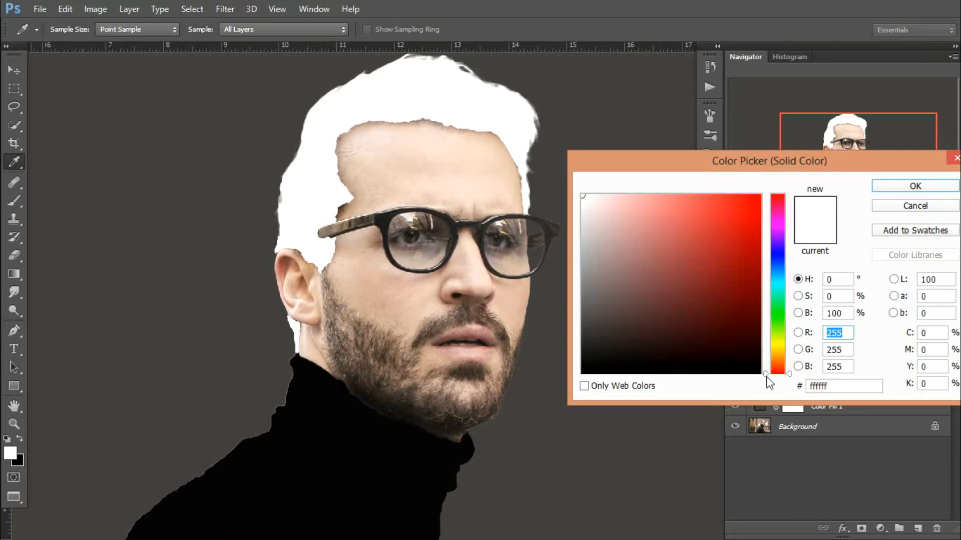
pyautogui.moveTo(790, 379); pyautogui.dragTo(790, 366)
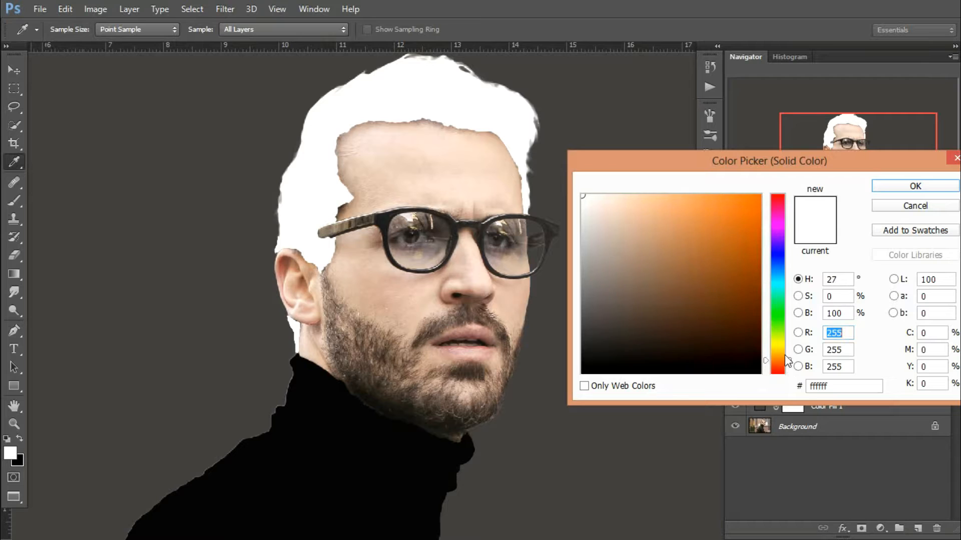
pyautogui.click(677, 220)
pyautogui.moveTo(677, 219)
pyautogui.mouseDown()
pyautogui.moveTo(690, 200)
pyautogui.moveTo(660, 205)
pyautogui.moveTo(665, 223)
pyautogui.moveTo(647, 195)
pyautogui.moveTo(633, 195)
pyautogui.moveTo(650, 199)
pyautogui.mouseUp()
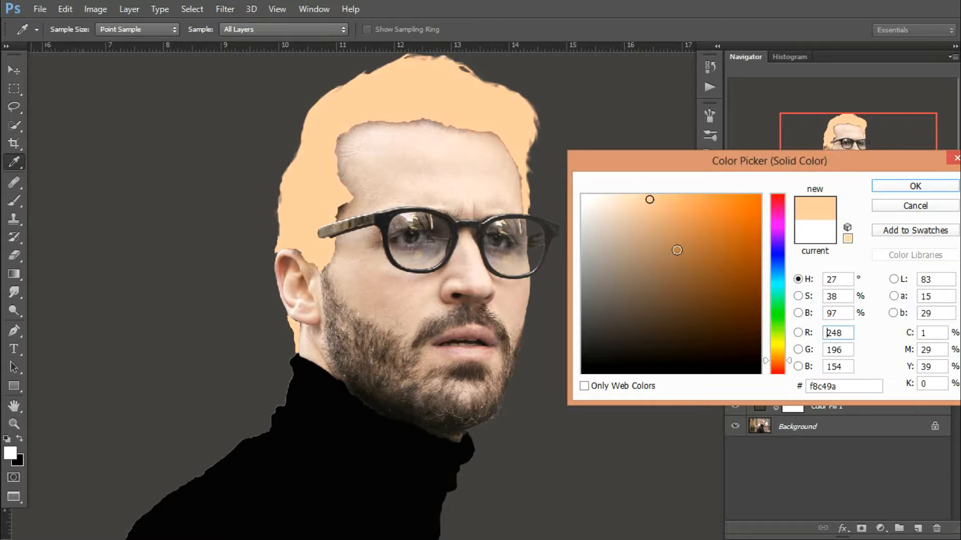
pyautogui.click(915, 186)
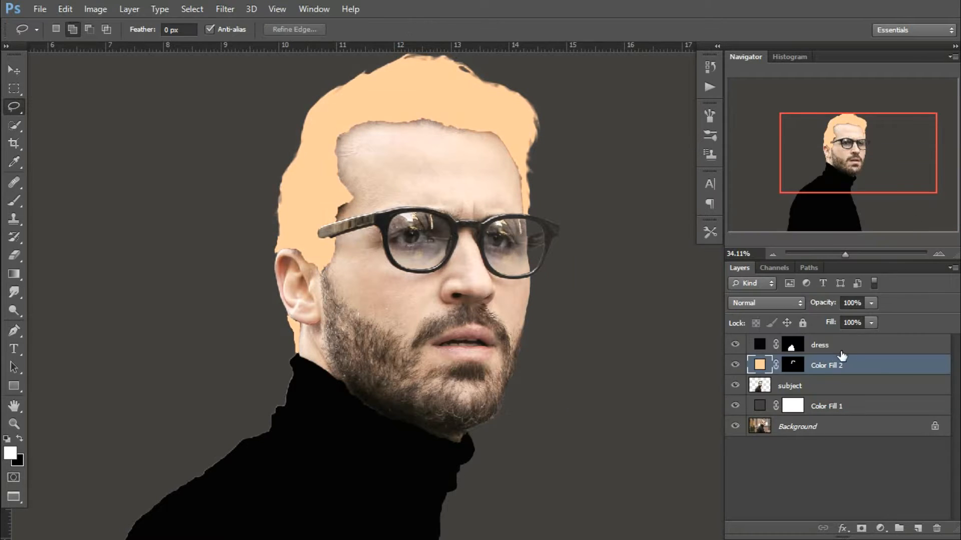
pyautogui.doubleClick(834, 368)
pyautogui.write('hair')
pyautogui.press('Return')
# - On the subject layer, quick-select the skin of the forehead and cheeks, leaving out the glasses frame and the beard
pyautogui.scroll(-3, 537, 258)
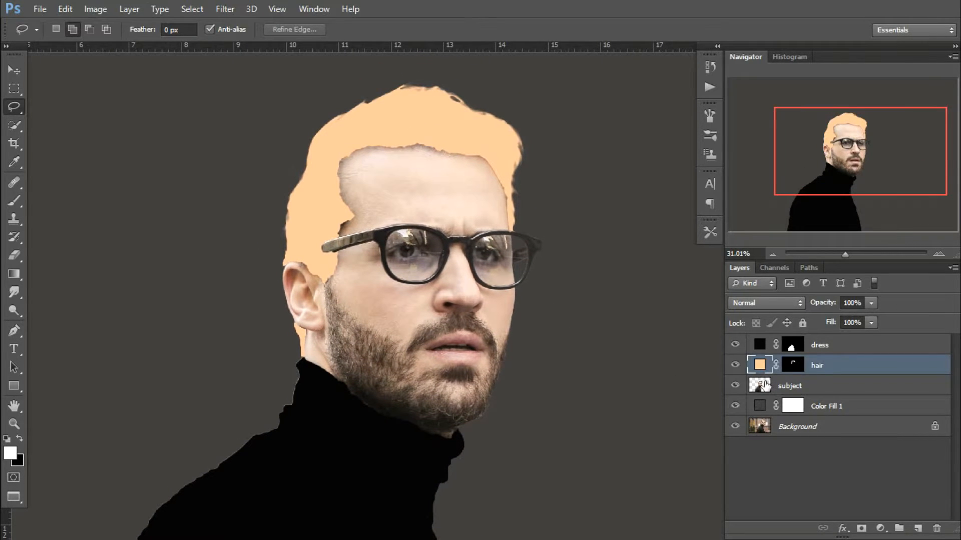
pyautogui.click(766, 385)
pyautogui.scroll(3, 554, 343)
pyautogui.press('w')
pyautogui.click(474, 192)
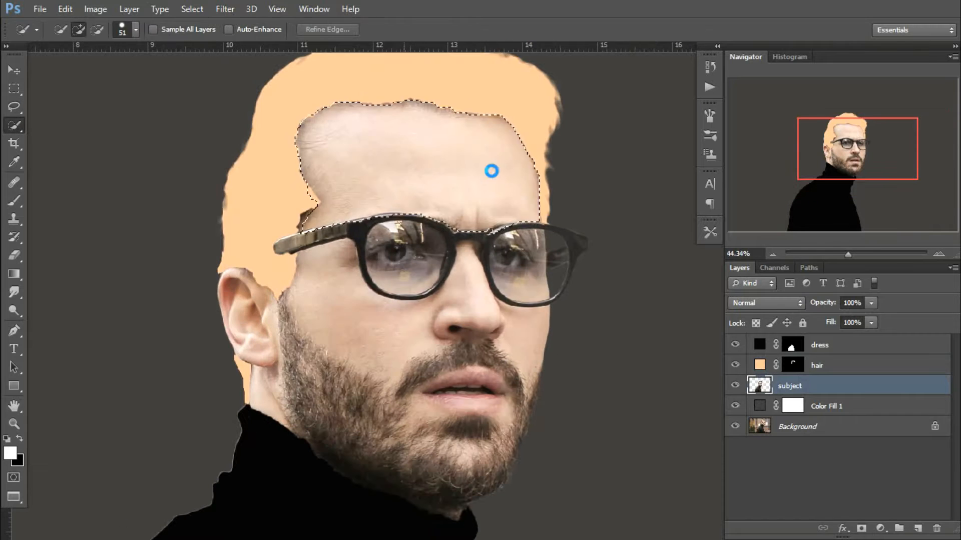
pyautogui.moveTo(491, 171)
pyautogui.mouseDown()
pyautogui.moveTo(386, 346)
pyautogui.moveTo(575, 338)
pyautogui.moveTo(466, 404)
pyautogui.moveTo(508, 390)
pyautogui.moveTo(470, 366)
pyautogui.moveTo(444, 390)
pyautogui.mouseUp()
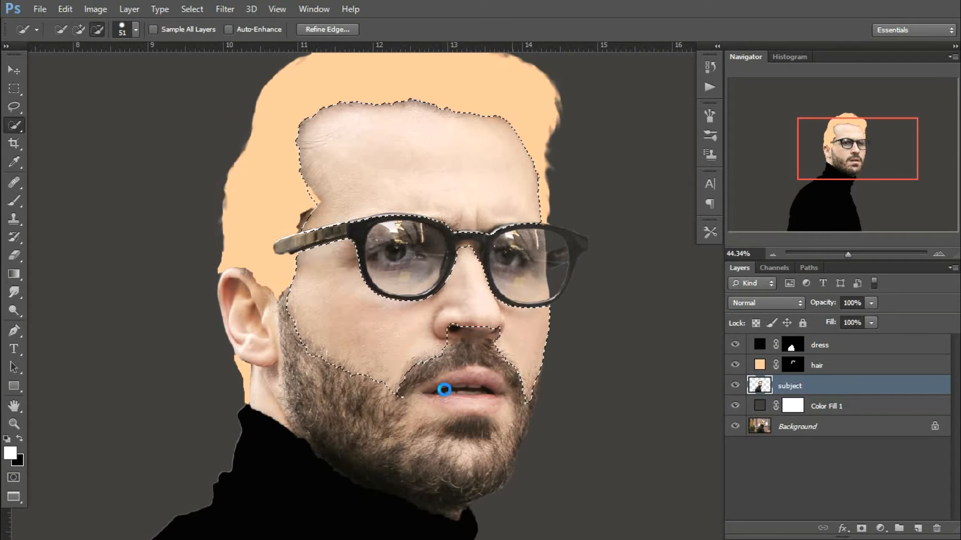
# - Add the bridge of the nose and the nostril to the face selection
pyautogui.click(471, 252)
pyautogui.scroll(3, 604, 294)
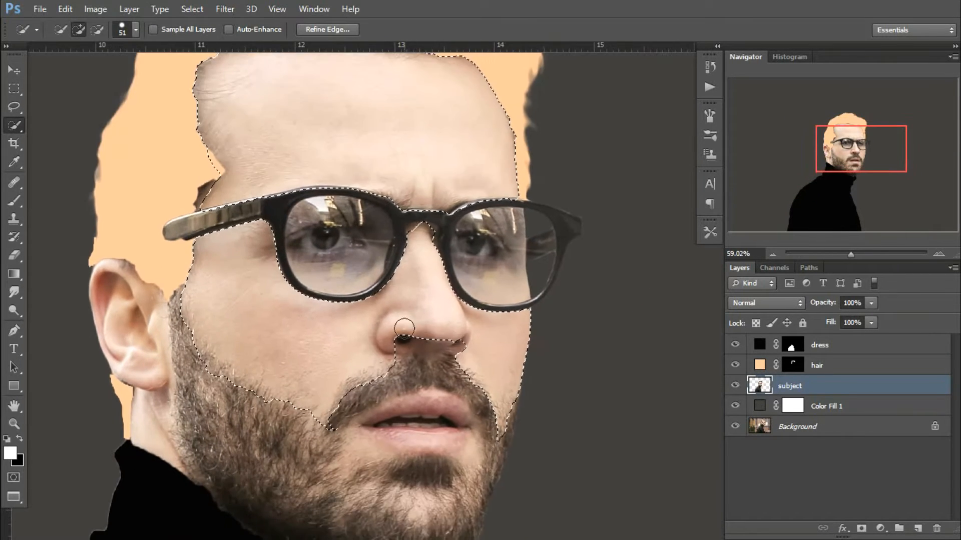
pyautogui.click(405, 329)
pyautogui.hscroll(2, 515, 340)
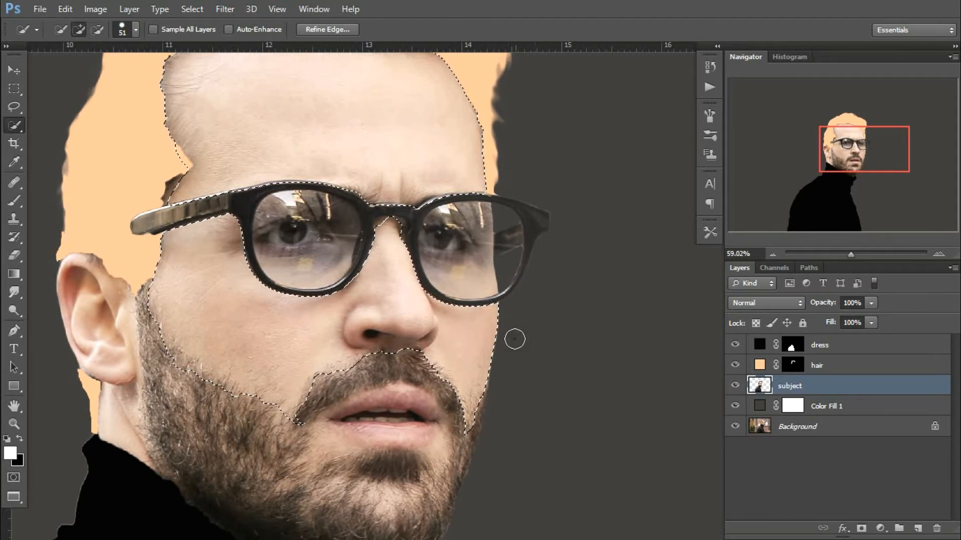
# - Add the lens on the far side of the face to the selection without its frame, undoing the stray strokes near the nose bridge
pyautogui.click(474, 256)
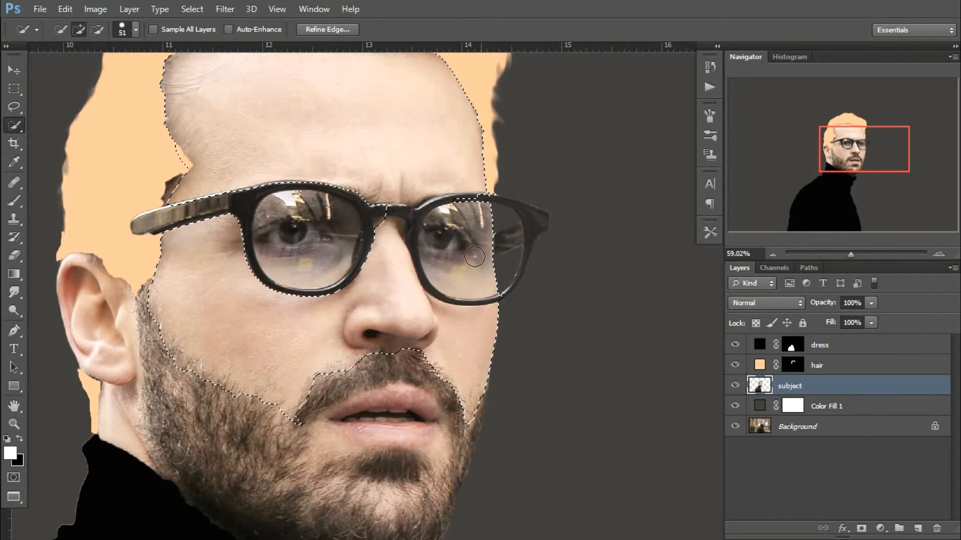
pyautogui.moveTo(502, 221); pyautogui.dragTo(442, 245)
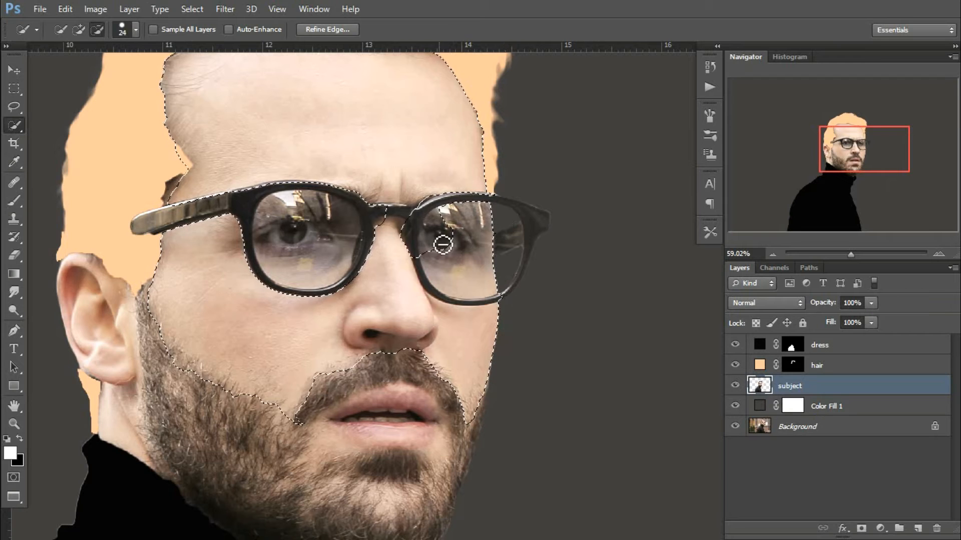
pyautogui.moveTo(395, 223); pyautogui.dragTo(378, 215)
pyautogui.keyDown('alt'); pyautogui.click(395, 240); pyautogui.keyUp('alt')
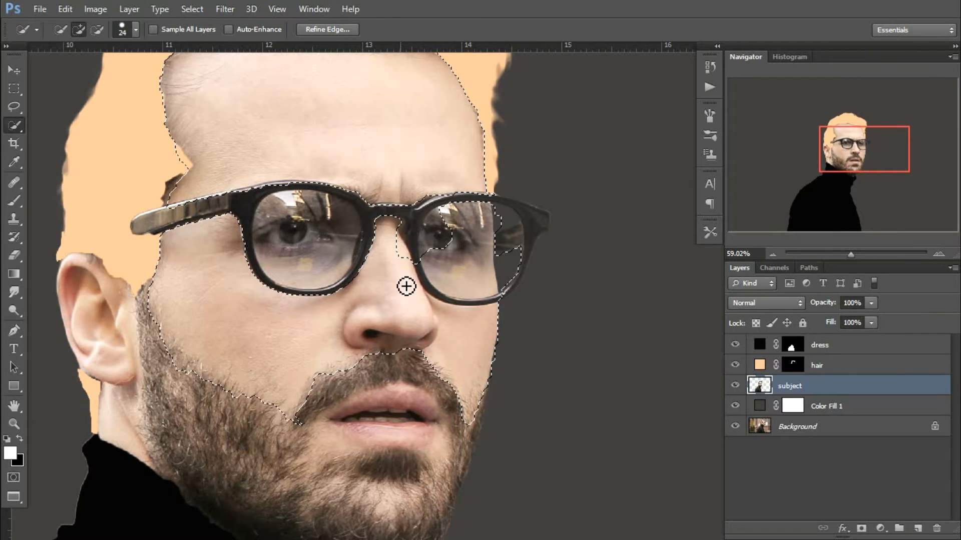
pyautogui.hotkey('ctrl', 'alt', 'z')
pyautogui.hotkey('ctrl', 'alt', 'z')
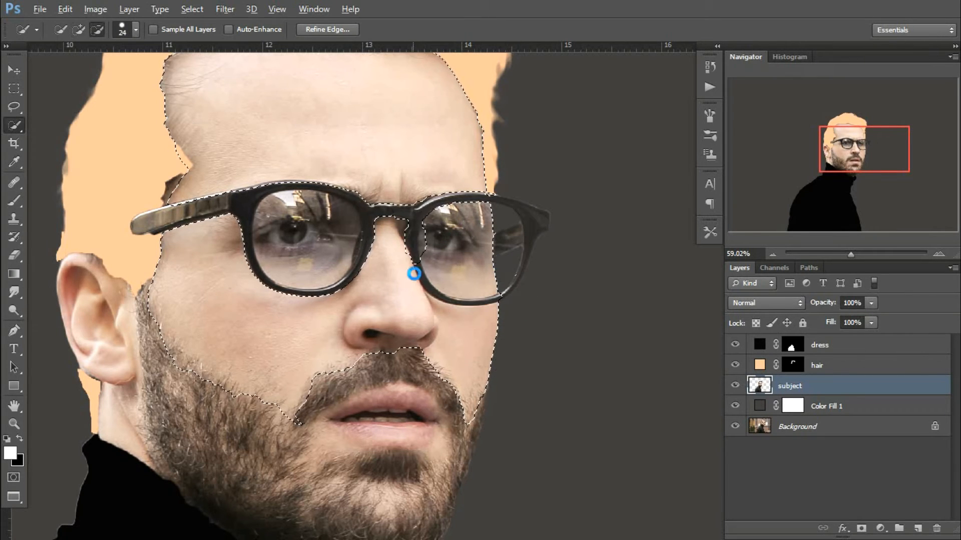
pyautogui.press('[')
pyautogui.press('[')
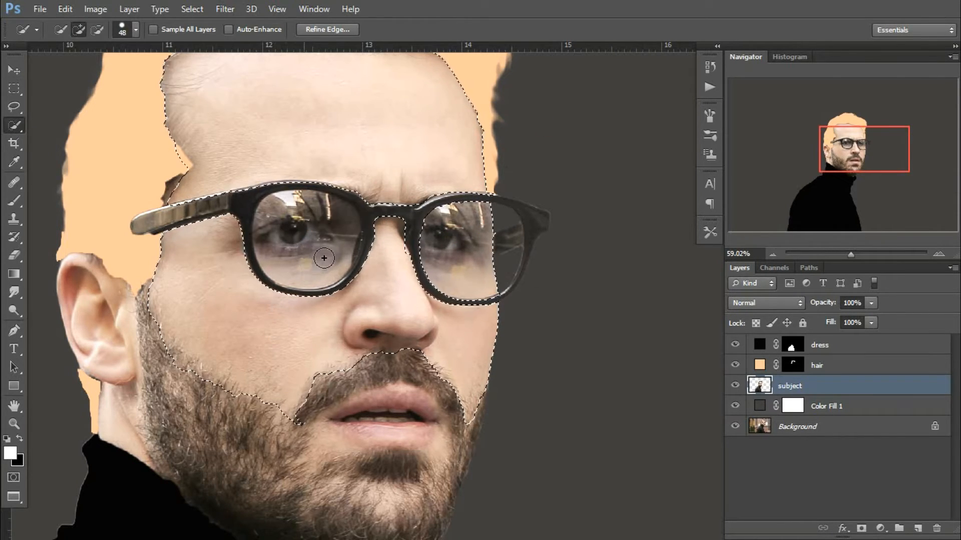
# - Add the lens nearer the ear to the face selection and subtract the frame around it using a smaller brush
pyautogui.moveTo(324, 258); pyautogui.dragTo(250, 208)
pyautogui.press('[')
pyautogui.press('[')
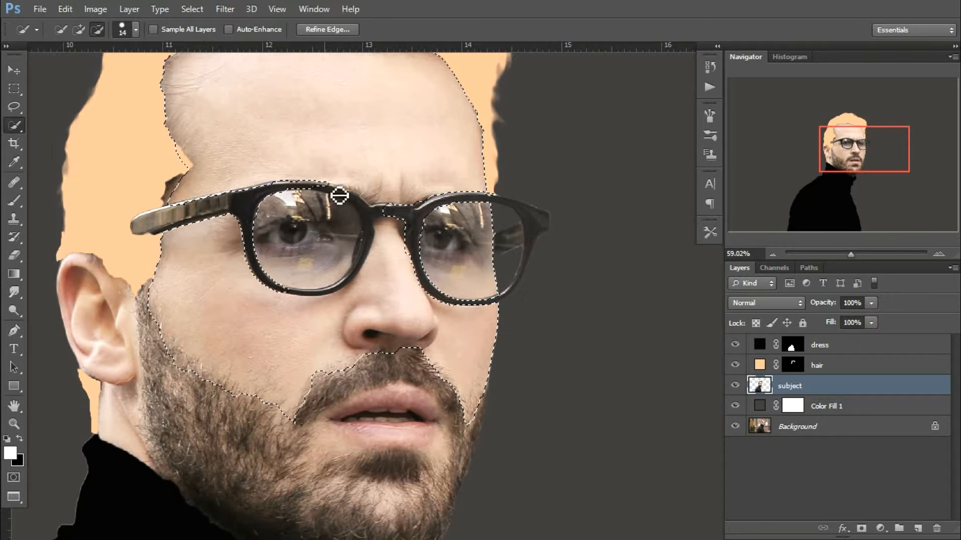
pyautogui.moveTo(344, 290)
pyautogui.mouseDown()
pyautogui.moveTo(382, 276)
pyautogui.moveTo(326, 214)
pyautogui.mouseUp()
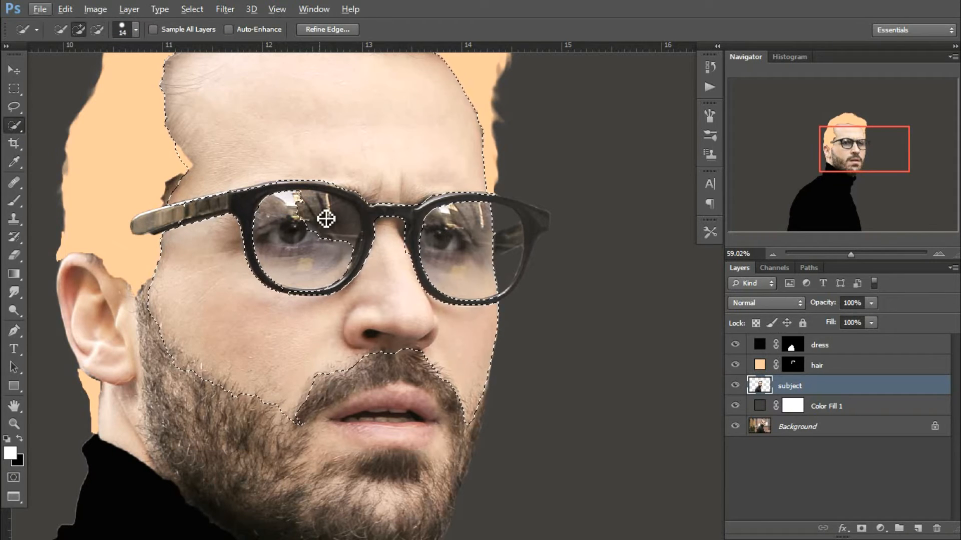
pyautogui.press('alt')
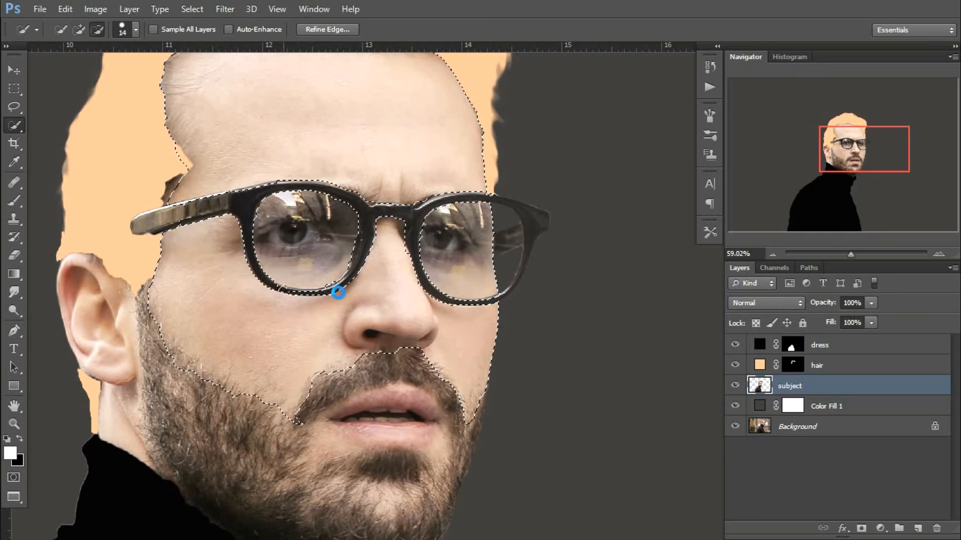
# - Add the bare chin skin below the lips to the face selection, excluding the lips, and extend it over the temple above the glasses arm
pyautogui.scroll(-2, 354, 203)
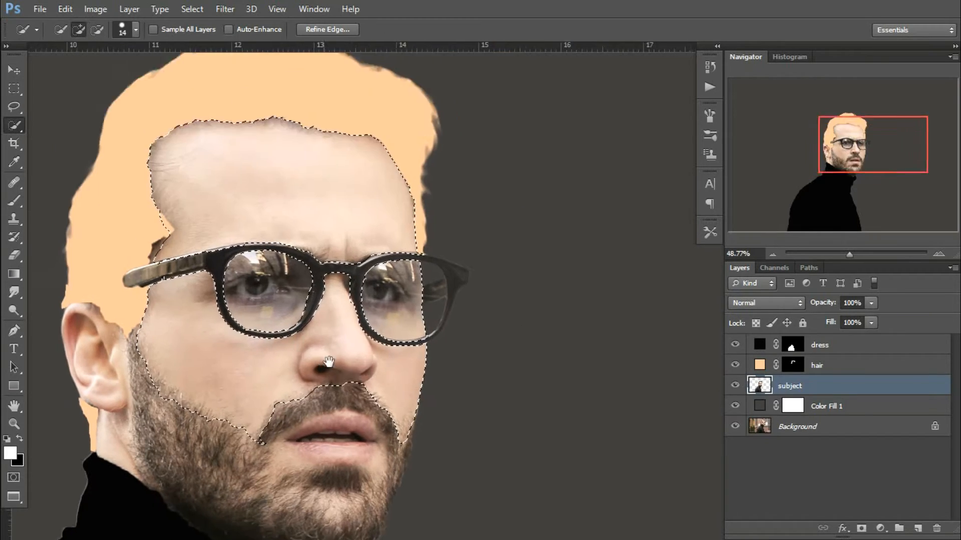
pyautogui.scroll(4, 315, 401)
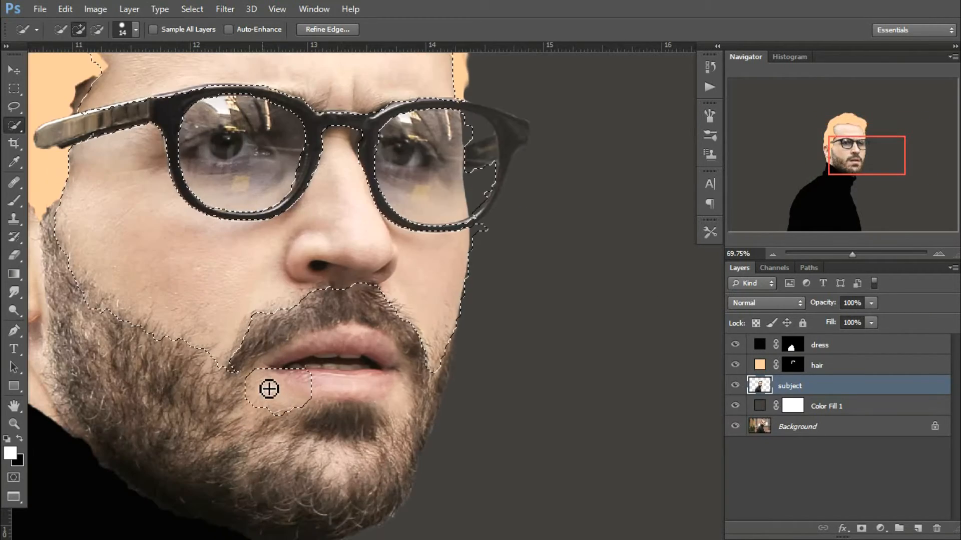
pyautogui.keyDown('alt'); pyautogui.click(348, 391); pyautogui.keyUp('alt')
pyautogui.keyDown('alt'); pyautogui.click(345, 457); pyautogui.keyUp('alt')
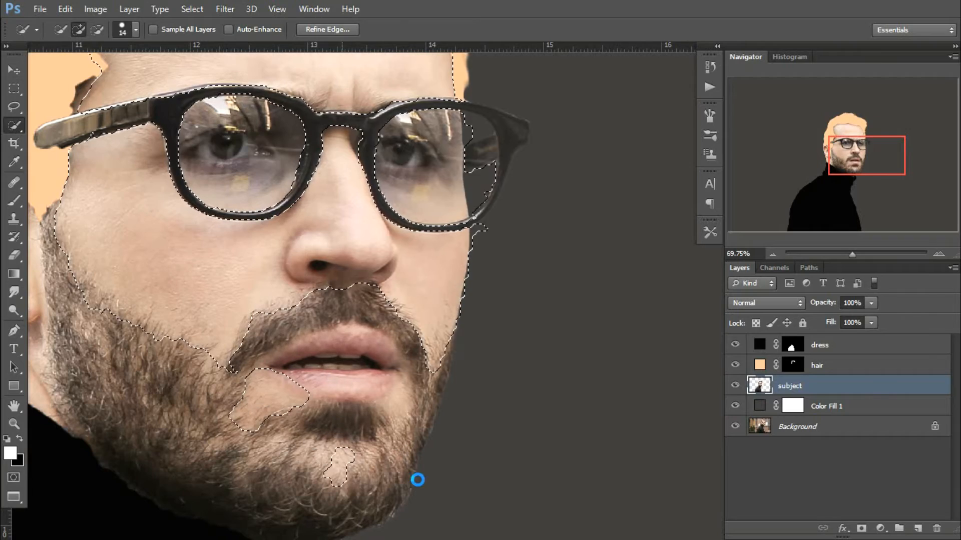
pyautogui.moveTo(320, 456); pyautogui.dragTo(405, 425)
pyautogui.moveTo(355, 421); pyautogui.dragTo(397, 433)
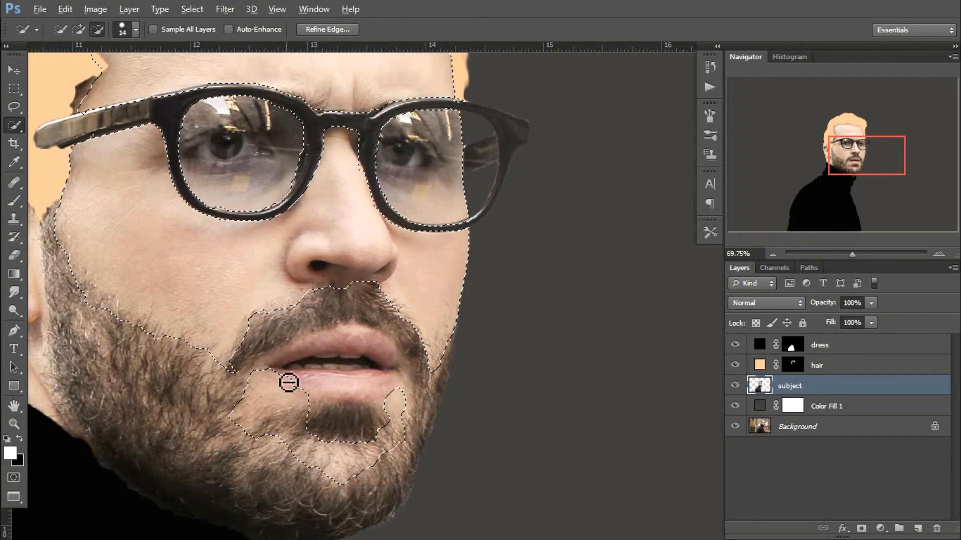
pyautogui.moveTo(287, 382)
pyautogui.mouseDown()
pyautogui.moveTo(300, 411)
pyautogui.moveTo(301, 368)
pyautogui.mouseUp()
pyautogui.scroll(-1, 414, 340)
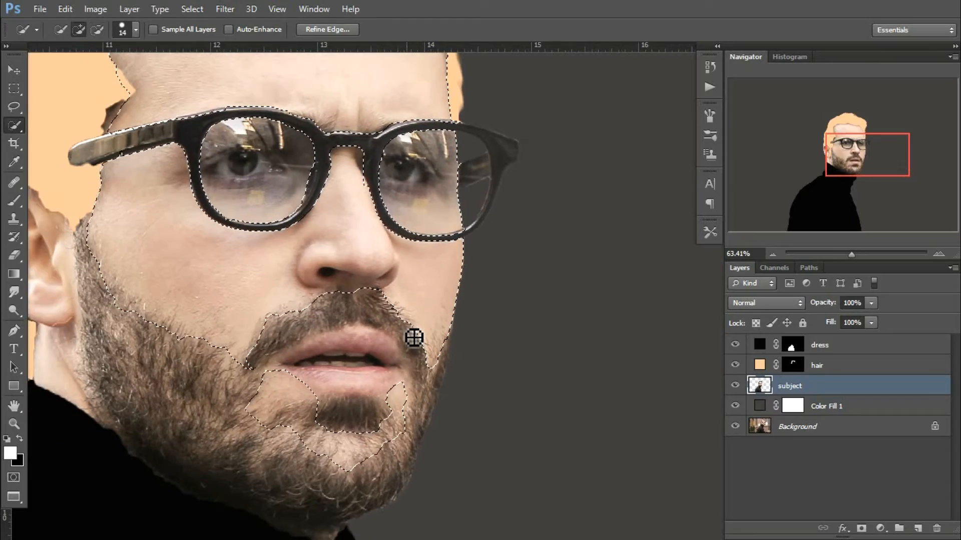
pyautogui.scroll(-2, 414, 339)
pyautogui.scroll(4, 163, 220)
pyautogui.scroll(-2, 162, 220)
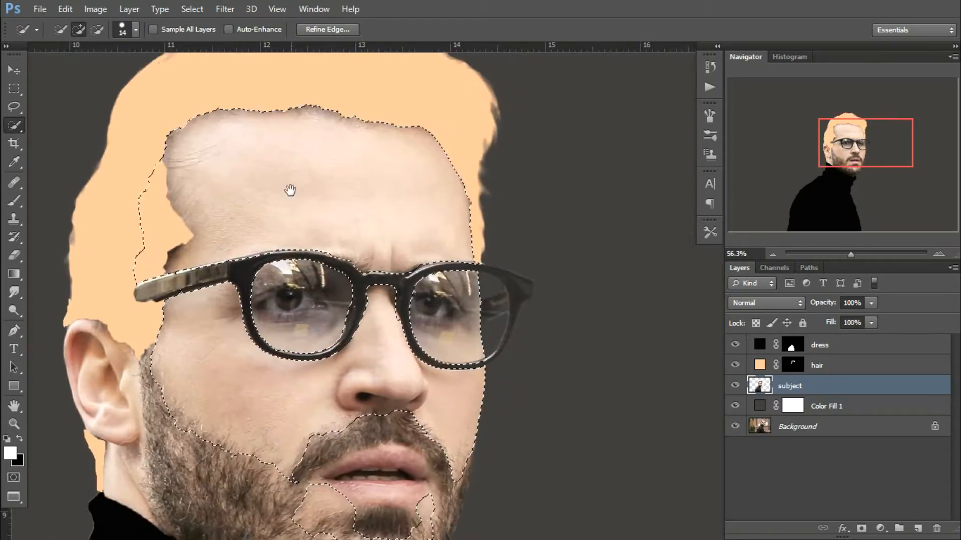
# - Cover the face selection with a solid color fill in cream #fff1df and name the new layer "face"
pyautogui.click(880, 528)
pyautogui.click(855, 224)
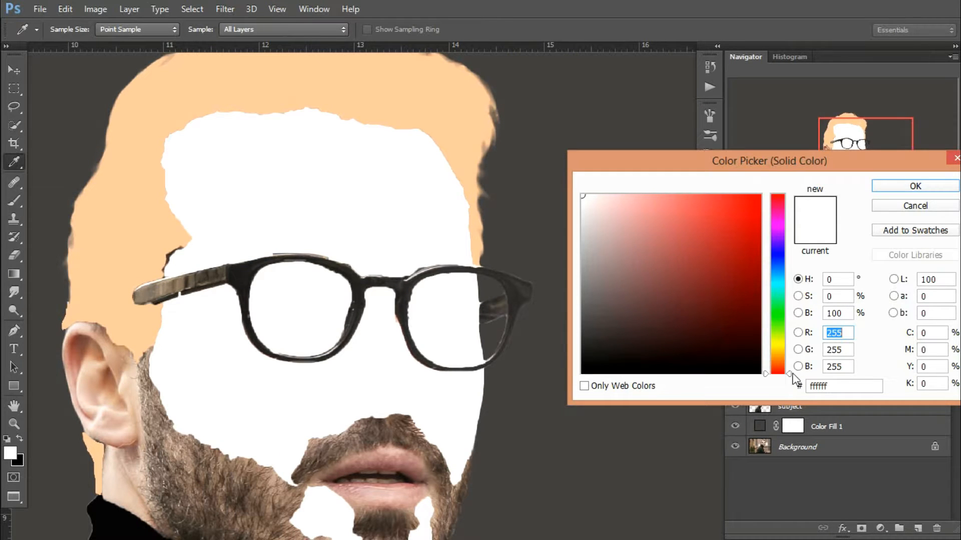
pyautogui.moveTo(791, 378); pyautogui.dragTo(789, 361)
pyautogui.moveTo(623, 197)
pyautogui.mouseDown()
pyautogui.moveTo(601, 193)
pyautogui.moveTo(609, 192)
pyautogui.mouseUp()
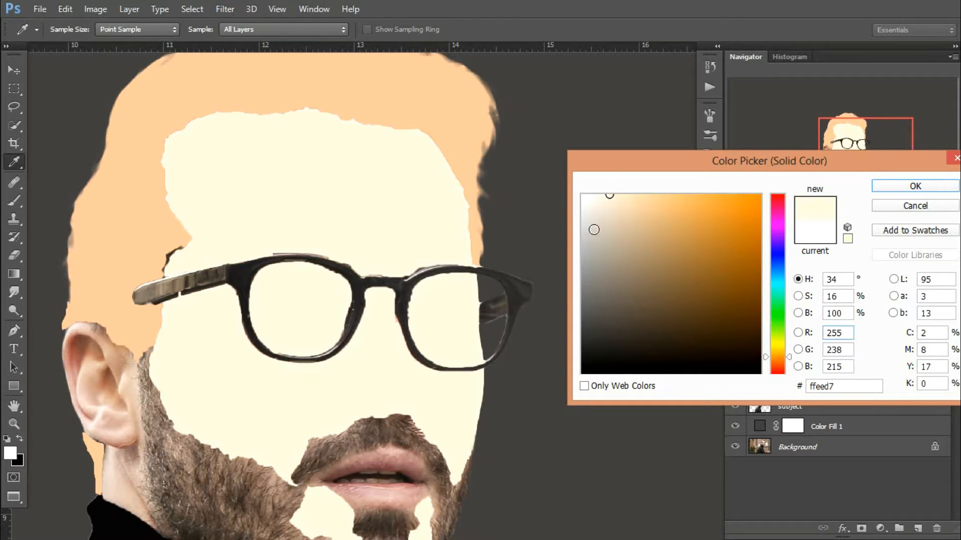
pyautogui.moveTo(610, 194)
pyautogui.mouseDown()
pyautogui.moveTo(635, 227)
pyautogui.moveTo(657, 233)
pyautogui.moveTo(604, 194)
pyautogui.mouseUp()
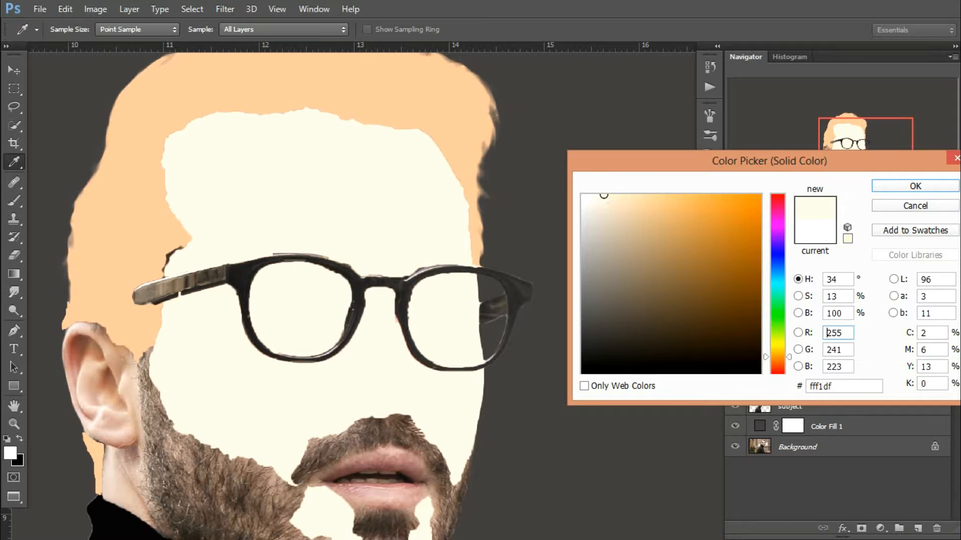
pyautogui.click(915, 186)
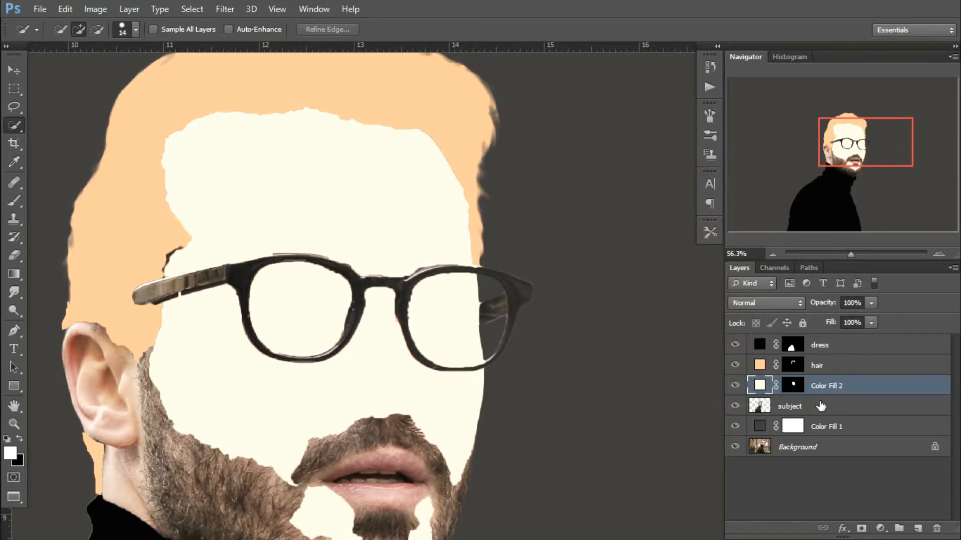
pyautogui.doubleClick(825, 386)
pyautogui.press('Return')
# - Paint white on the hair layer's mask with a 27 px brush to cover the dark gap at the temple above the glasses arm
pyautogui.click(793, 366)
pyautogui.scroll(3, 164, 257)
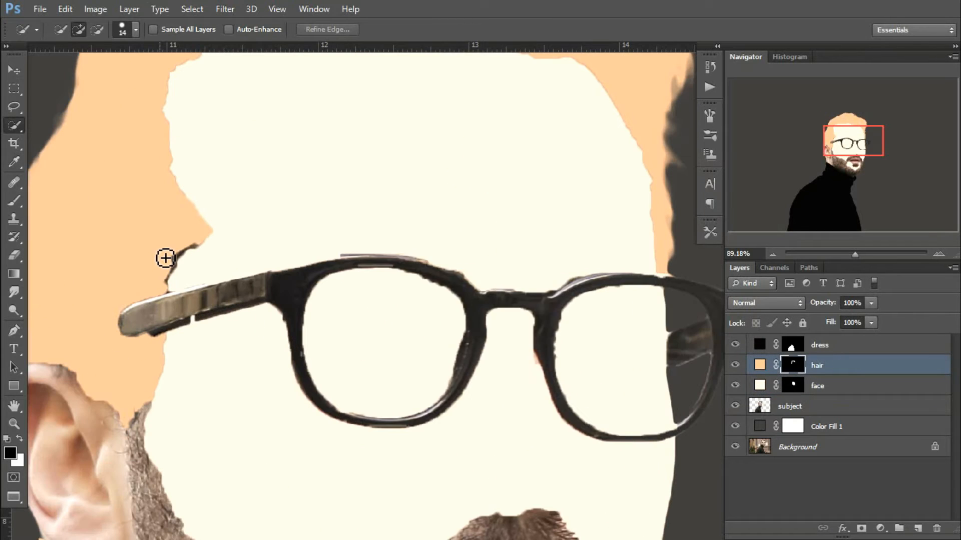
pyautogui.press('b')
pyautogui.keyDown('alt'); pyautogui.rightClick(153, 233); pyautogui.keyUp('alt')
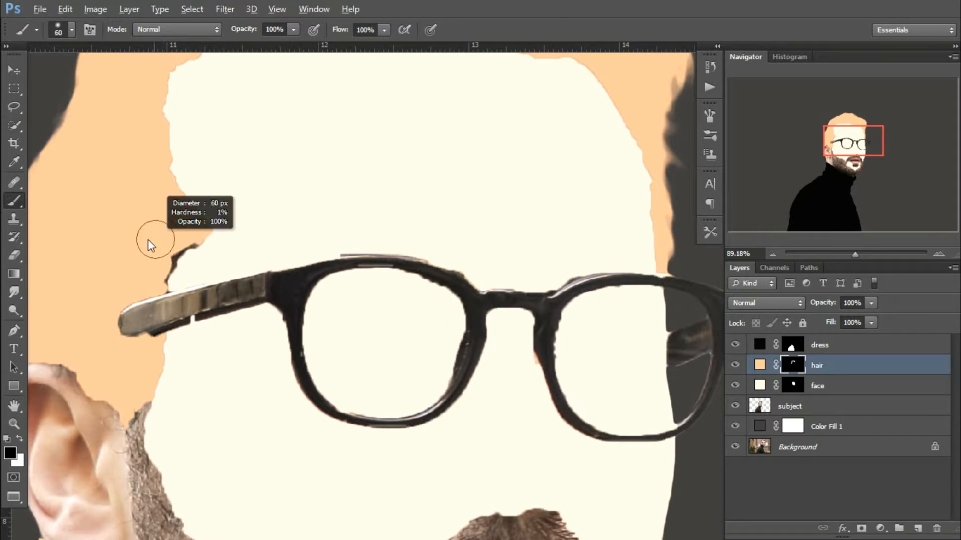
pyautogui.keyDown('alt'); pyautogui.rightClick(172, 253); pyautogui.keyUp('alt')
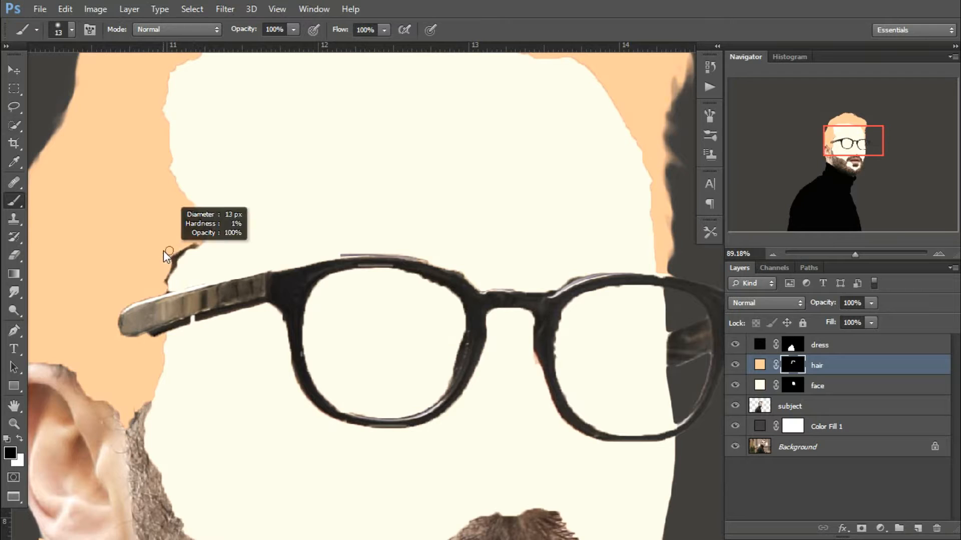
pyautogui.press('x')
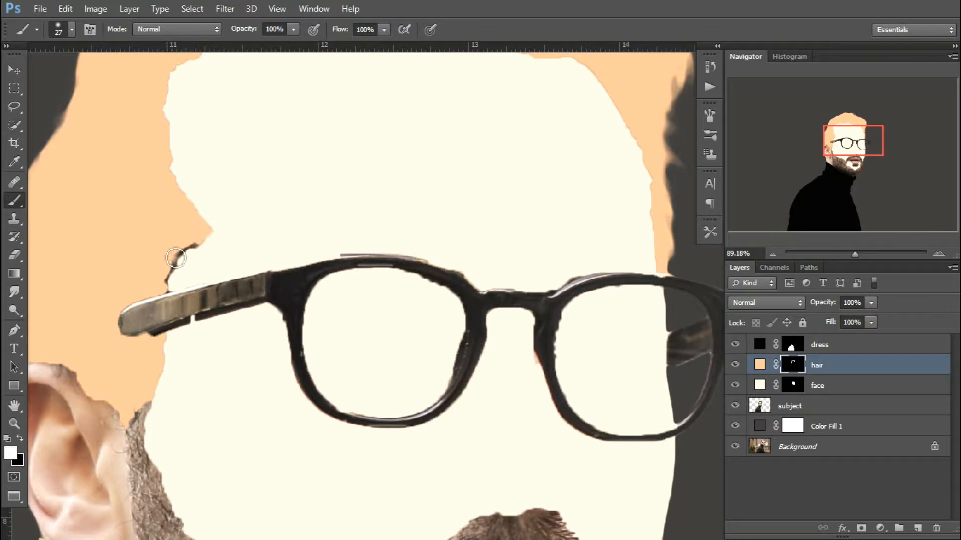
pyautogui.moveTo(175, 258)
pyautogui.mouseDown()
pyautogui.moveTo(199, 248)
pyautogui.moveTo(182, 253)
pyautogui.moveTo(171, 280)
pyautogui.mouseUp()
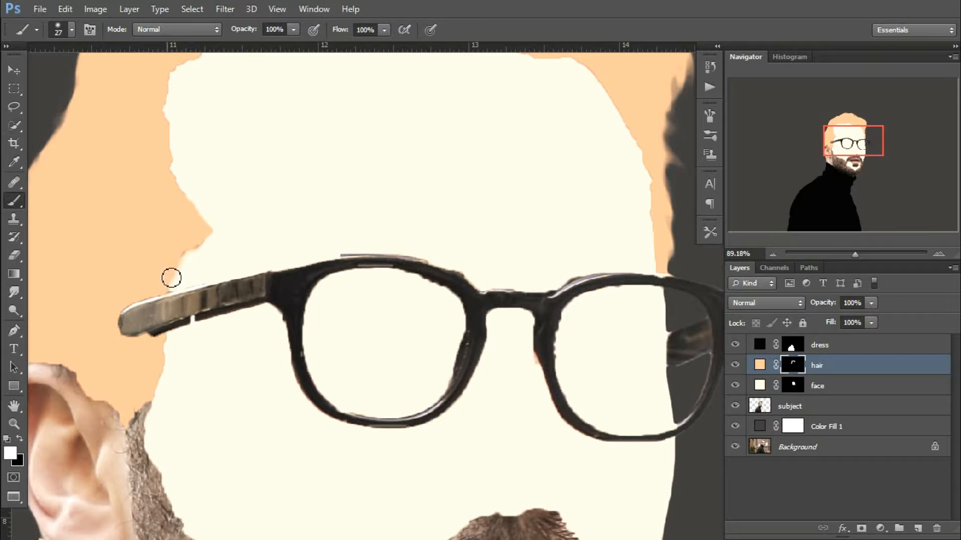
pyautogui.scroll(-2, 251, 201)
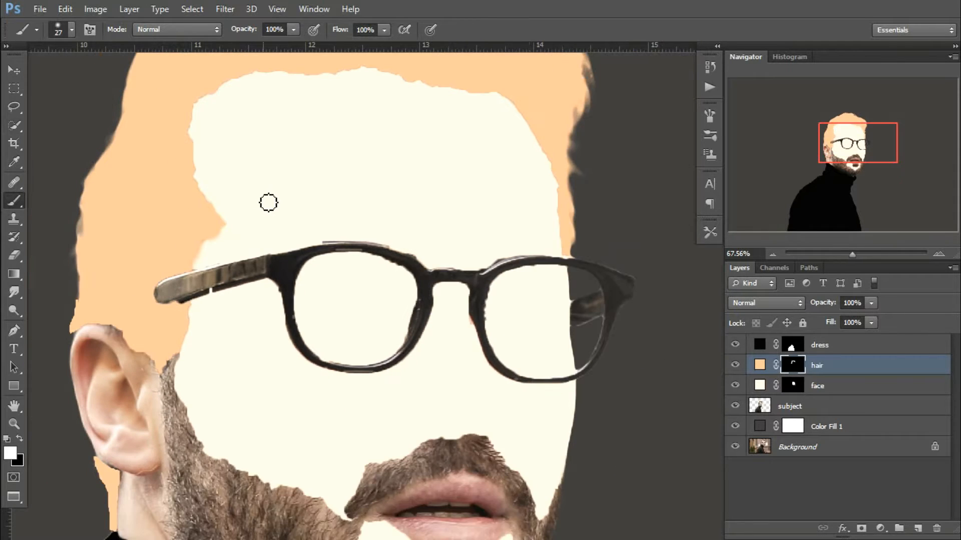
pyautogui.scroll(1, 623, 247)
pyautogui.scroll(-2, 629, 348)
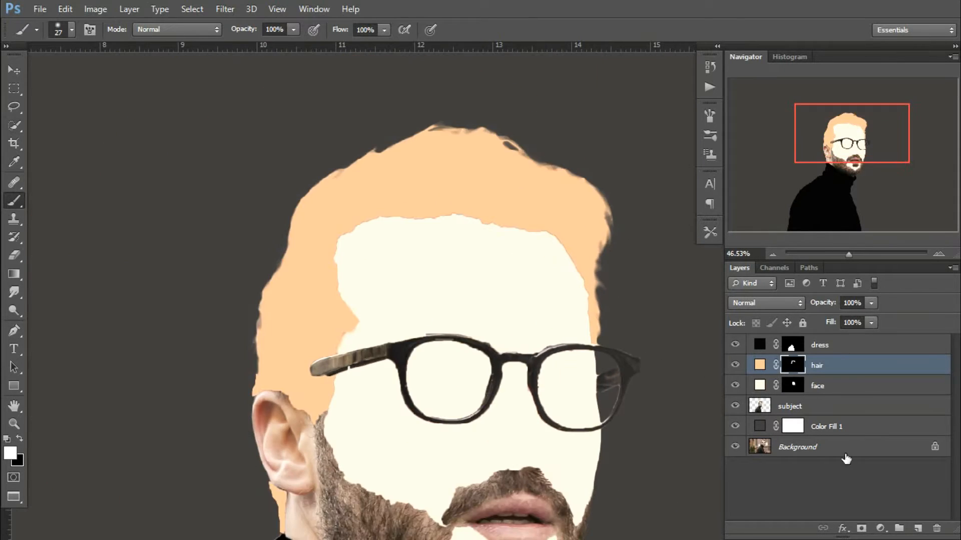
pyautogui.moveTo(463, 360); pyautogui.dragTo(433, 328)
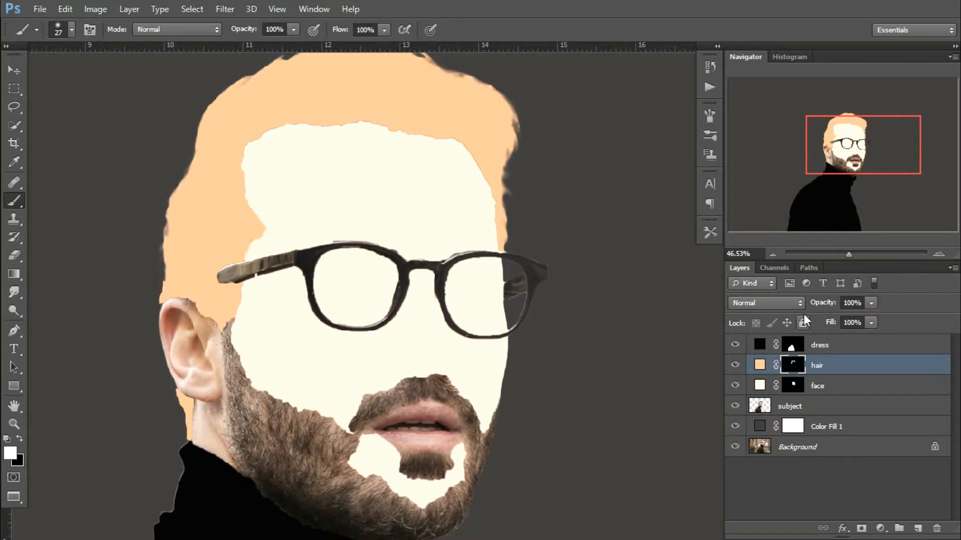
# - Paint white on the face layer's mask over the ear and neck with a 100 px brush, confined to a selection of the subject's outline
pyautogui.click(790, 408)
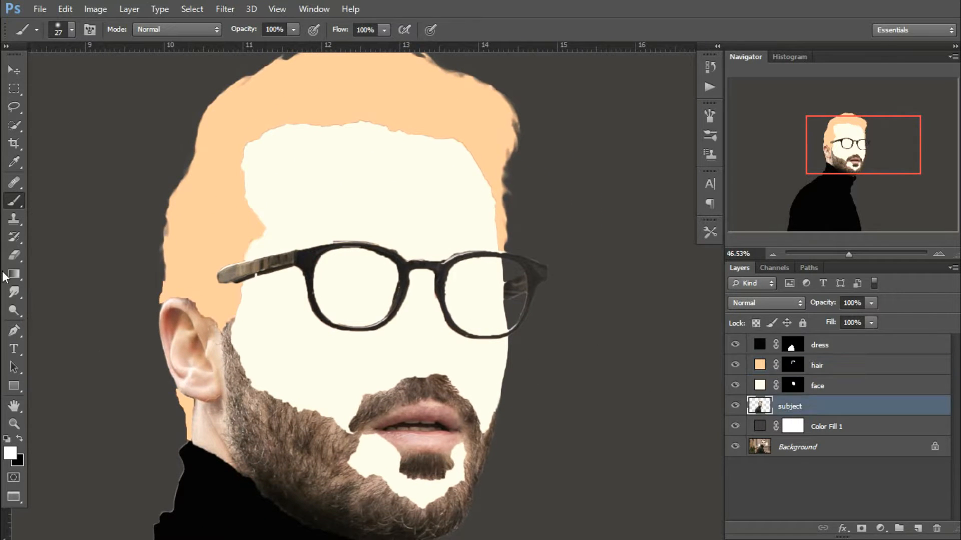
pyautogui.click(793, 389)
pyautogui.keyDown('alt'); pyautogui.rightClick(182, 319); pyautogui.keyUp('alt')
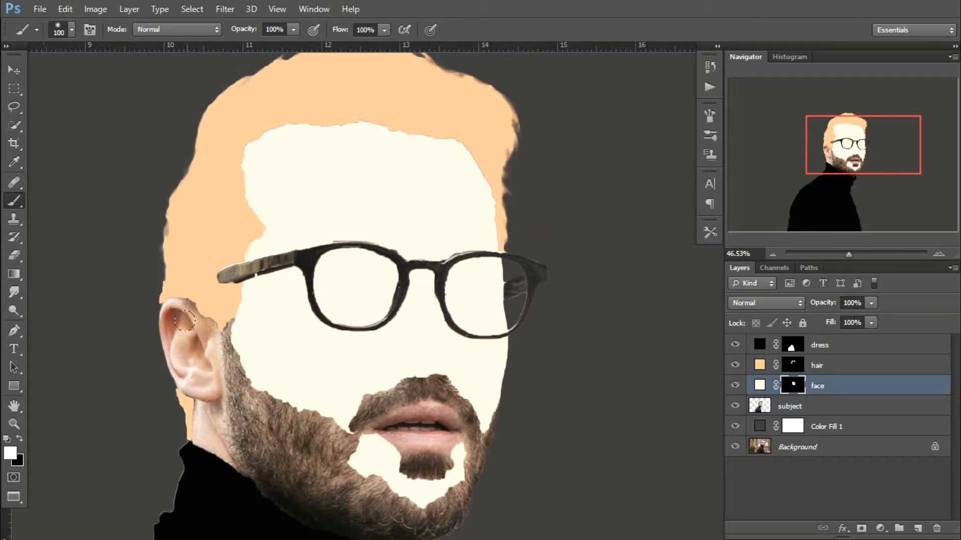
pyautogui.moveTo(184, 320); pyautogui.dragTo(166, 305)
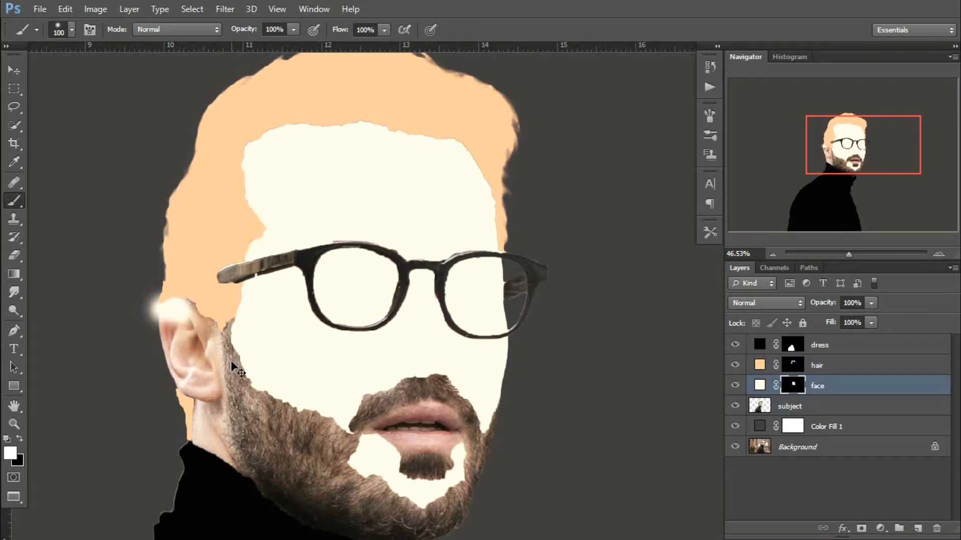
pyautogui.hotkey('ctrl', 'z')
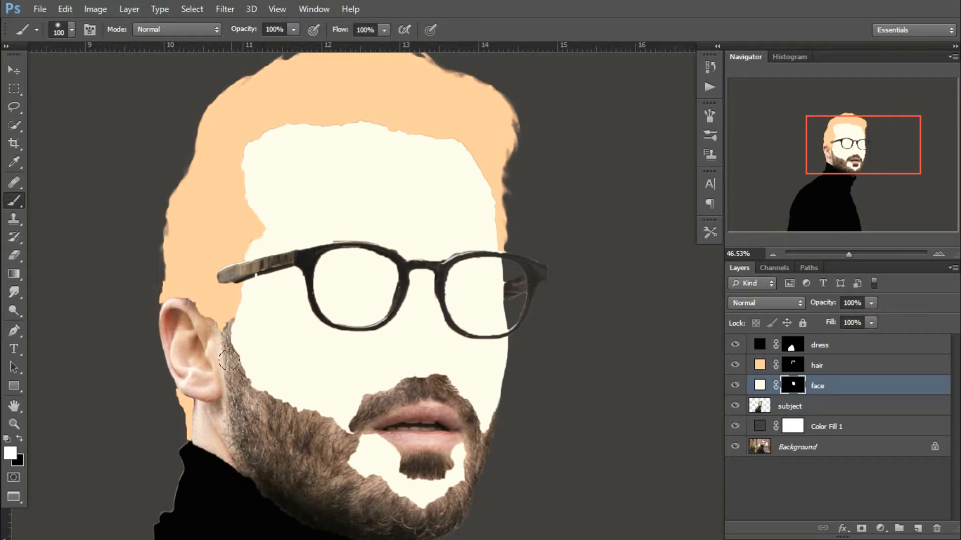
pyautogui.keyDown('ctrl'); pyautogui.click(764, 407); pyautogui.keyUp('ctrl')
pyautogui.moveTo(180, 331)
pyautogui.mouseDown()
pyautogui.moveTo(163, 312)
pyautogui.moveTo(181, 306)
pyautogui.moveTo(203, 341)
pyautogui.moveTo(187, 327)
pyautogui.moveTo(161, 345)
pyautogui.moveTo(164, 332)
pyautogui.moveTo(170, 373)
pyautogui.moveTo(192, 357)
pyautogui.moveTo(197, 391)
pyautogui.moveTo(209, 363)
pyautogui.moveTo(203, 431)
pyautogui.moveTo(230, 464)
pyautogui.moveTo(202, 356)
pyautogui.moveTo(243, 503)
pyautogui.moveTo(236, 474)
pyautogui.moveTo(271, 512)
pyautogui.moveTo(345, 530)
pyautogui.mouseUp()
pyautogui.scroll(-2, 427, 420)
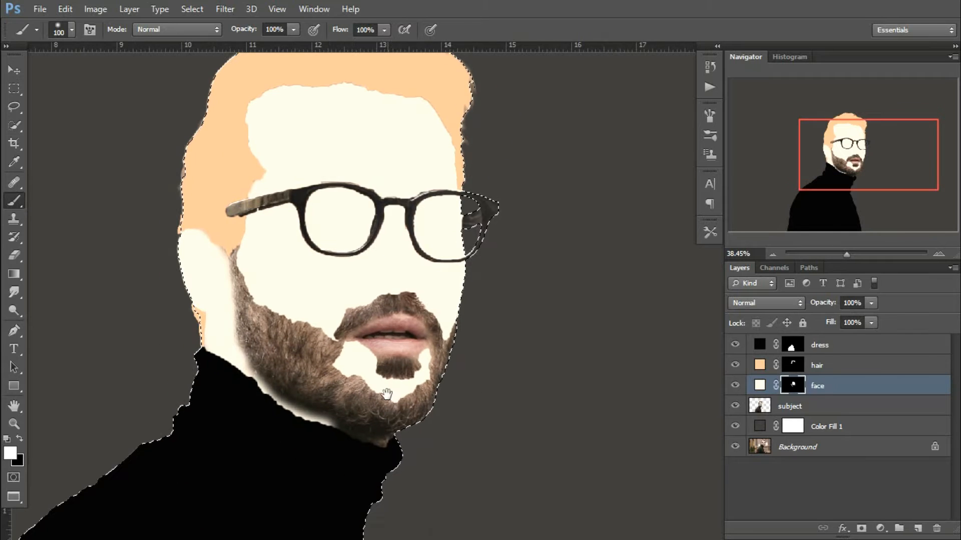
pyautogui.moveTo(322, 433); pyautogui.dragTo(376, 449)
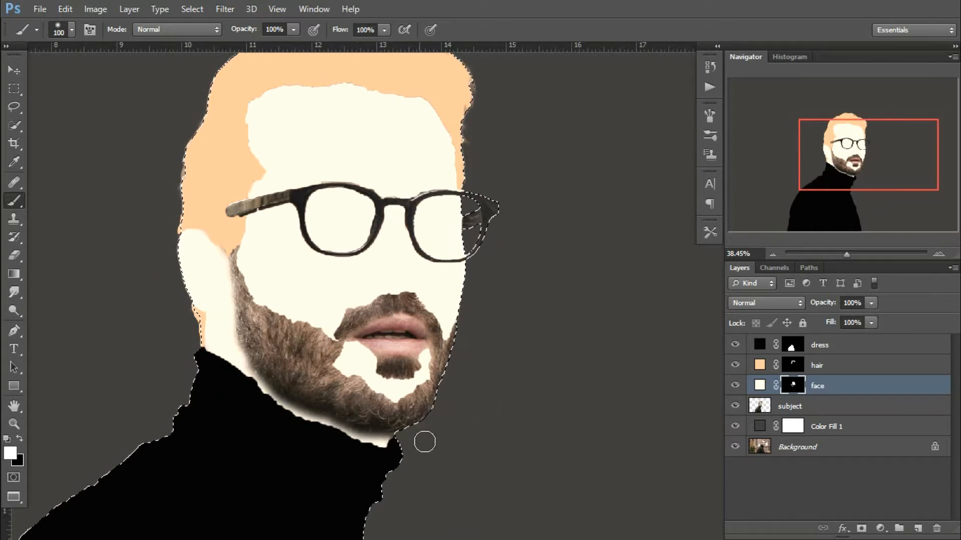
pyautogui.scroll(-3, 354, 294)
pyautogui.scroll(2, 327, 391)
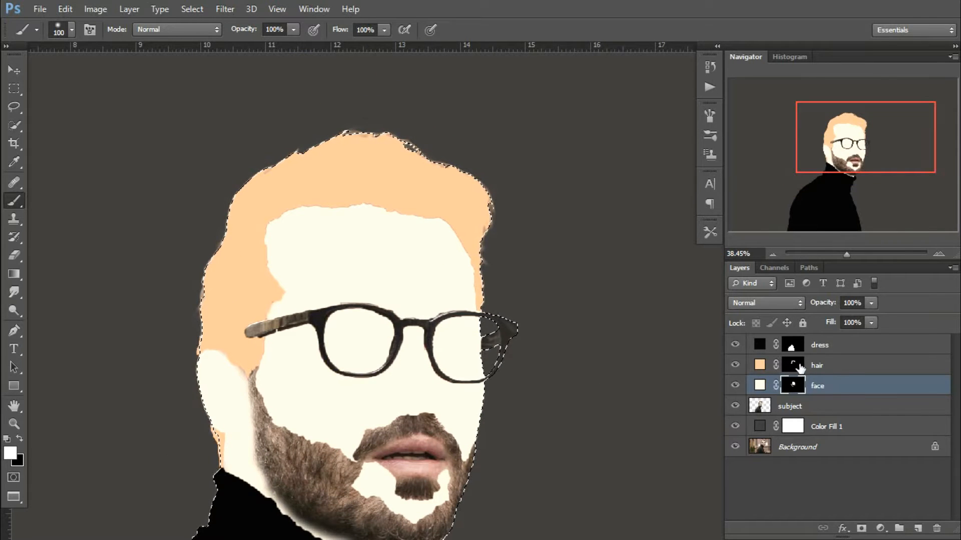
# - Clear the selection and trace the beard and moustache on the subject layer as a new selection with the Magnetic Lasso
pyautogui.click(813, 409)
pyautogui.hotkey('ctrl', 'd')
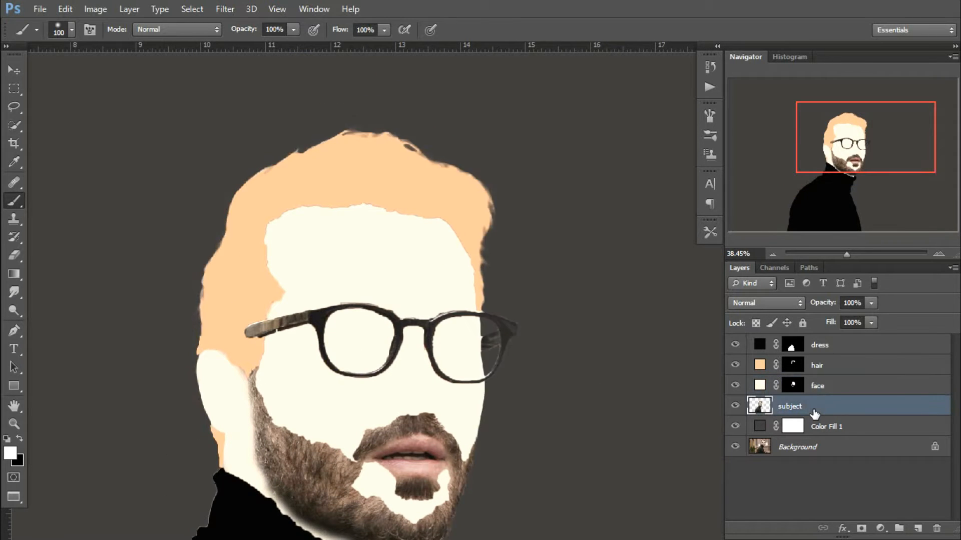
pyautogui.click(14, 125)
pyautogui.scroll(2, 321, 457)
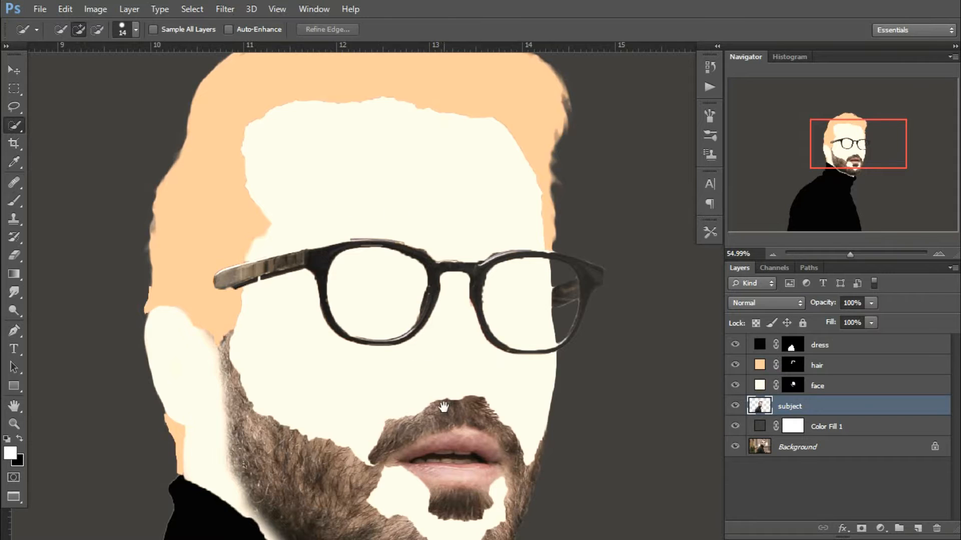
pyautogui.moveTo(444, 406); pyautogui.dragTo(423, 307)
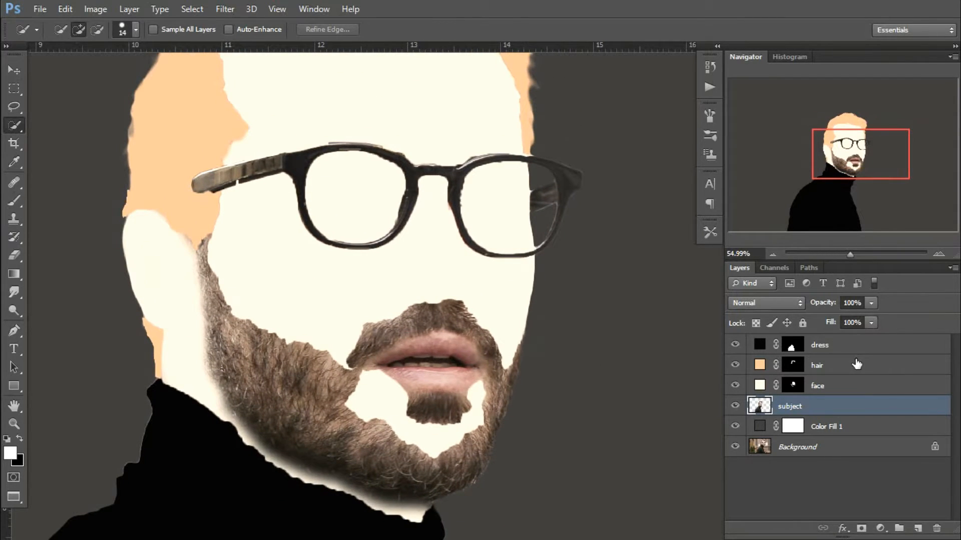
pyautogui.click(14, 107)
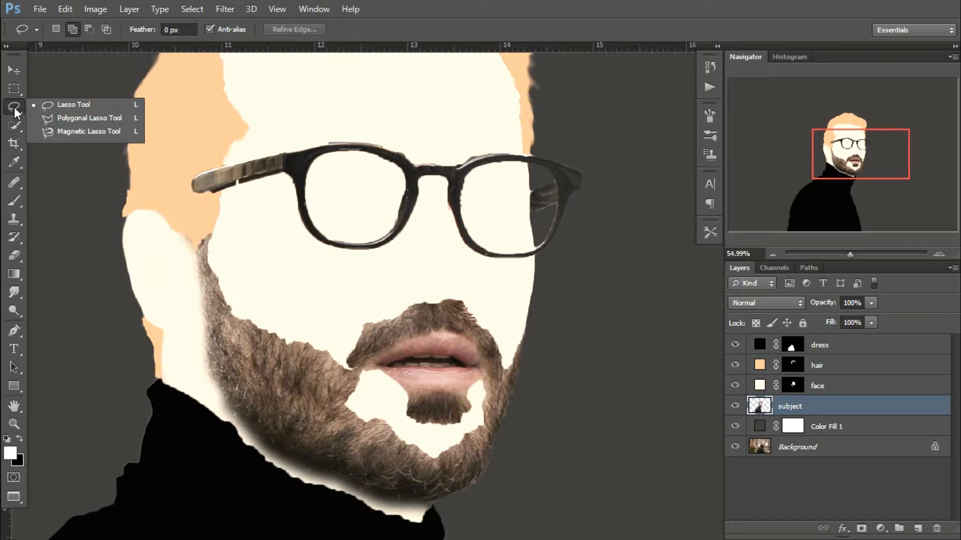
pyautogui.click(79, 133)
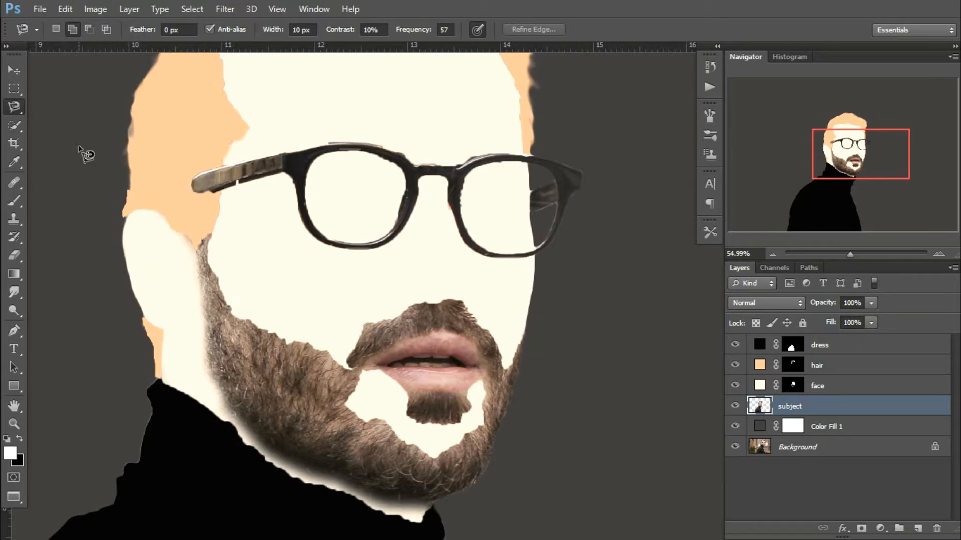
pyautogui.click(212, 236)
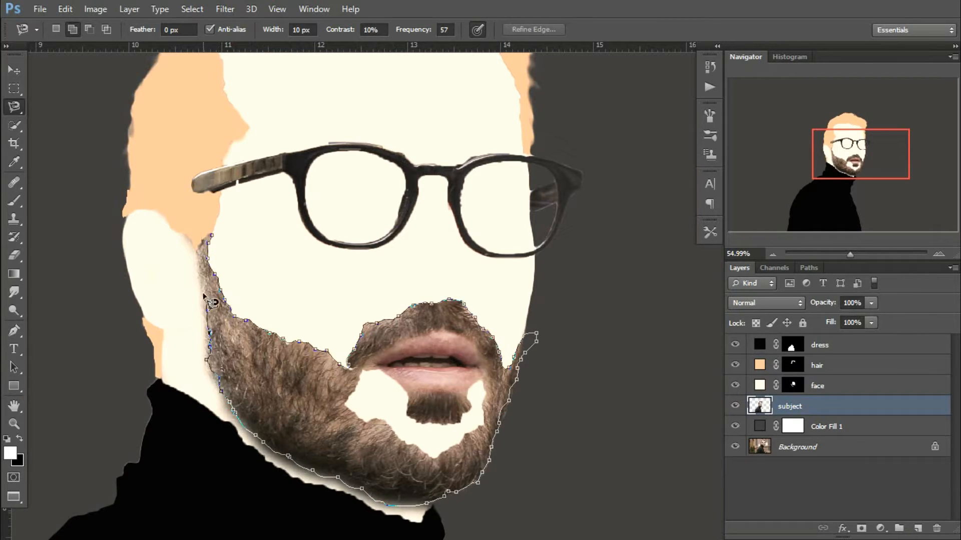
pyautogui.click(210, 235)
# - Subtract the lips from the beard selection with the Magnetic Lasso and add the missed sliver along the far jaw edge
pyautogui.scroll(2, 429, 403)
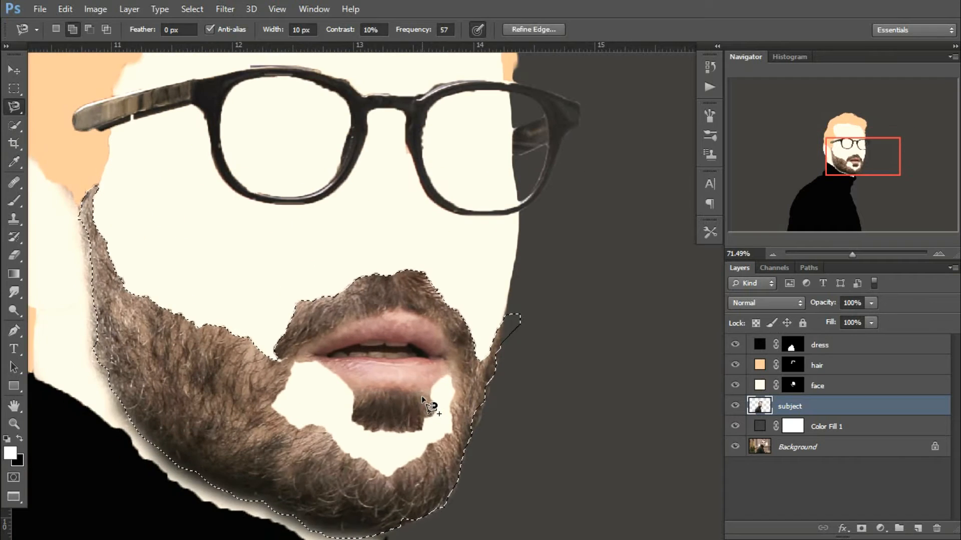
pyautogui.scroll(1, 343, 360)
pyautogui.keyDown('alt'); pyautogui.click(304, 347); pyautogui.keyUp('alt')
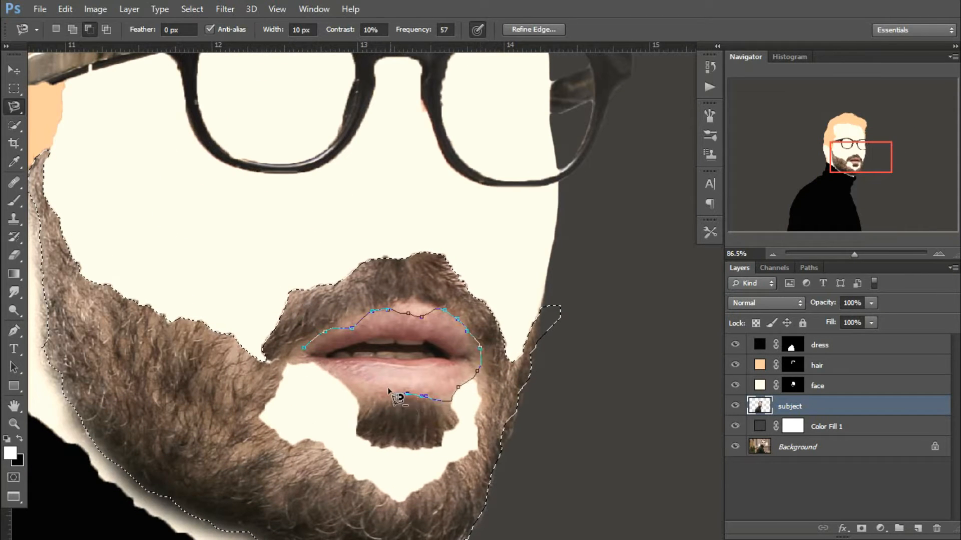
pyautogui.click(303, 348)
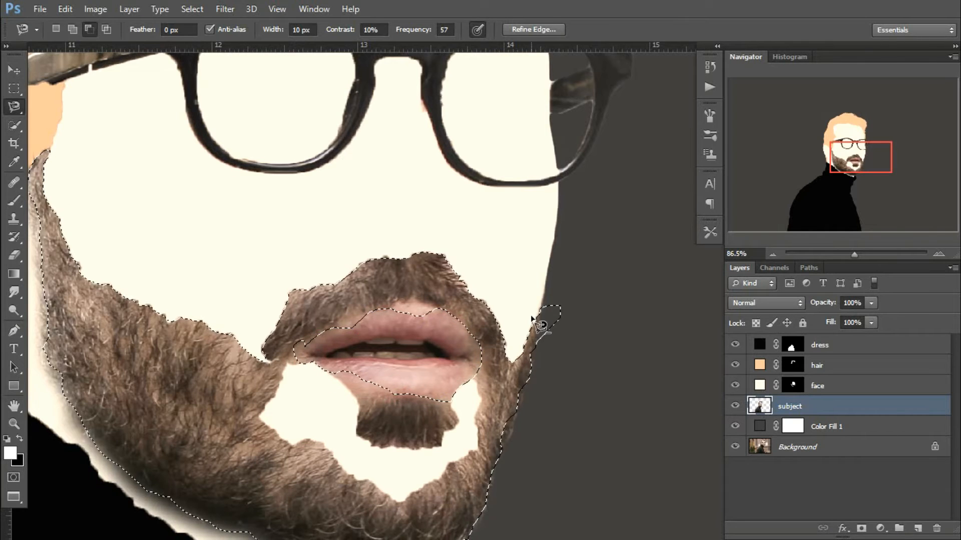
pyautogui.scroll(1, 511, 340)
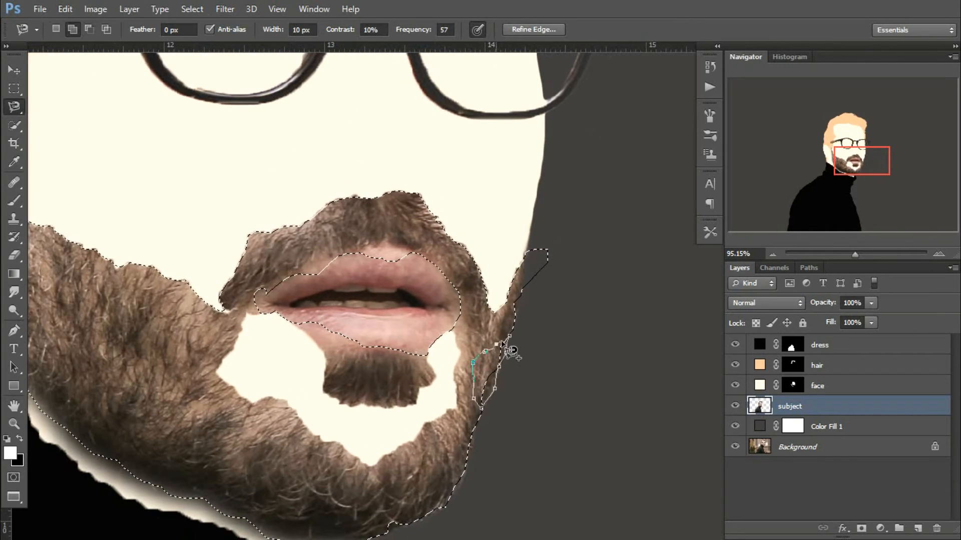
pyautogui.scroll(-2, 510, 351)
# - Cover the beard selection with a solid color fill layer in near-black #121212
pyautogui.click(879, 528)
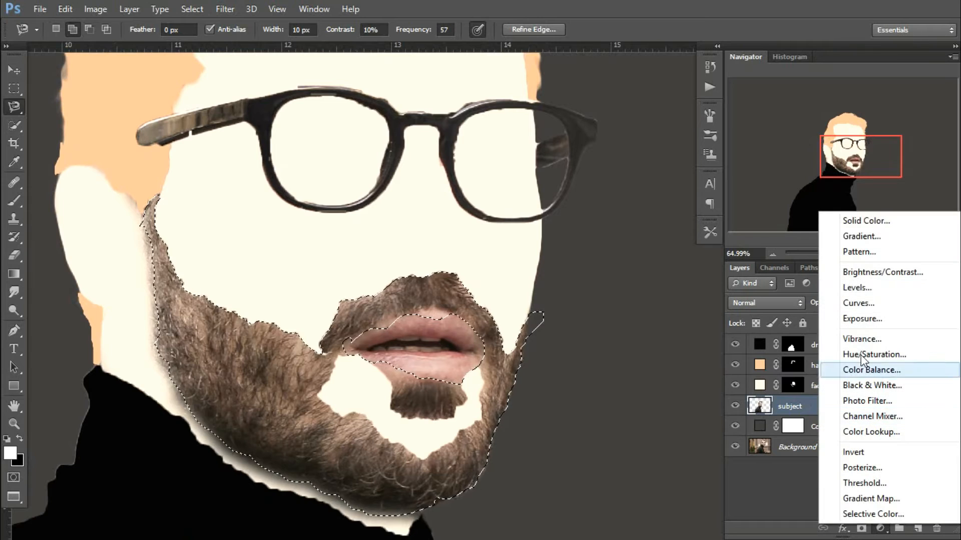
pyautogui.click(867, 221)
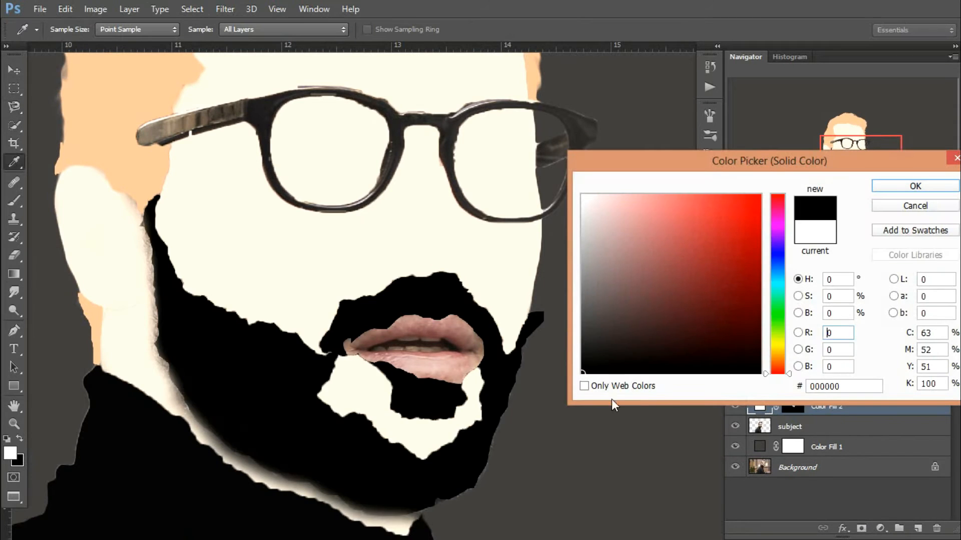
pyautogui.moveTo(581, 364); pyautogui.dragTo(582, 361)
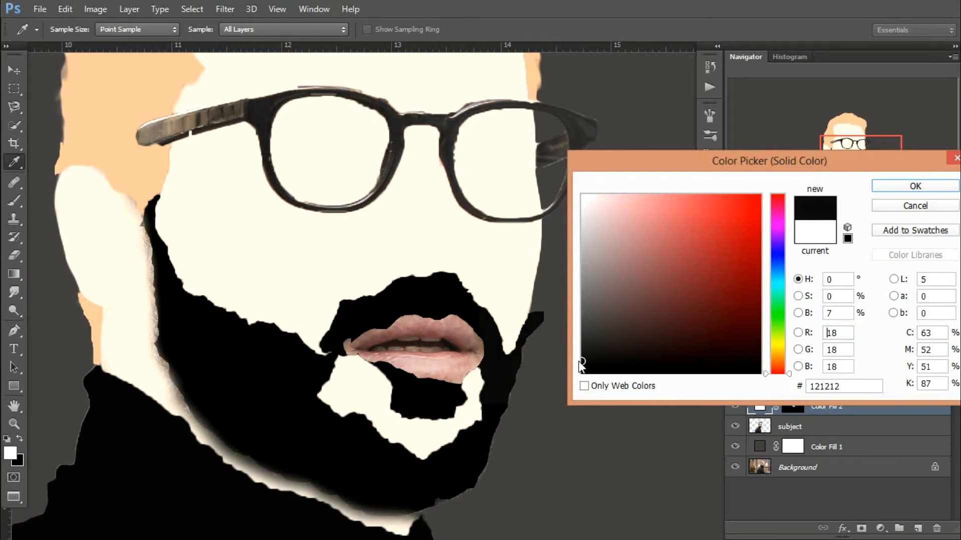
pyautogui.click(916, 185)
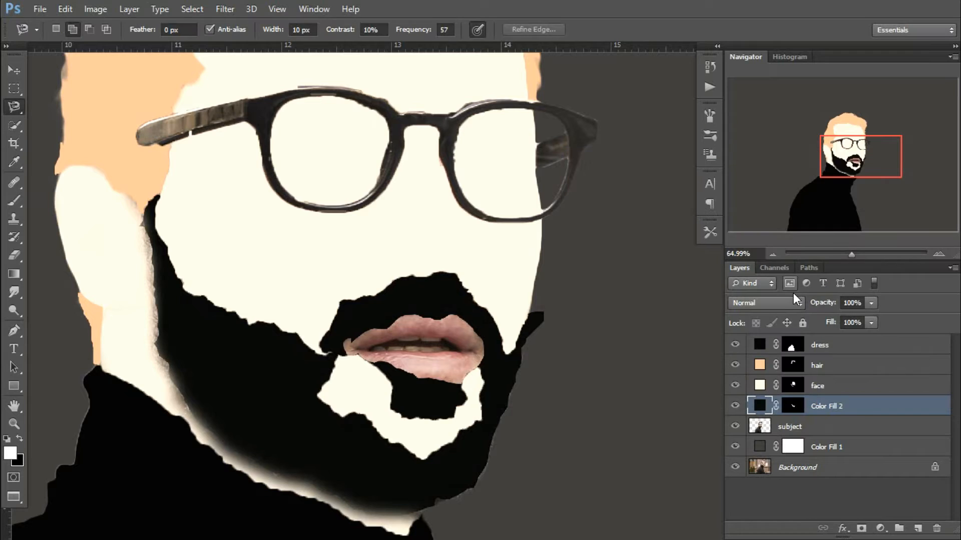
# - Load the subject's outline, invert the selection and paint black on the beard fill's mask to remove the spill beyond the far cheek
pyautogui.scroll(-2, 488, 320)
pyautogui.scroll(1, 603, 328)
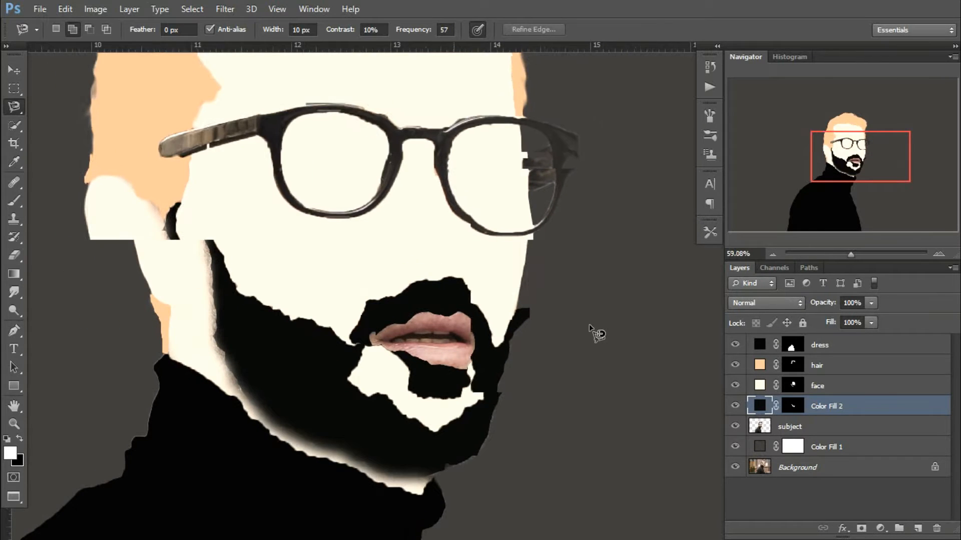
pyautogui.keyDown('ctrl'); pyautogui.click(761, 429); pyautogui.keyUp('ctrl')
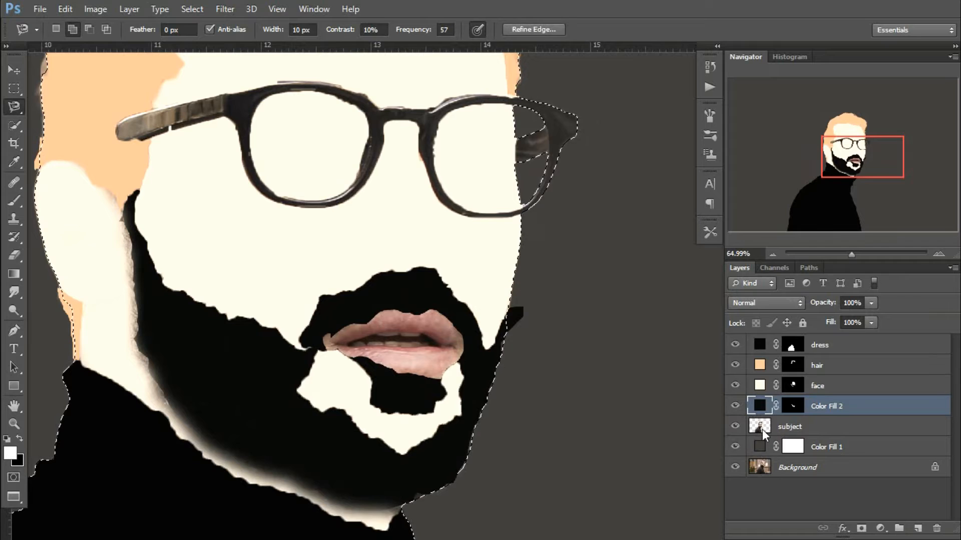
pyautogui.click(794, 408)
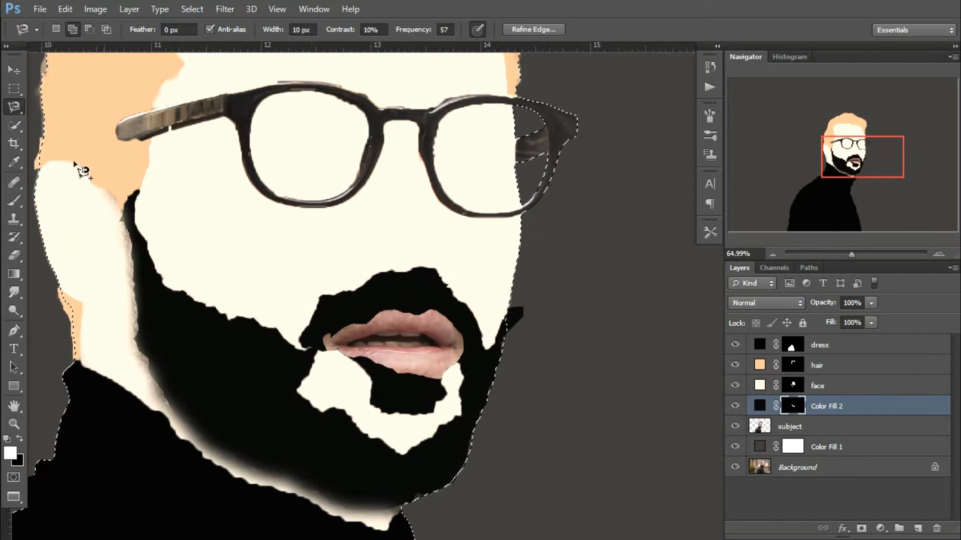
pyautogui.click(14, 201)
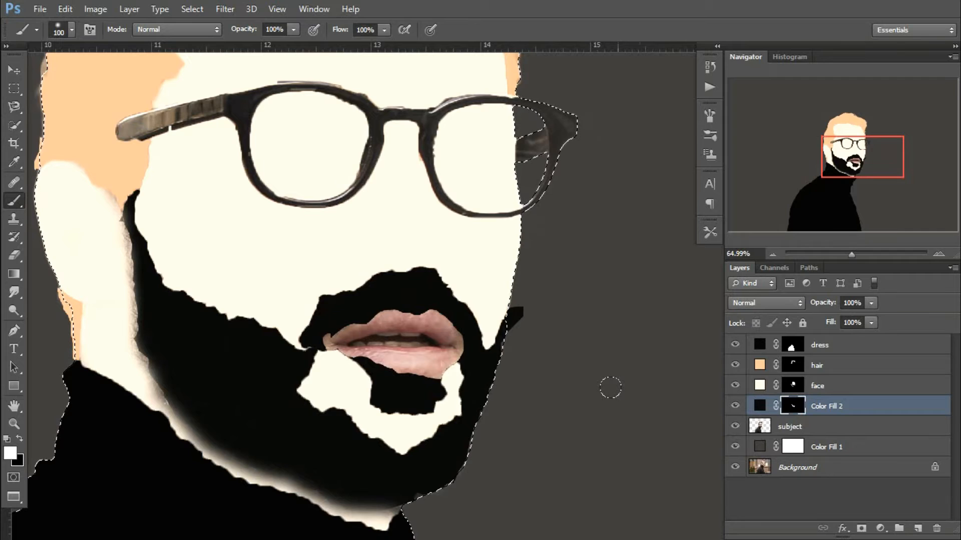
pyautogui.press('x')
pyautogui.moveTo(514, 332); pyautogui.dragTo(517, 309)
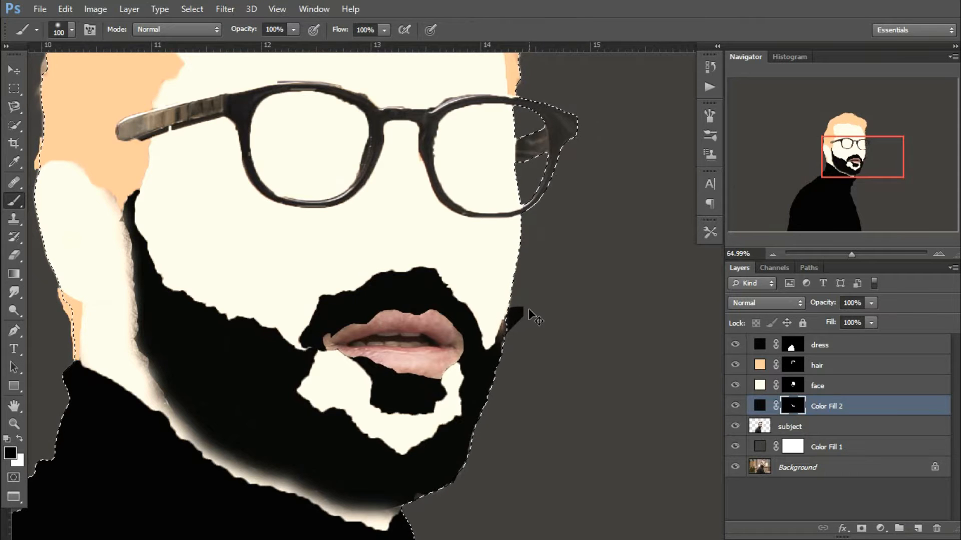
pyautogui.click(213, 9)
pyautogui.click(215, 64)
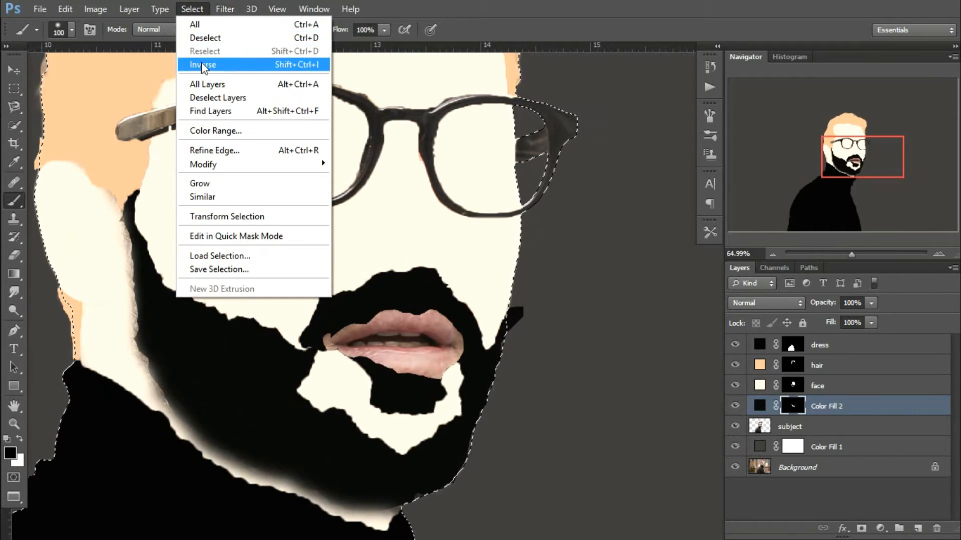
pyautogui.moveTo(522, 311); pyautogui.dragTo(515, 320)
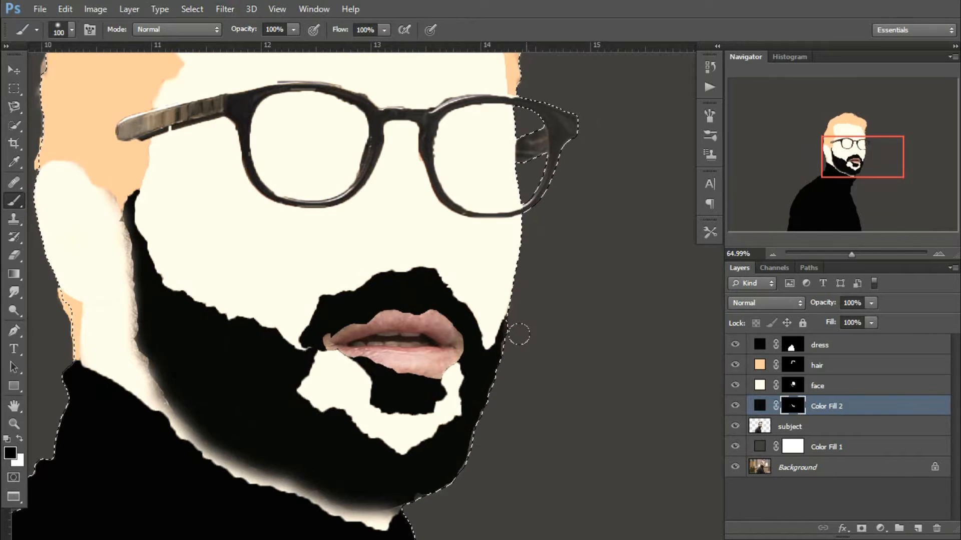
# - Invert the selection back to the subject, paint white on the beard fill's mask along the far jaw edge, and deselect
pyautogui.press('x')
pyautogui.click(192, 9)
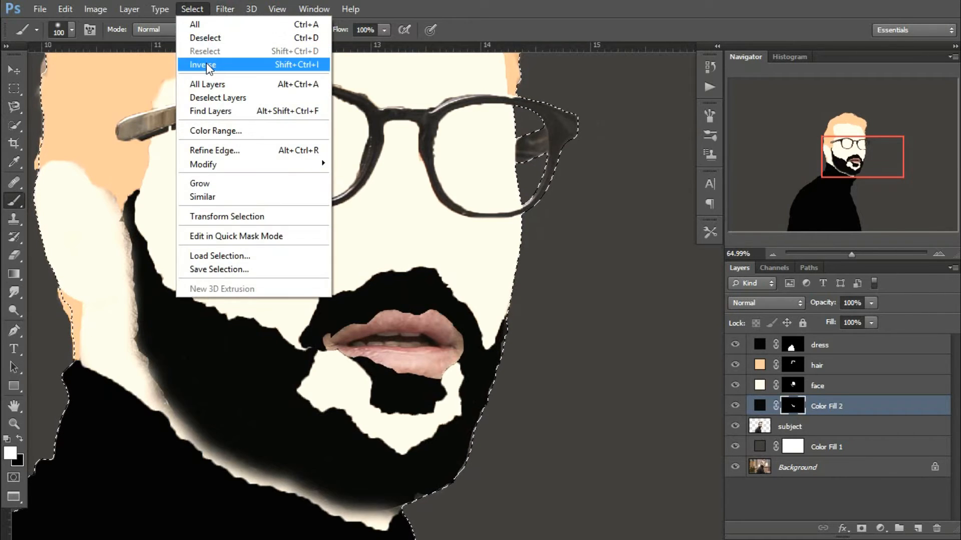
pyautogui.click(215, 64)
pyautogui.moveTo(453, 371)
pyautogui.mouseDown()
pyautogui.moveTo(467, 375)
pyautogui.moveTo(512, 337)
pyautogui.mouseUp()
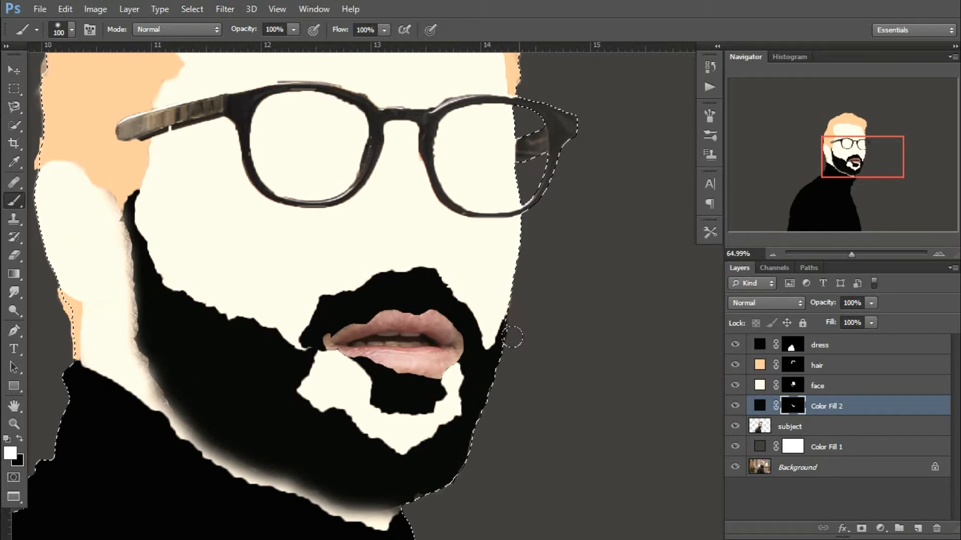
pyautogui.scroll(-2, 551, 364)
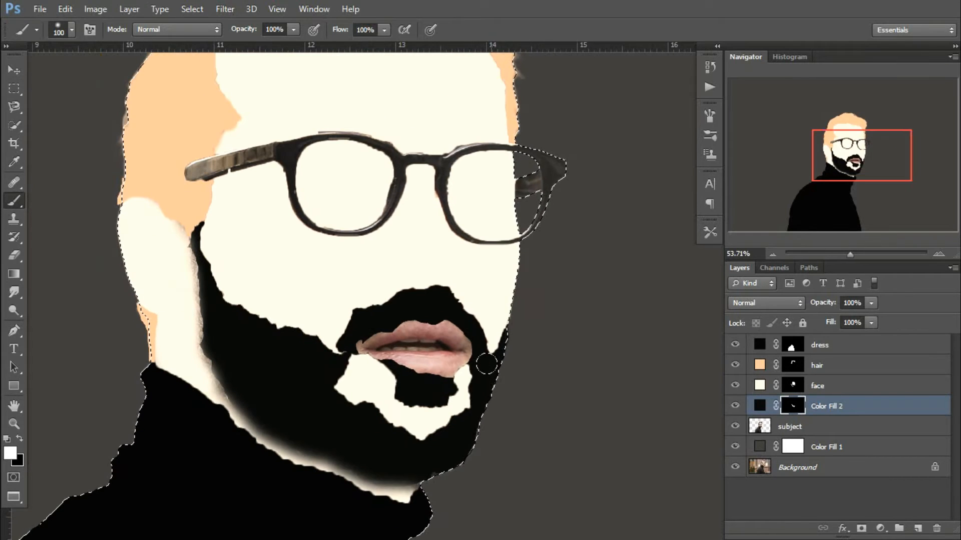
pyautogui.scroll(-2, 487, 361)
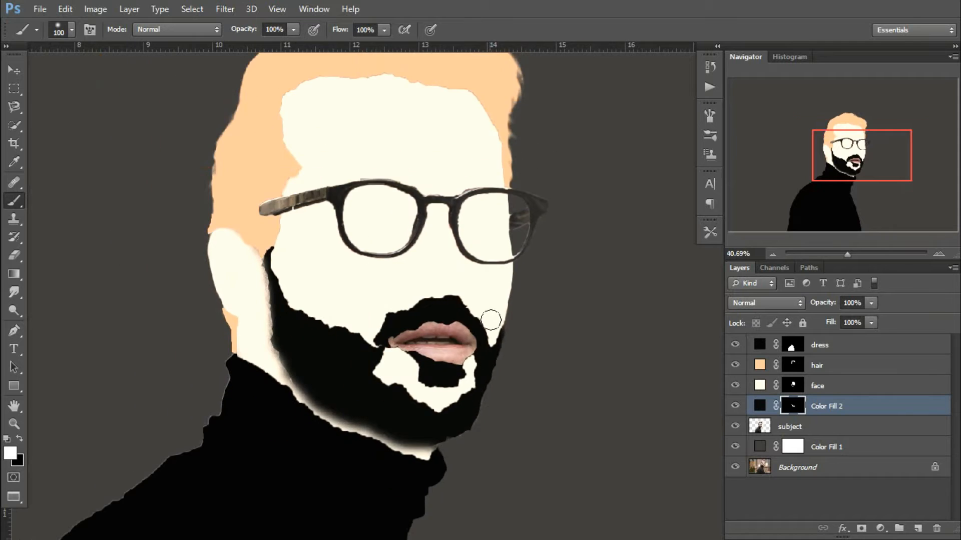
pyautogui.scroll(-1, 488, 354)
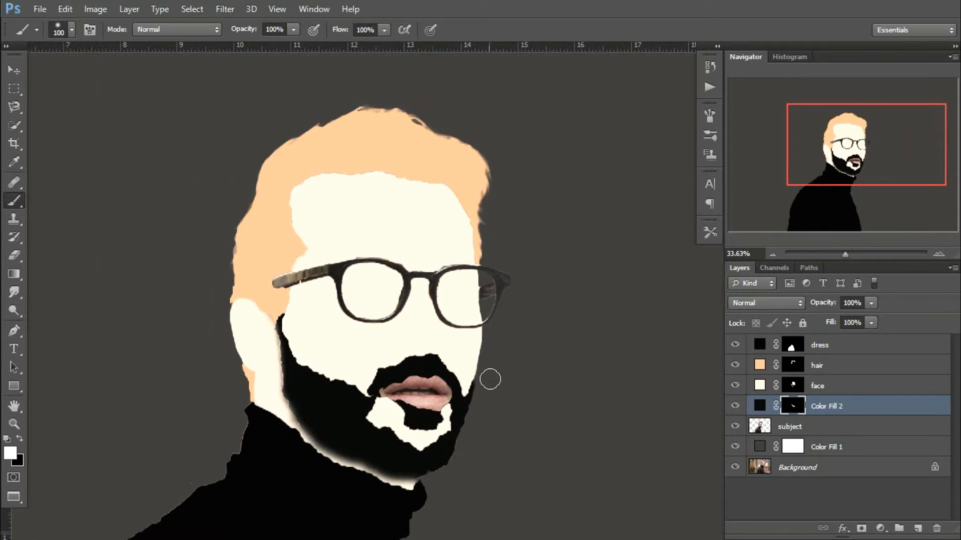
# - Add a pink #fc8b8b solid color fill layer directly above the subject layer and target its mask
pyautogui.scroll(2, 490, 379)
pyautogui.scroll(2, 360, 425)
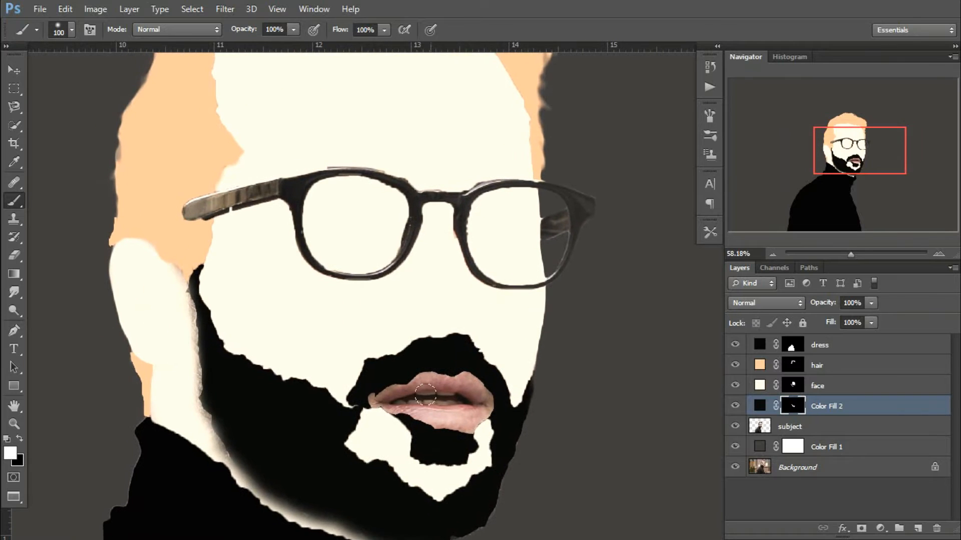
pyautogui.click(754, 425)
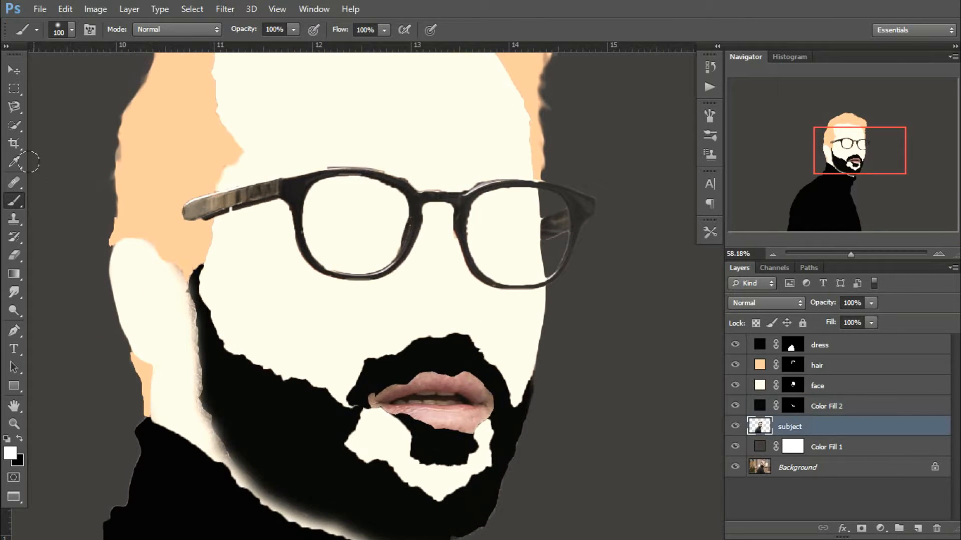
pyautogui.click(16, 110)
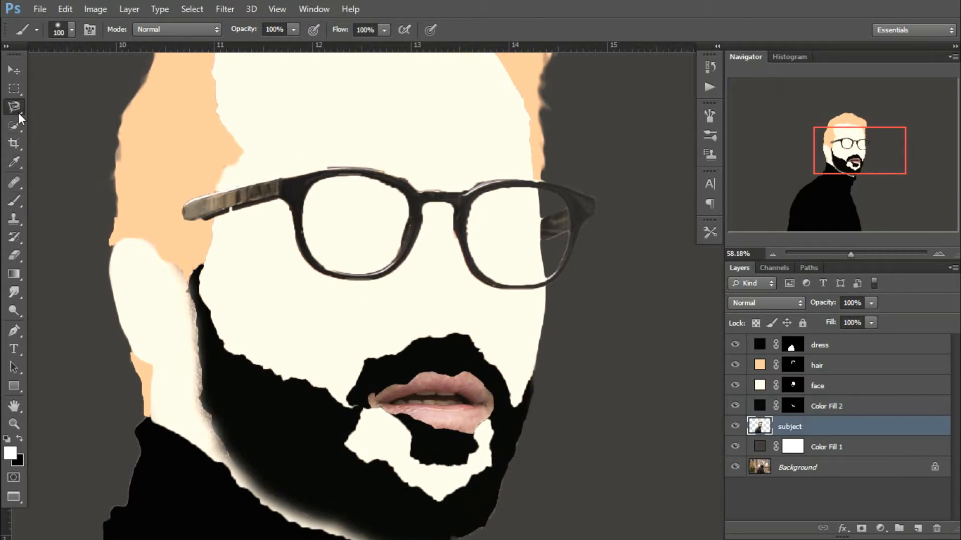
pyautogui.scroll(5, 500, 381)
pyautogui.keyDown('ctrl'); pyautogui.click(792, 406); pyautogui.keyUp('ctrl')
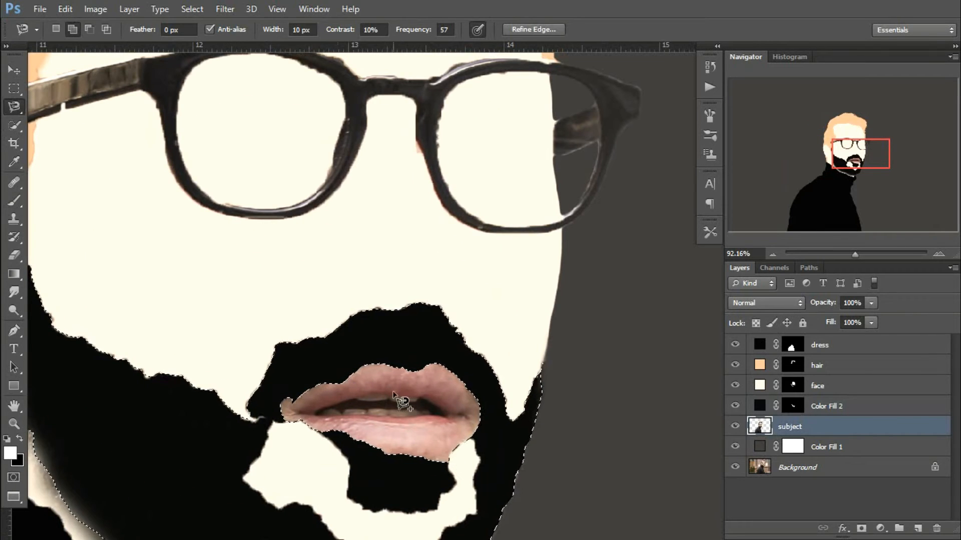
pyautogui.click(882, 529)
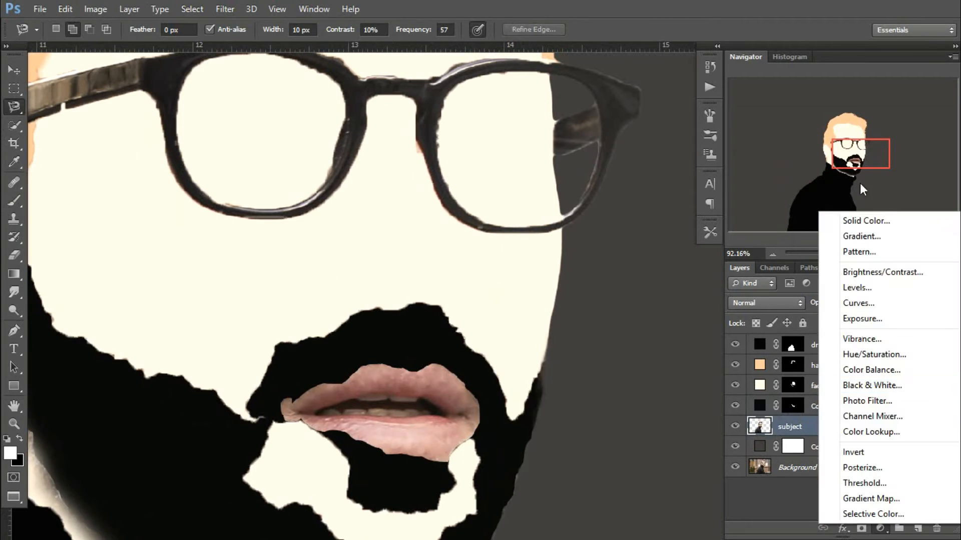
pyautogui.click(850, 216)
pyautogui.click(911, 187)
pyautogui.click(793, 426)
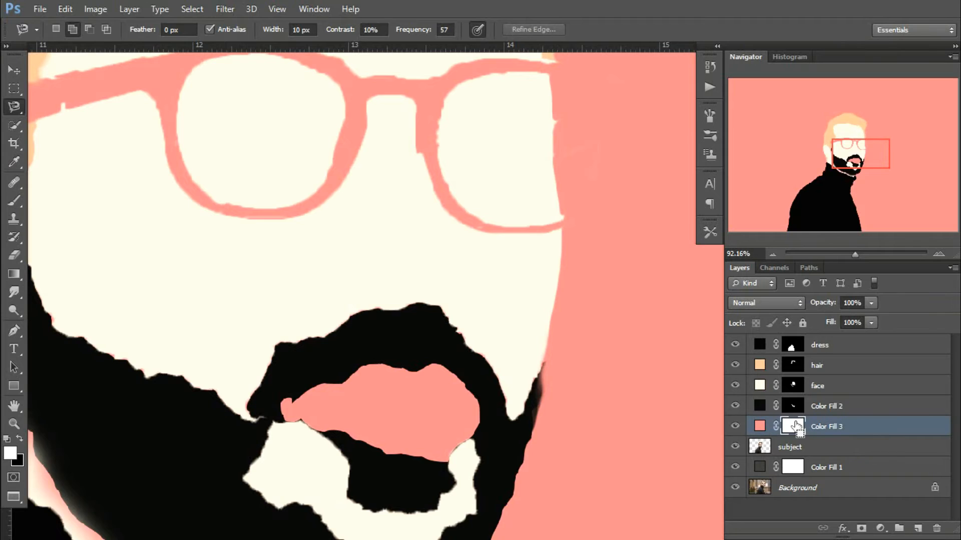
# - Invert the pink fill's mask to black, restore the beard selection and paint white over the lips inside it
pyautogui.hotkey('ctrl', 'i')
pyautogui.hotkey('ctrl', 'shift', 'd')
pyautogui.press('b')
pyautogui.scroll(3, 413, 345)
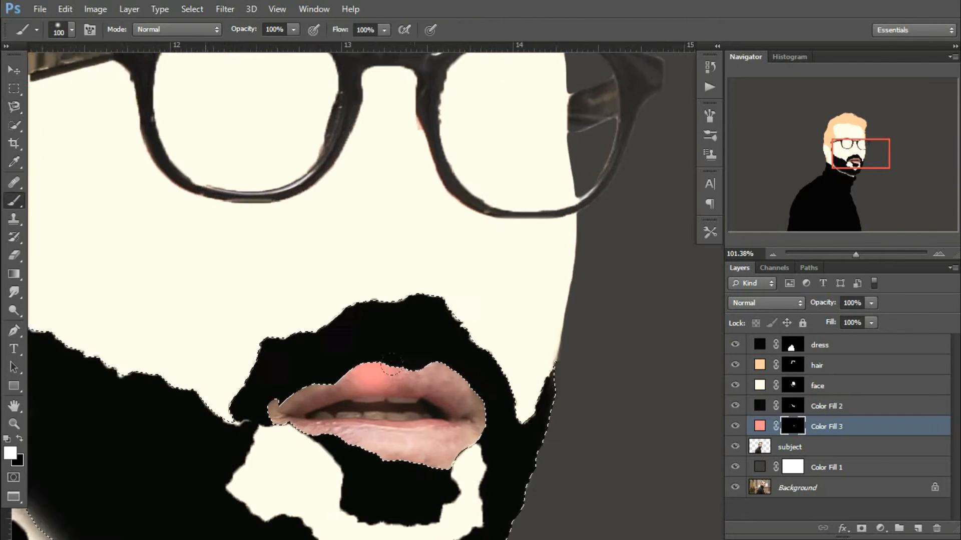
pyautogui.moveTo(475, 400)
pyautogui.mouseDown()
pyautogui.moveTo(435, 345)
pyautogui.moveTo(257, 413)
pyautogui.moveTo(422, 431)
pyautogui.moveTo(473, 385)
pyautogui.moveTo(340, 350)
pyautogui.moveTo(265, 395)
pyautogui.moveTo(475, 367)
pyautogui.mouseUp()
# - Rename the pink fill layer as lip
pyautogui.doubleClick(831, 426)
pyautogui.write('lip')
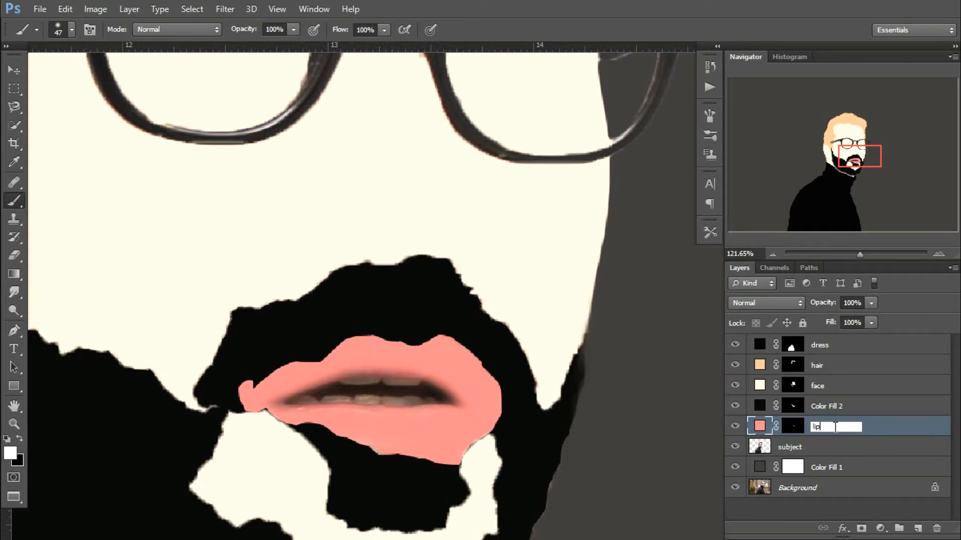
pyautogui.press('Return')
# - Change the lip fill's color to the lighter pink #feaaaa
pyautogui.hotkey('ctrl', '0')
pyautogui.scroll(6, 429, 308)
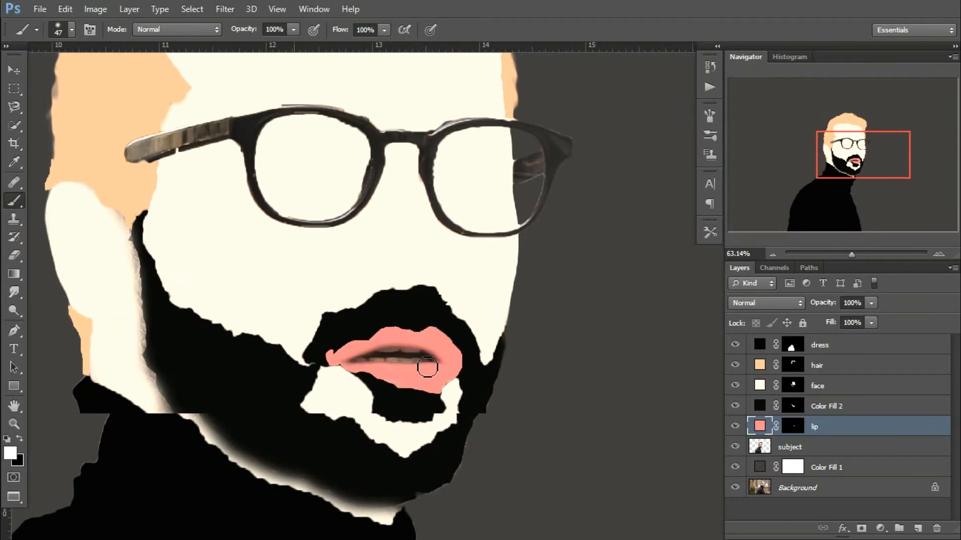
pyautogui.moveTo(403, 382); pyautogui.dragTo(456, 406)
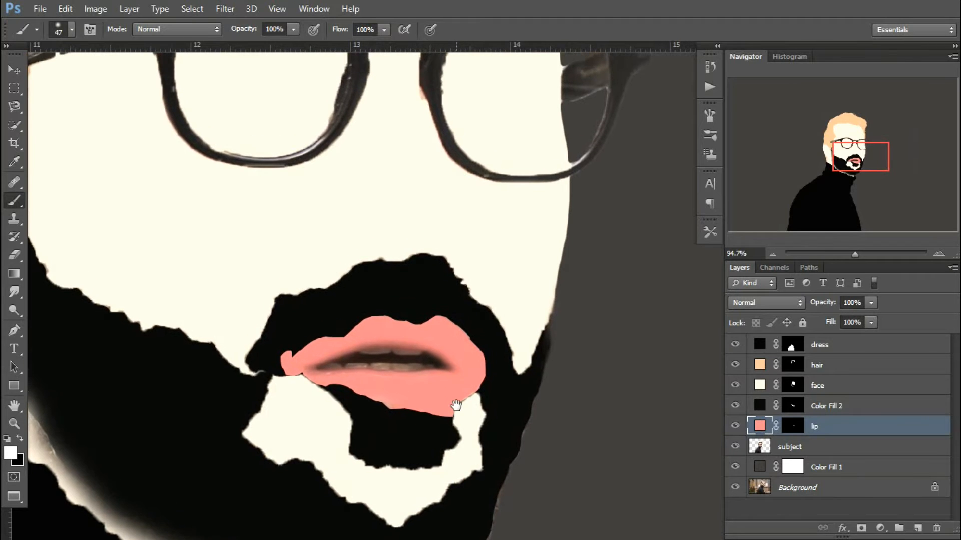
pyautogui.moveTo(515, 387); pyautogui.dragTo(520, 391)
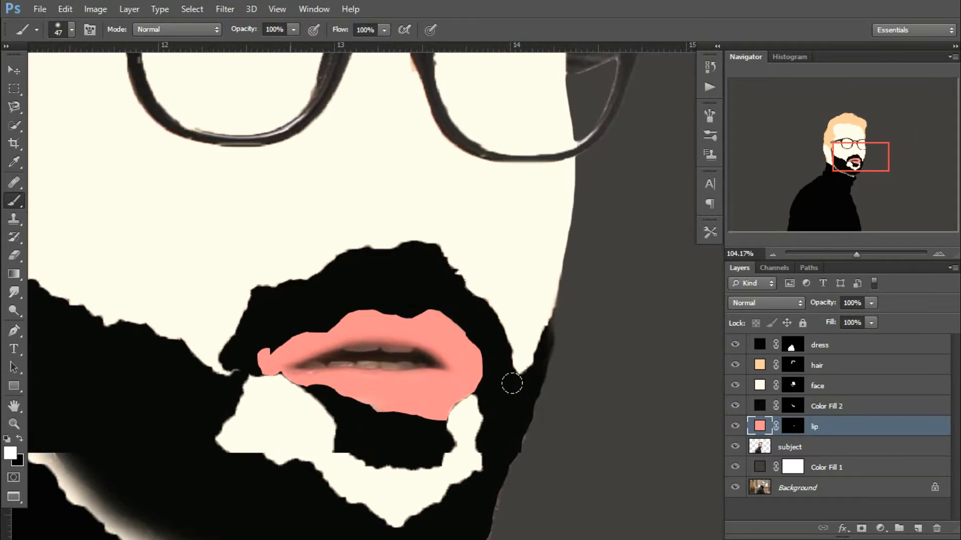
pyautogui.doubleClick(760, 427)
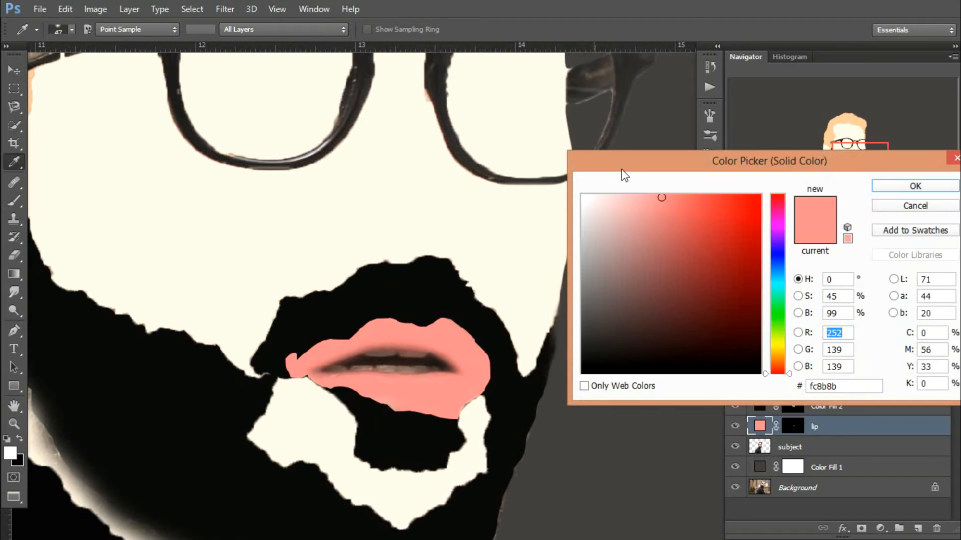
pyautogui.moveTo(643, 195); pyautogui.dragTo(620, 195)
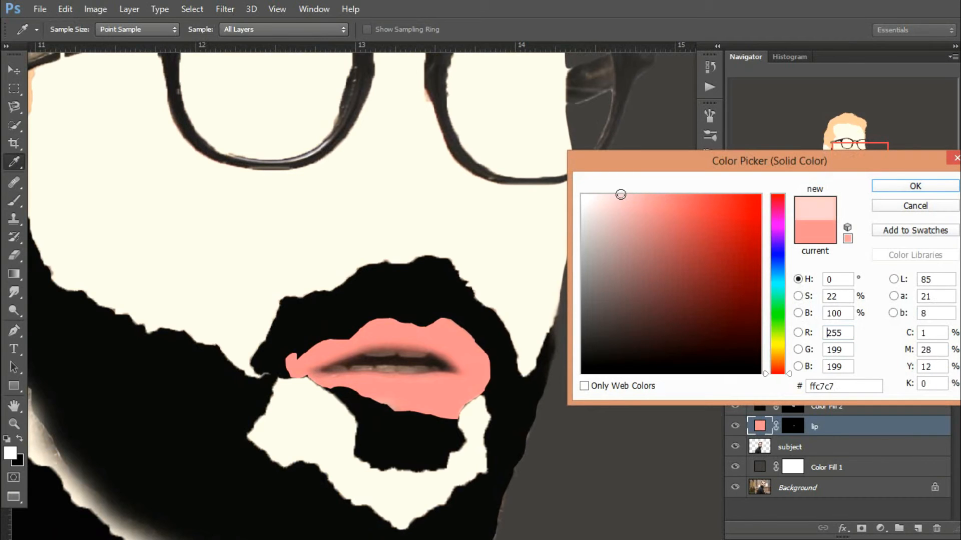
pyautogui.click(640, 195)
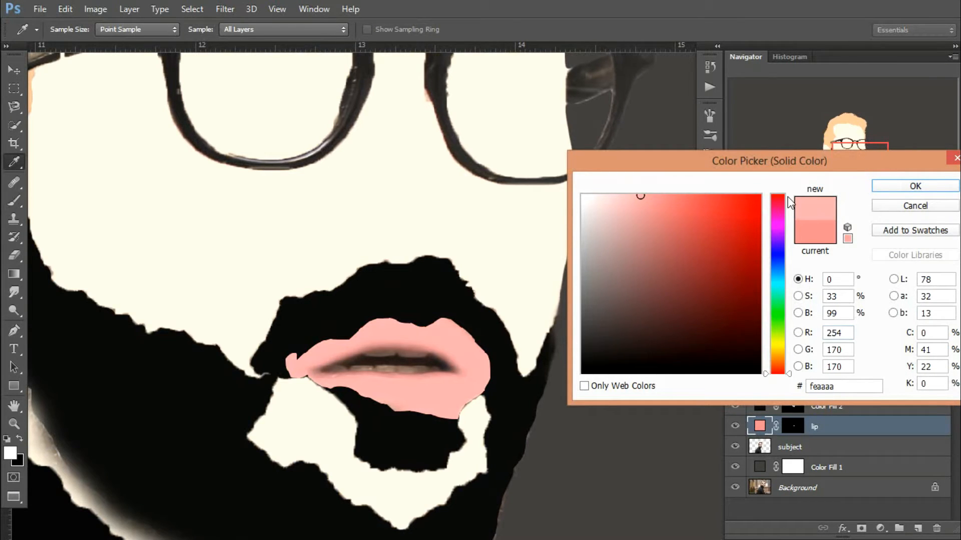
pyautogui.click(936, 189)
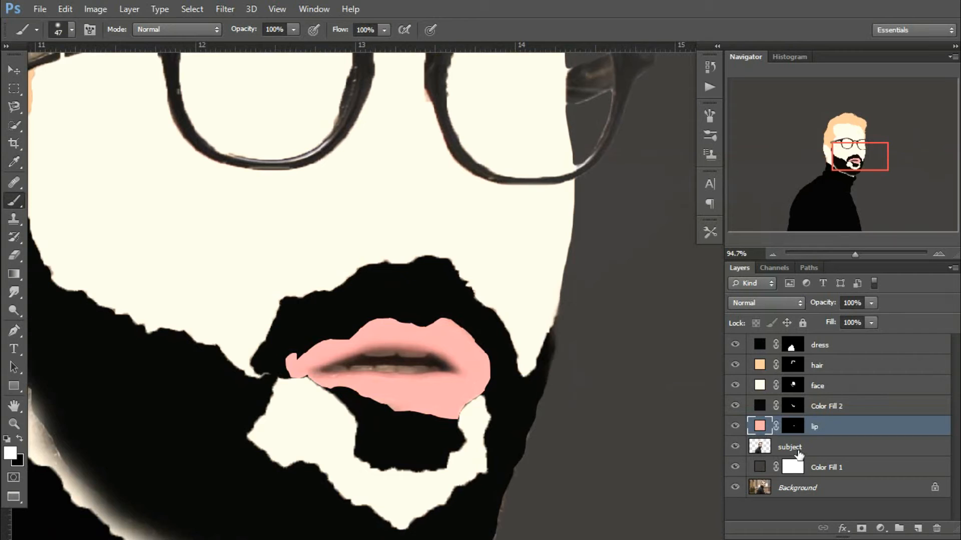
pyautogui.click(763, 448)
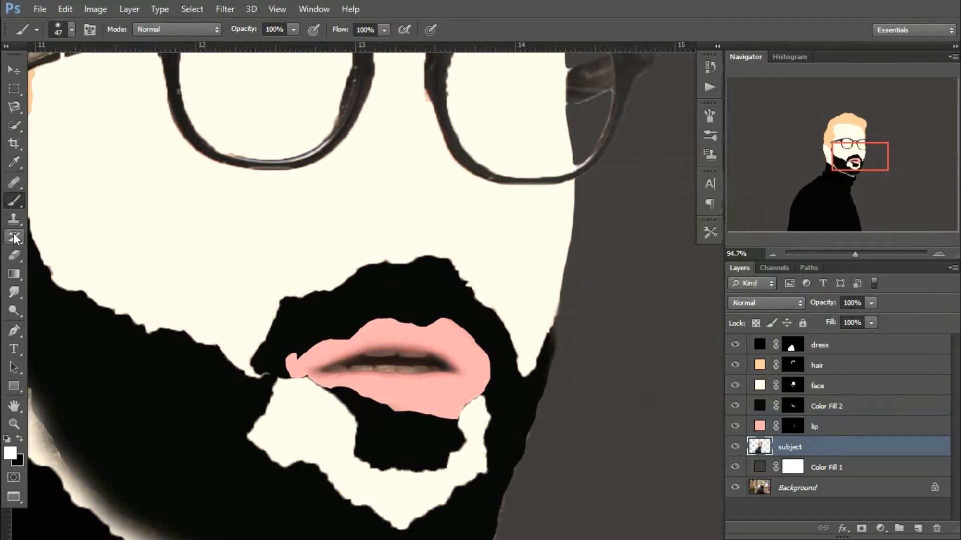
pyautogui.click(19, 109)
pyautogui.click(85, 133)
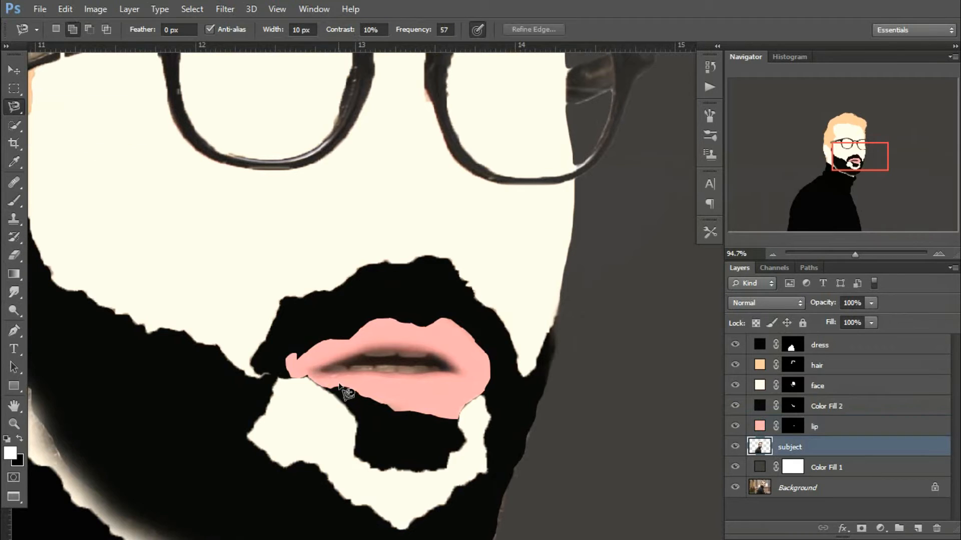
pyautogui.scroll(3, 344, 392)
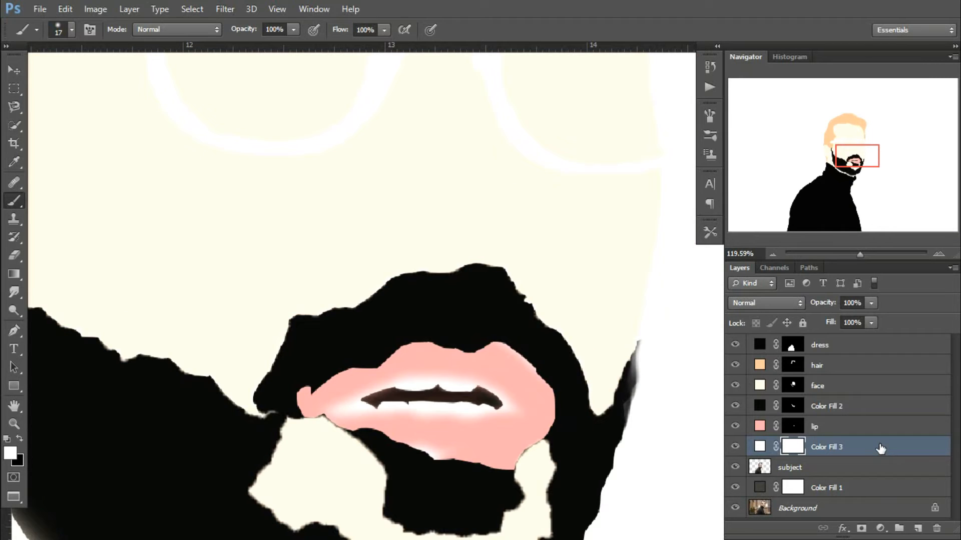
pyautogui.moveTo(880, 448); pyautogui.dragTo(936, 528)
# - Add a white solid color fill layer above the subject layer and invert its mask to black
pyautogui.click(880, 528)
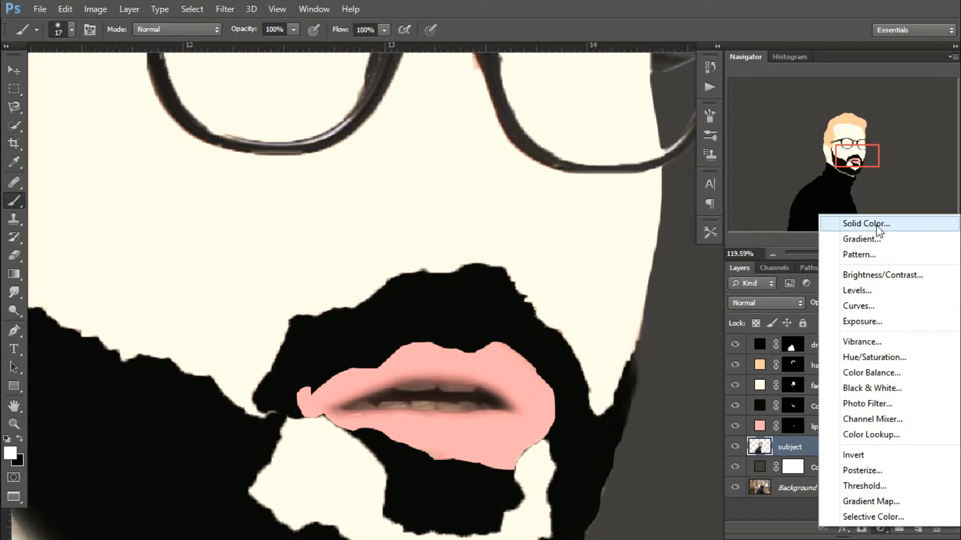
pyautogui.click(856, 221)
pyautogui.click(935, 183)
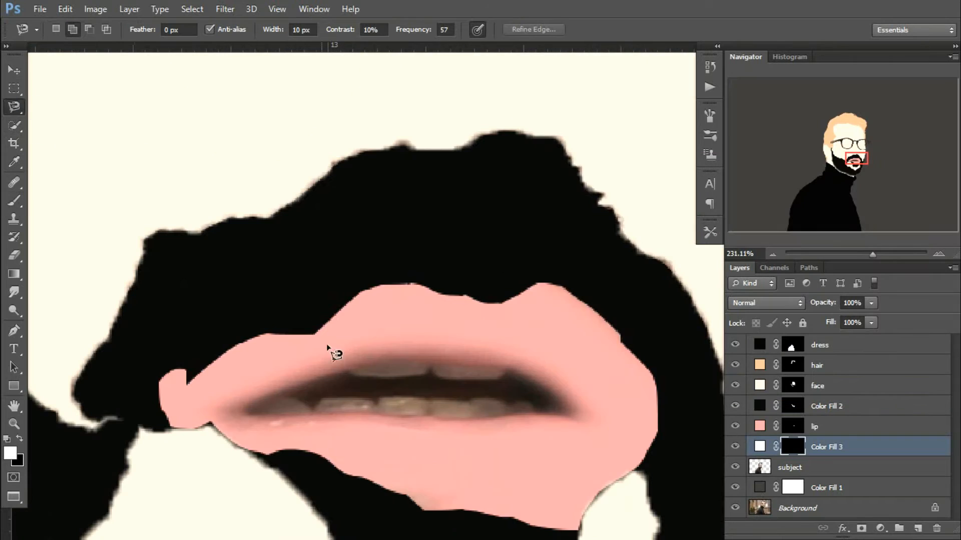
# - Outline the upper teeth with the Magnetic Lasso, paint them white on the white fill's mask, and deselect
pyautogui.click(349, 369)
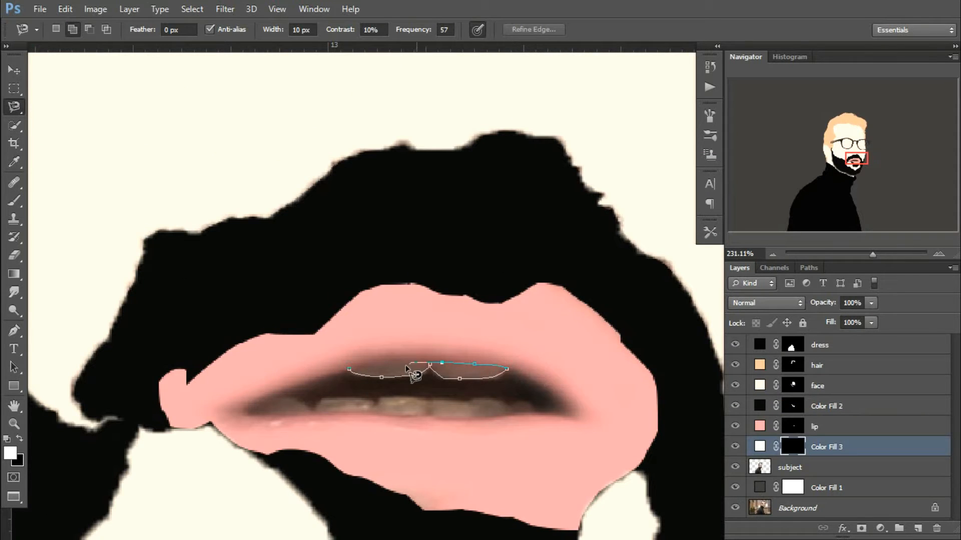
pyautogui.click(348, 369)
pyautogui.press('b')
pyautogui.moveTo(418, 375); pyautogui.dragTo(495, 376)
pyautogui.hotkey('ctrl', 'd')
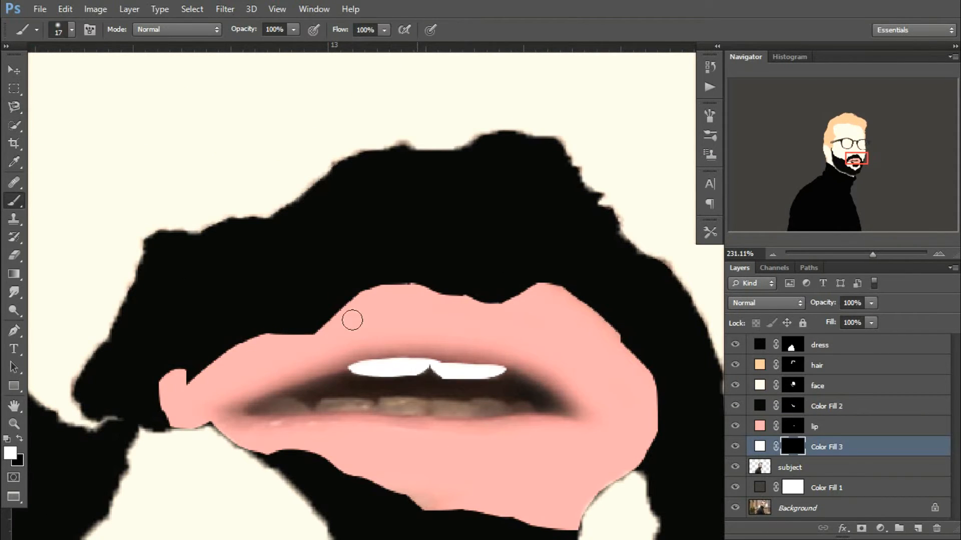
# - Outline the lower row of teeth with the Magnetic Lasso and paint them white on the white fill's mask
pyautogui.press('l')
pyautogui.click(252, 414)
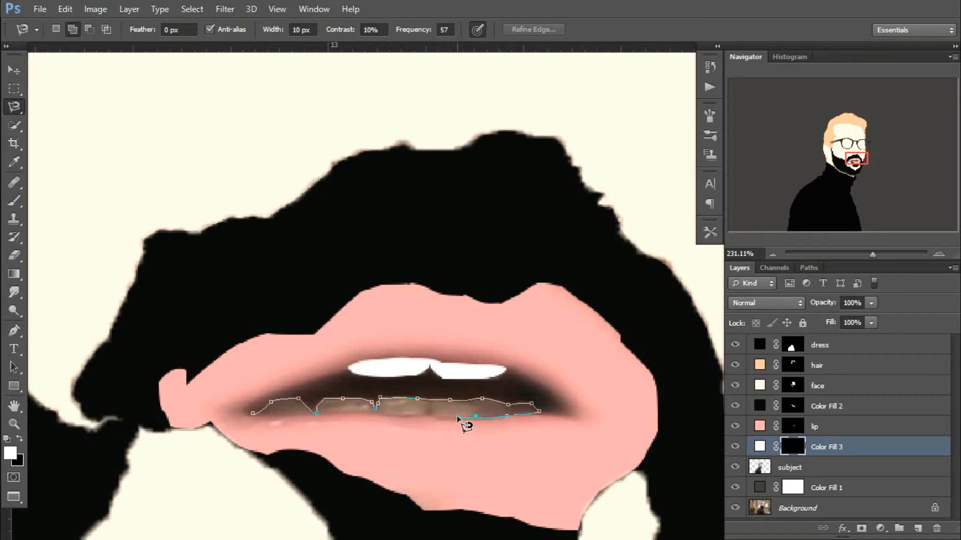
pyautogui.click(254, 413)
pyautogui.press('b')
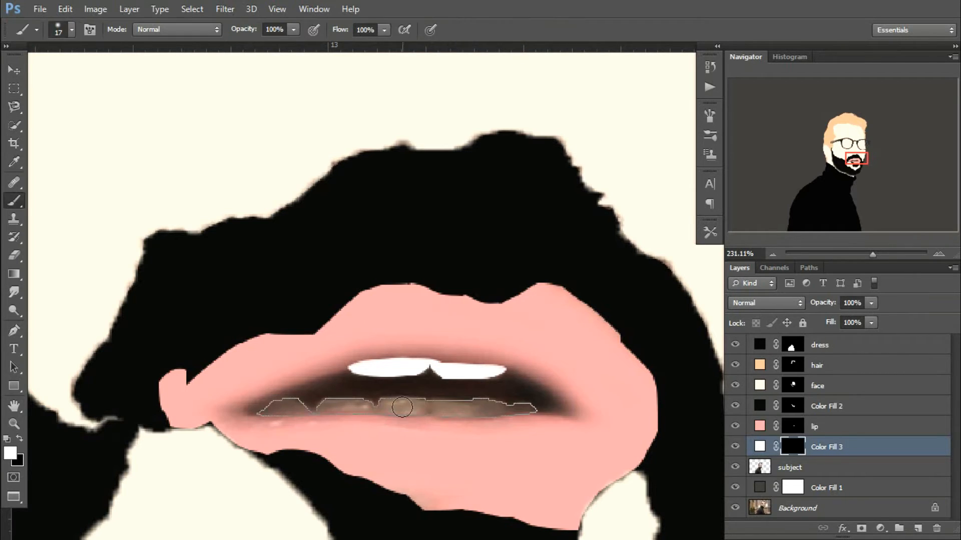
pyautogui.moveTo(257, 411); pyautogui.dragTo(505, 418)
pyautogui.hotkey('ctrl', '0')
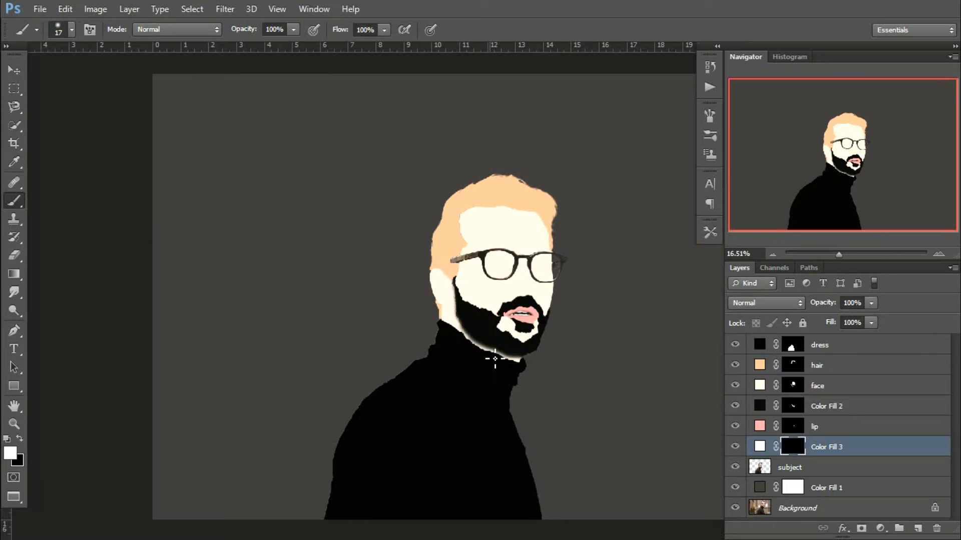
# - Toggle the visibility of Color Fill 2 to check what it covers and rename that layer as beard
pyautogui.scroll(4, 548, 321)
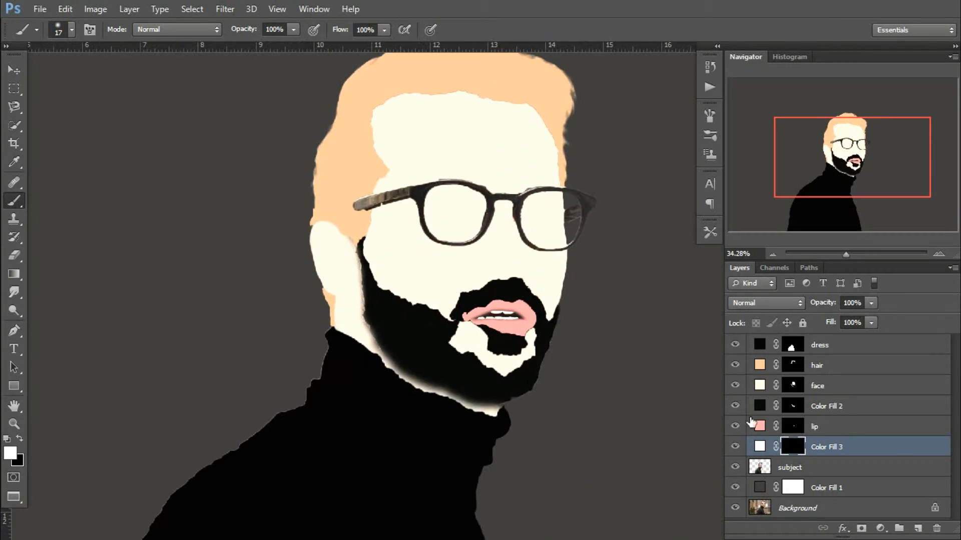
pyautogui.click(819, 407)
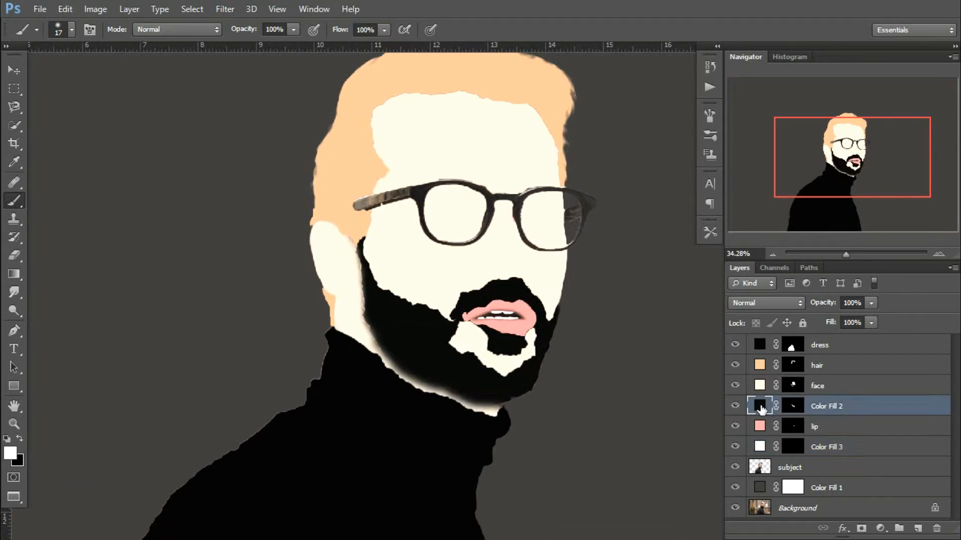
pyautogui.click(734, 409)
pyautogui.click(734, 411)
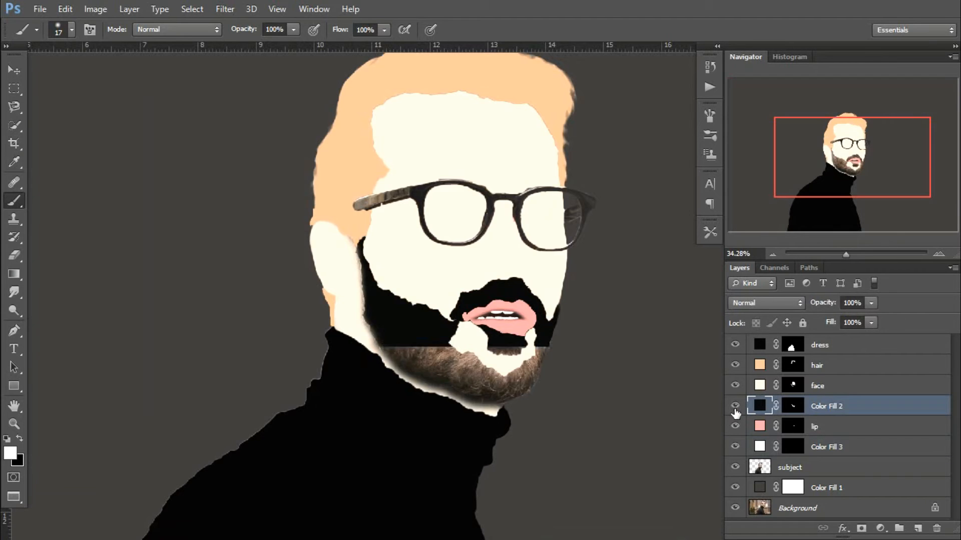
pyautogui.doubleClick(825, 406)
pyautogui.write('beard')
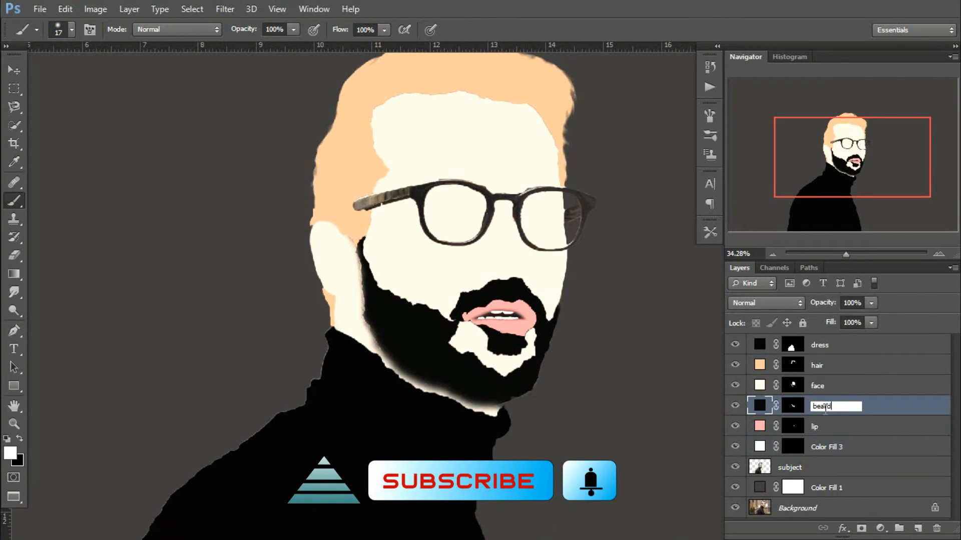
pyautogui.press('Return')
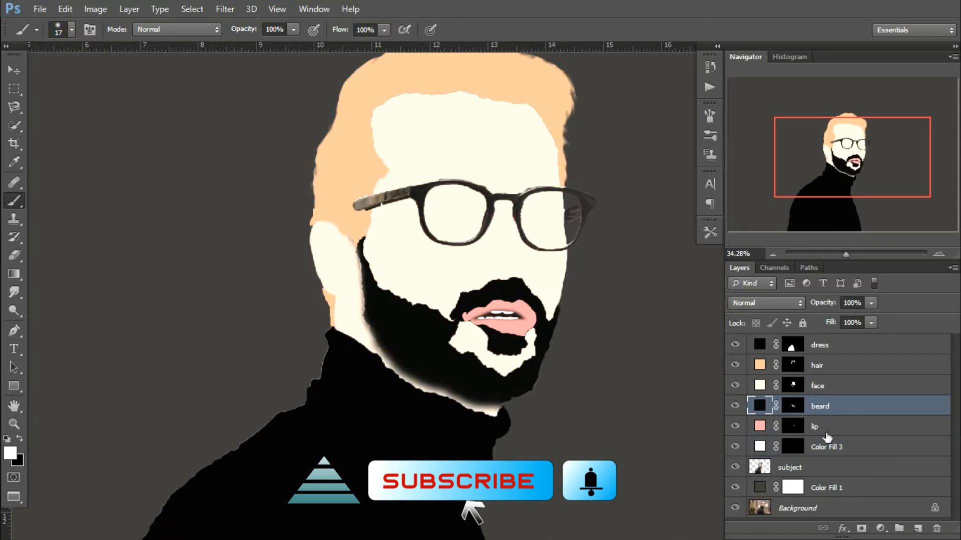
# - Rename the white fill layer Color Fill 3 as teeth
pyautogui.click(828, 451)
pyautogui.doubleClick(828, 448)
pyautogui.write('t')
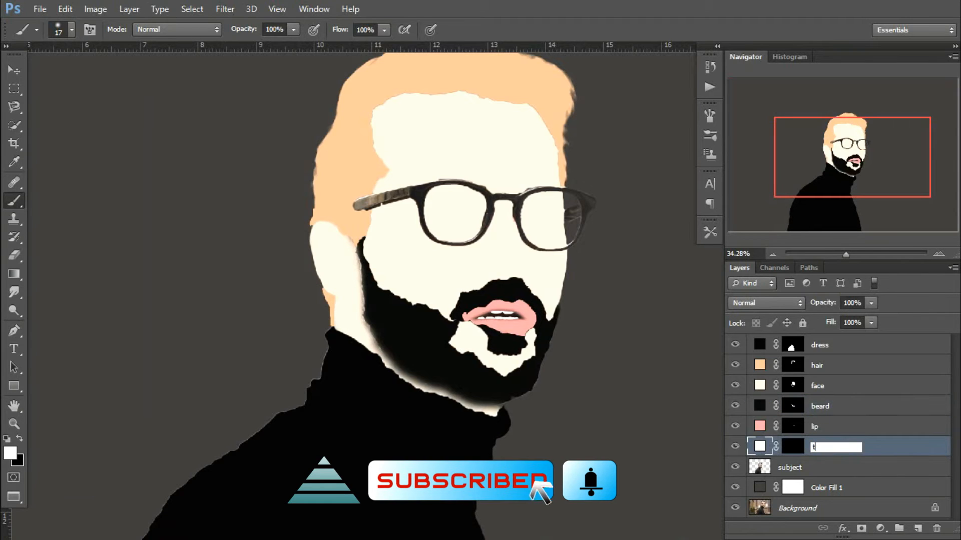
pyautogui.write('eeth')
pyautogui.press('Return')
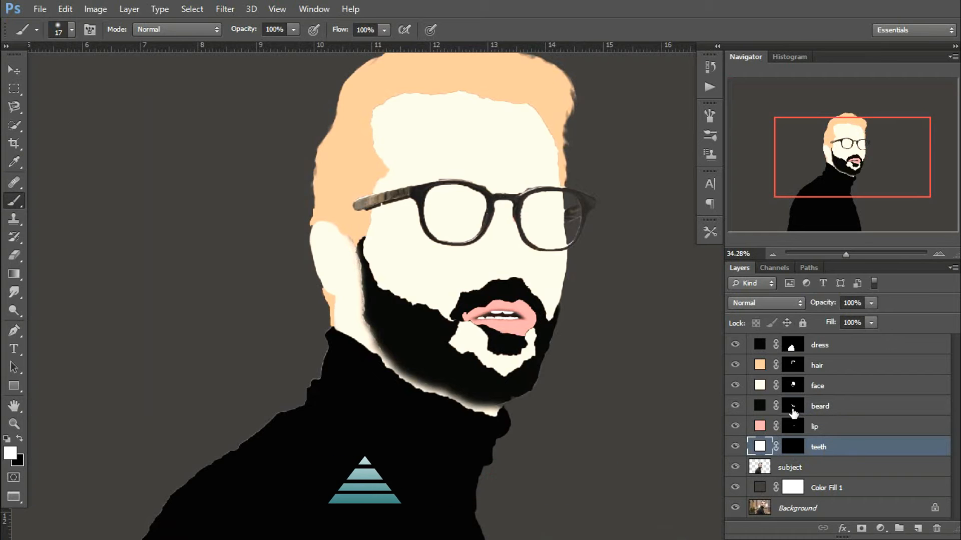
# - Try several shades for the face fill and set its color to the light peach ffd8a6
pyautogui.doubleClick(759, 386)
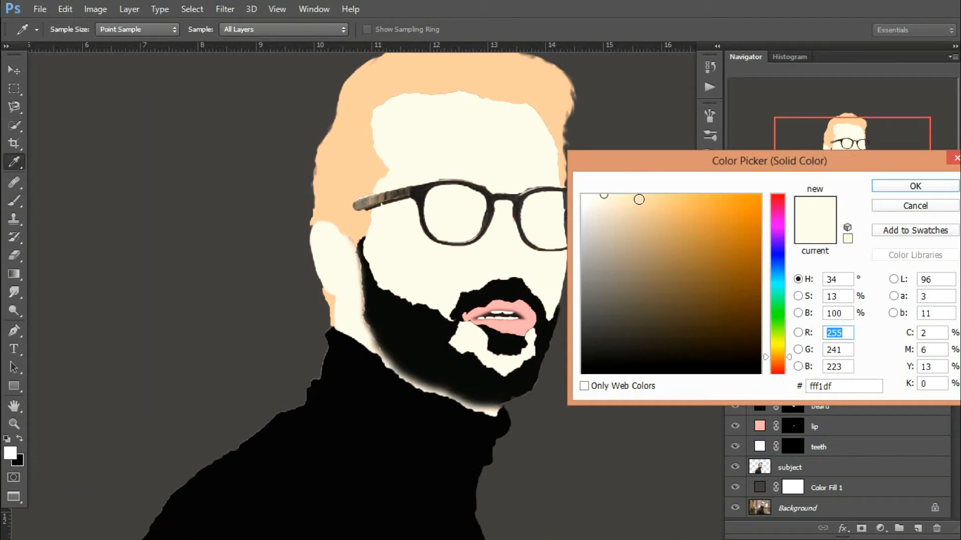
pyautogui.click(643, 195)
pyautogui.moveTo(644, 195); pyautogui.dragTo(645, 195)
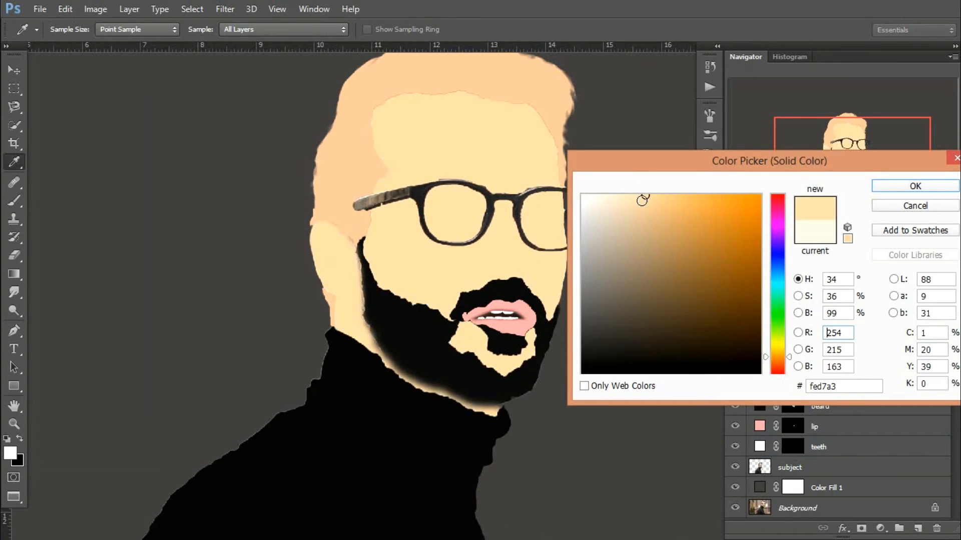
pyautogui.moveTo(626, 233)
pyautogui.mouseDown()
pyautogui.moveTo(584, 211)
pyautogui.moveTo(583, 221)
pyautogui.mouseUp()
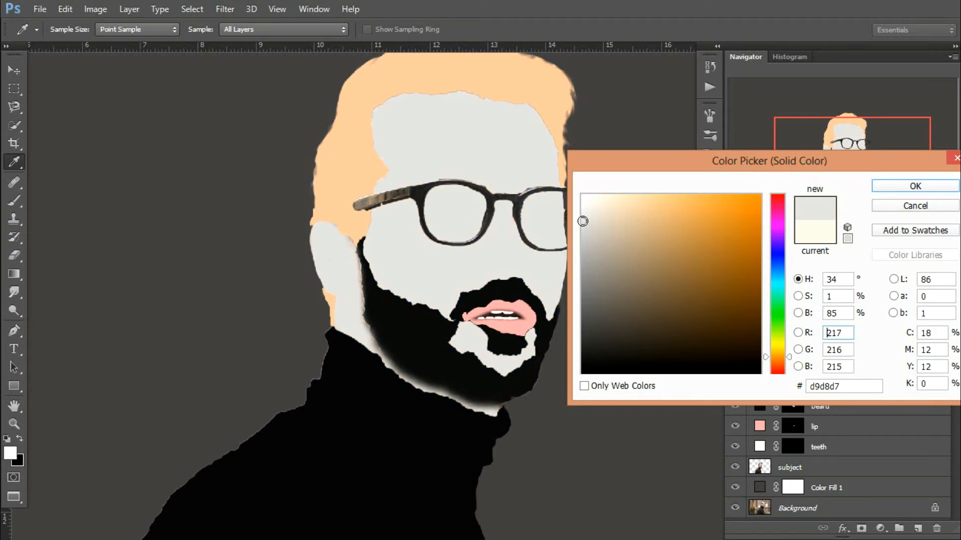
pyautogui.moveTo(653, 215)
pyautogui.mouseDown()
pyautogui.moveTo(674, 214)
pyautogui.moveTo(644, 194)
pyautogui.mouseUp()
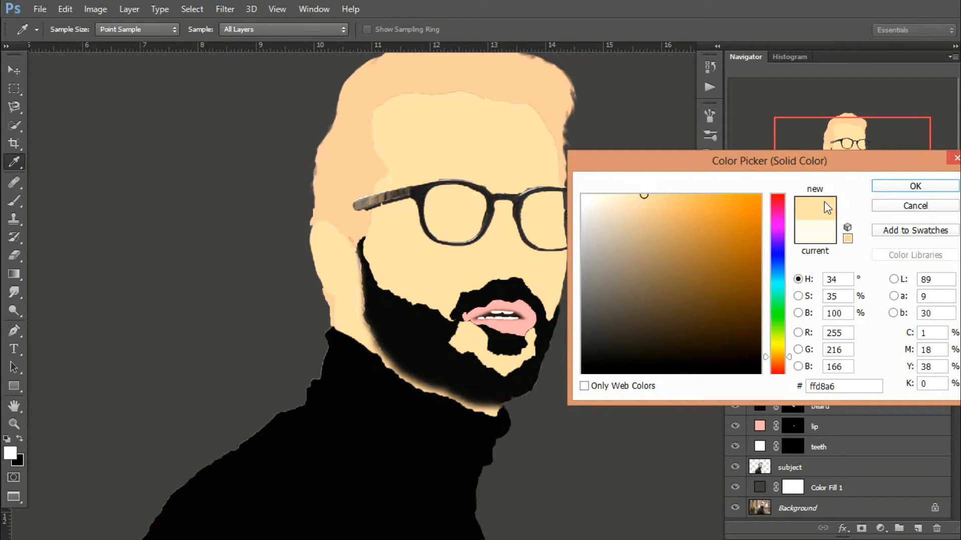
pyautogui.click(901, 189)
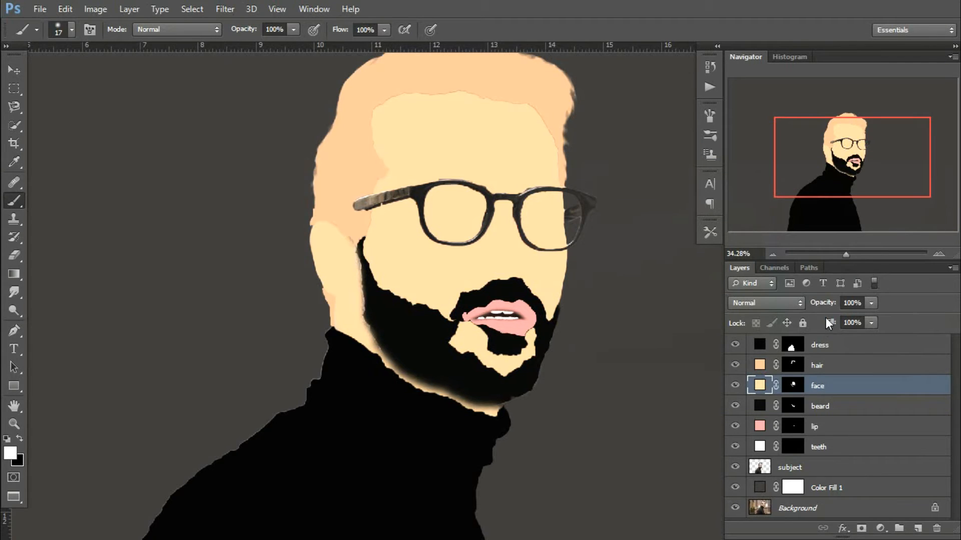
# - Change the hair fill to a deeper, more saturated orange
pyautogui.doubleClick(765, 377)
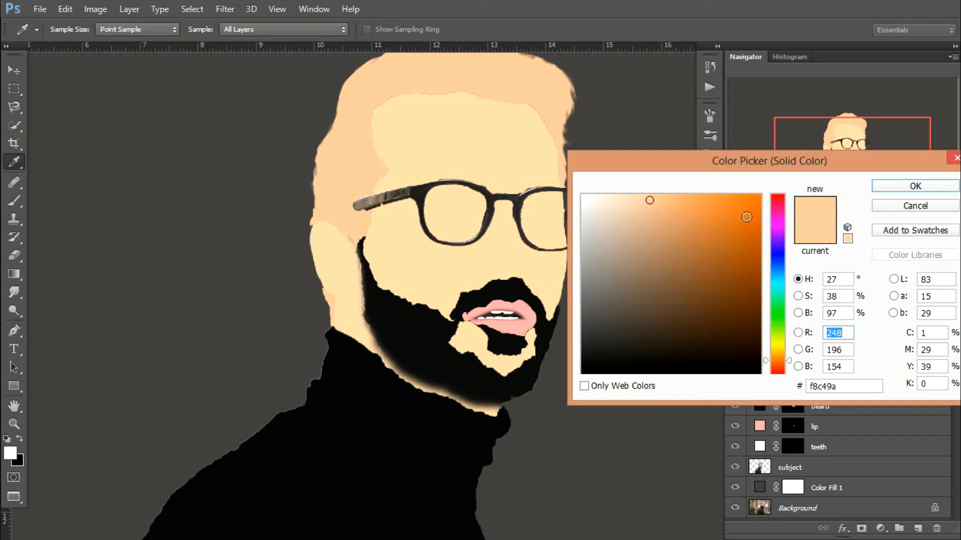
pyautogui.moveTo(747, 220); pyautogui.dragTo(688, 217)
pyautogui.click(915, 186)
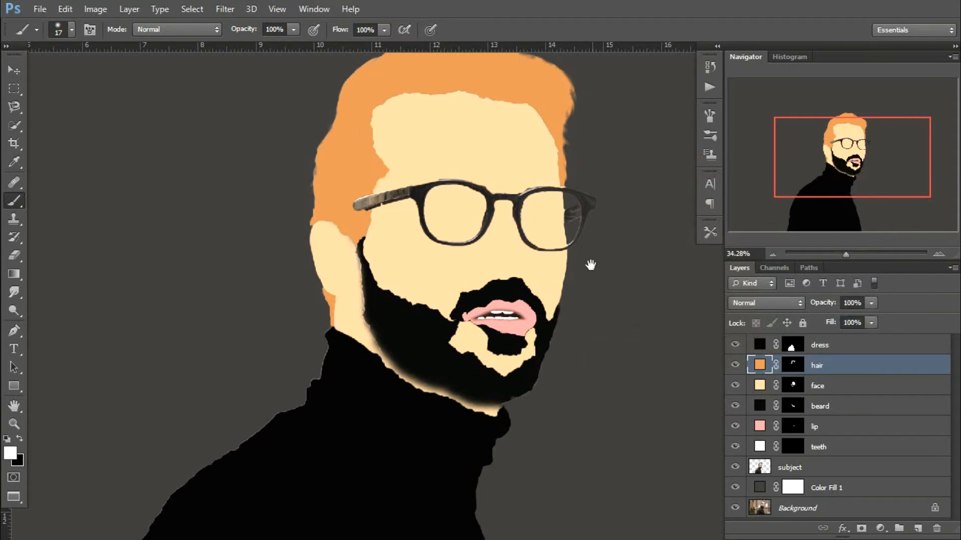
# - On the subject layer, outline the whole pair of glasses with the Magnetic Lasso to make a closed selection
pyautogui.moveTo(590, 262); pyautogui.dragTo(519, 317)
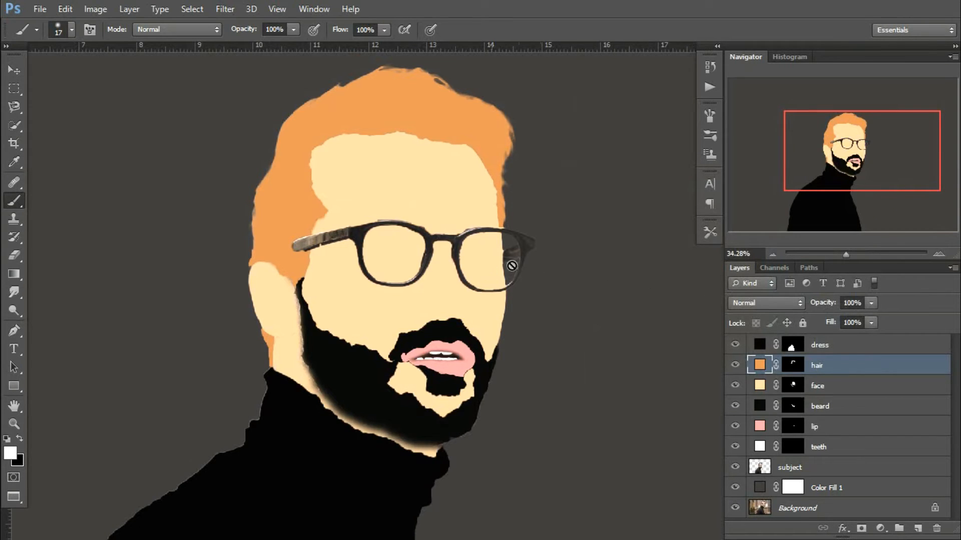
pyautogui.click(756, 467)
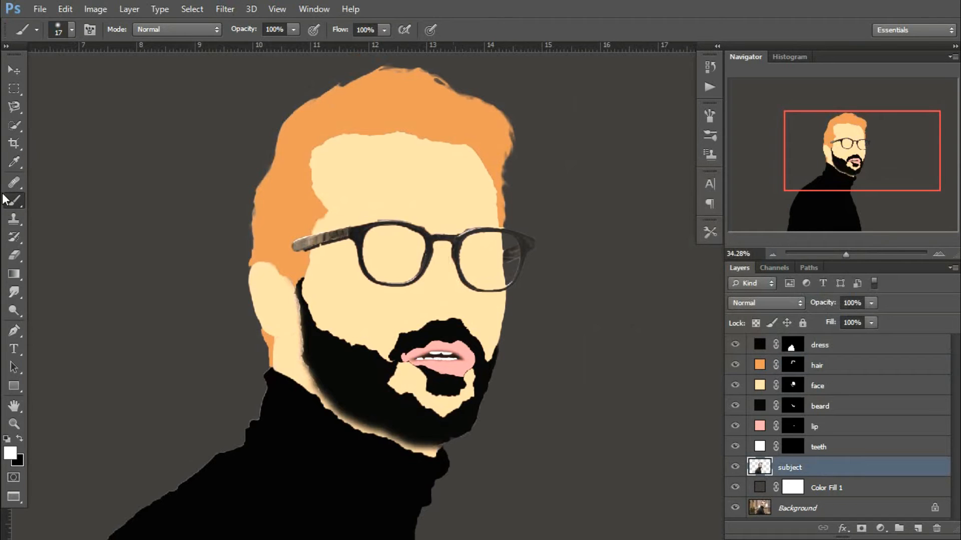
pyautogui.click(18, 113)
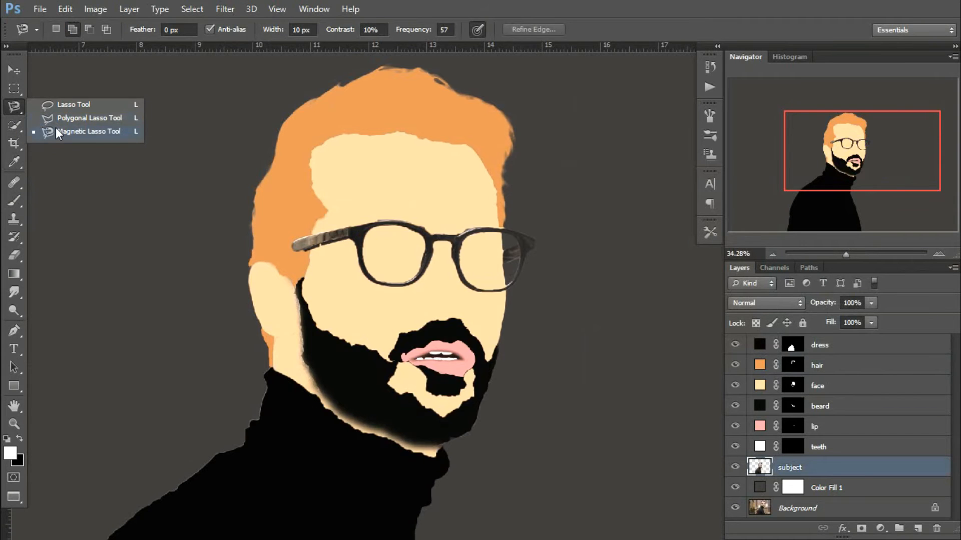
pyautogui.click(55, 127)
pyautogui.hotkey('ctrl', '+')
pyautogui.click(244, 244)
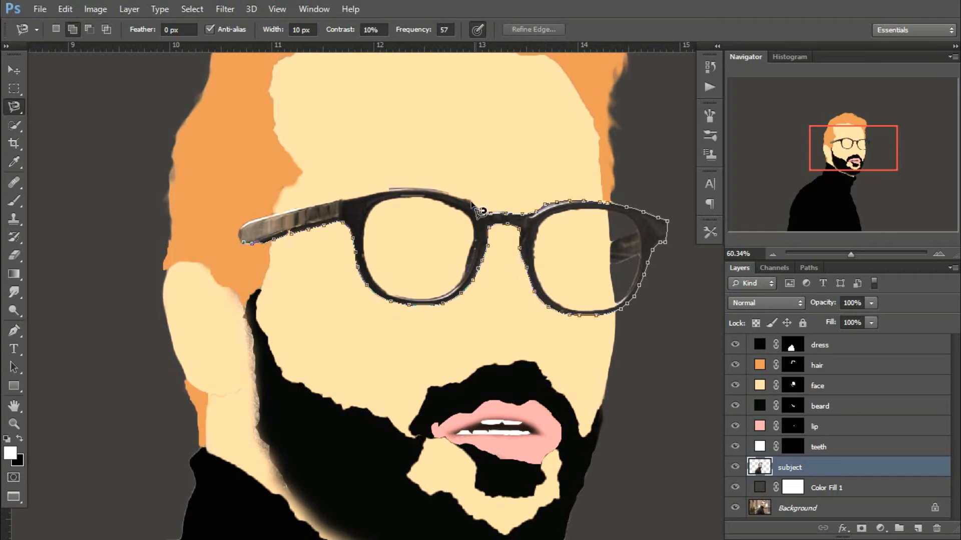
pyautogui.click(243, 243)
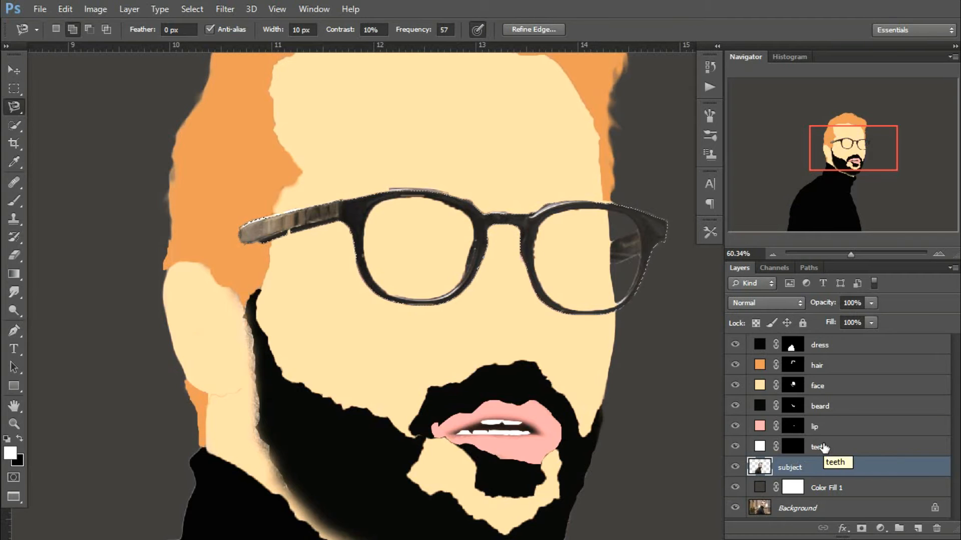
# - Add a solid color fill layer in turquoise 00d5c3 from the glasses selection
pyautogui.click(880, 529)
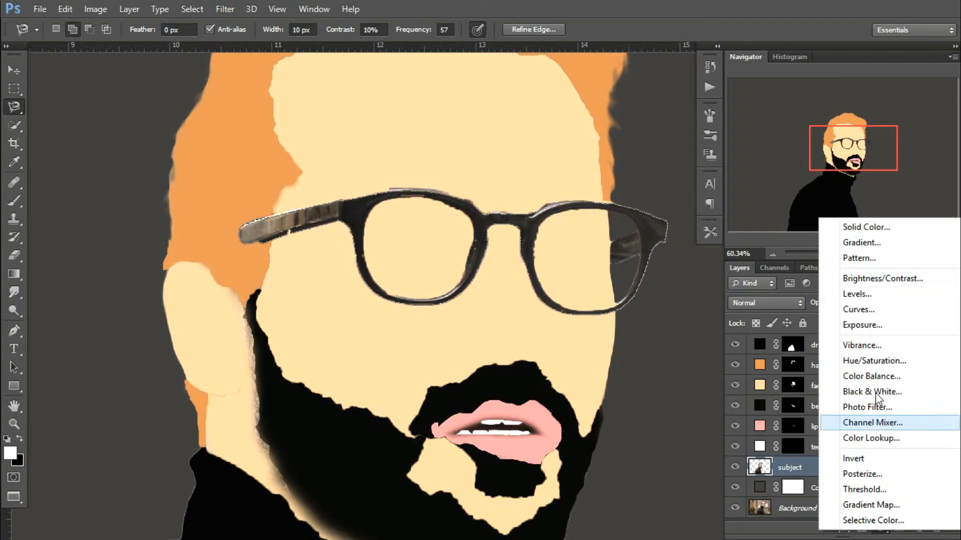
pyautogui.click(859, 227)
pyautogui.click(779, 286)
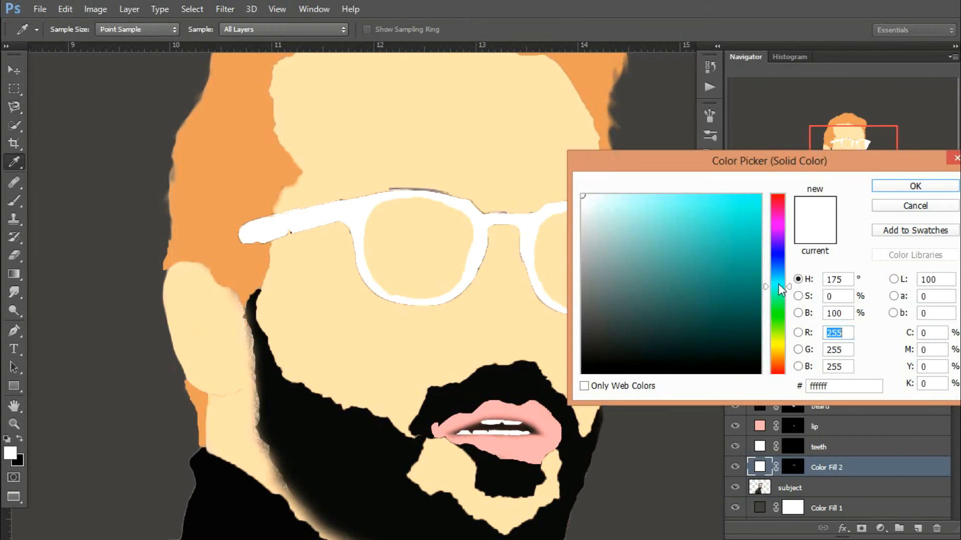
pyautogui.moveTo(758, 251); pyautogui.dragTo(761, 224)
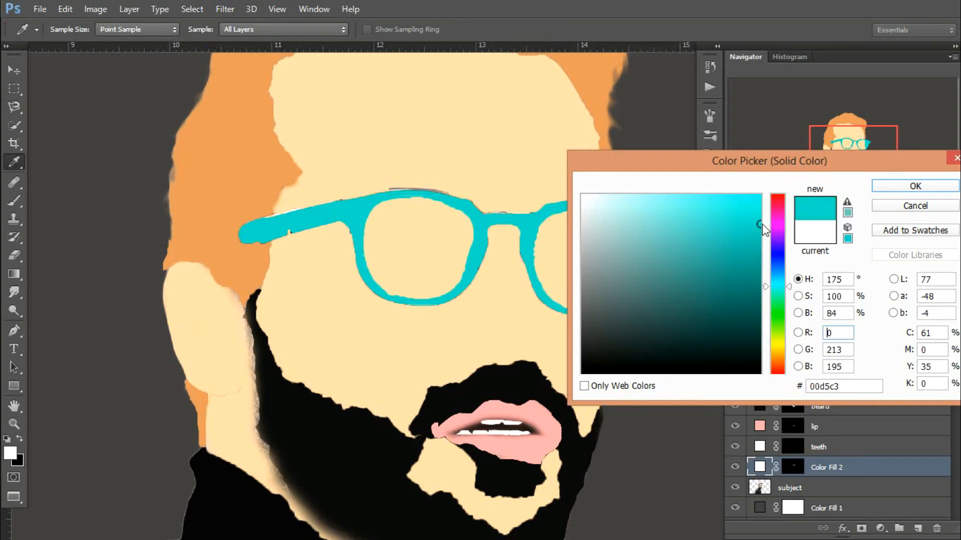
pyautogui.click(906, 187)
# - Paint the lens areas white on the turquoise fill's mask and move that layer above the dress layer
pyautogui.press('l')
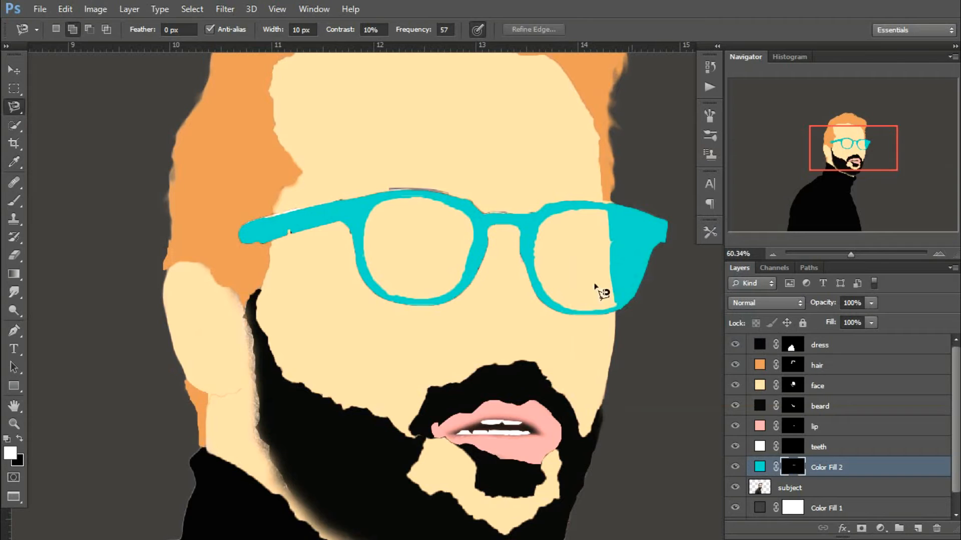
pyautogui.click(14, 199)
pyautogui.moveTo(410, 247); pyautogui.dragTo(431, 247)
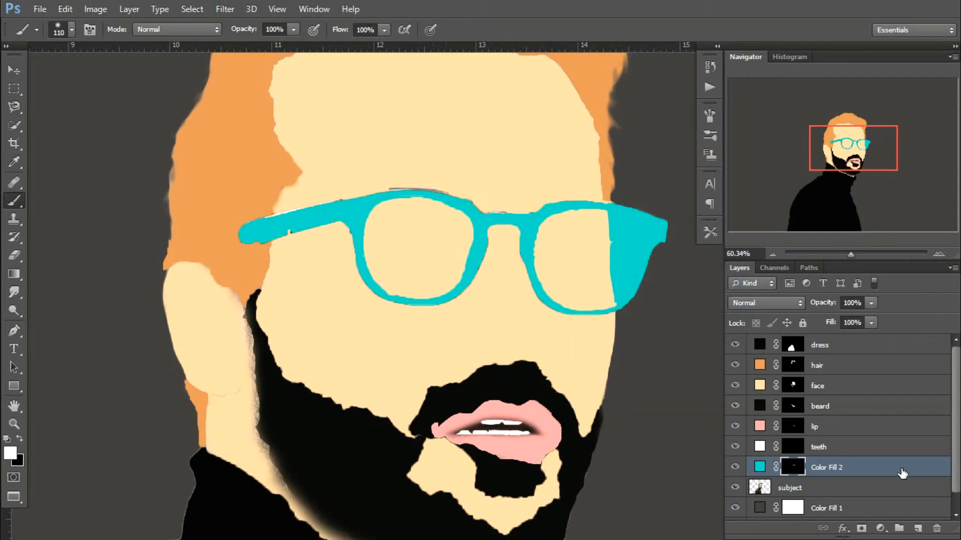
pyautogui.moveTo(902, 473); pyautogui.dragTo(897, 343)
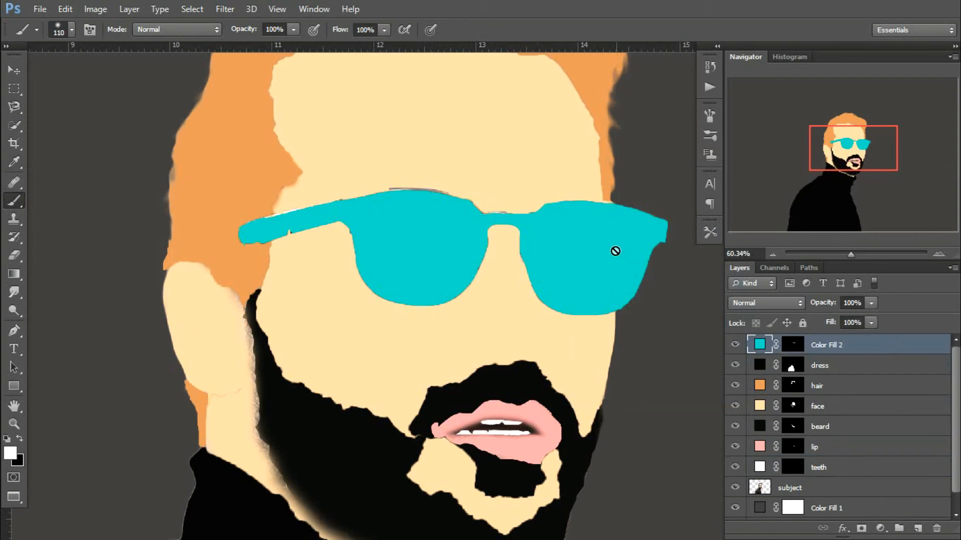
# - View the whole figure and rename the turquoise fill layer Color Fill 2 as glass
pyautogui.hotkey('ctrl', '0')
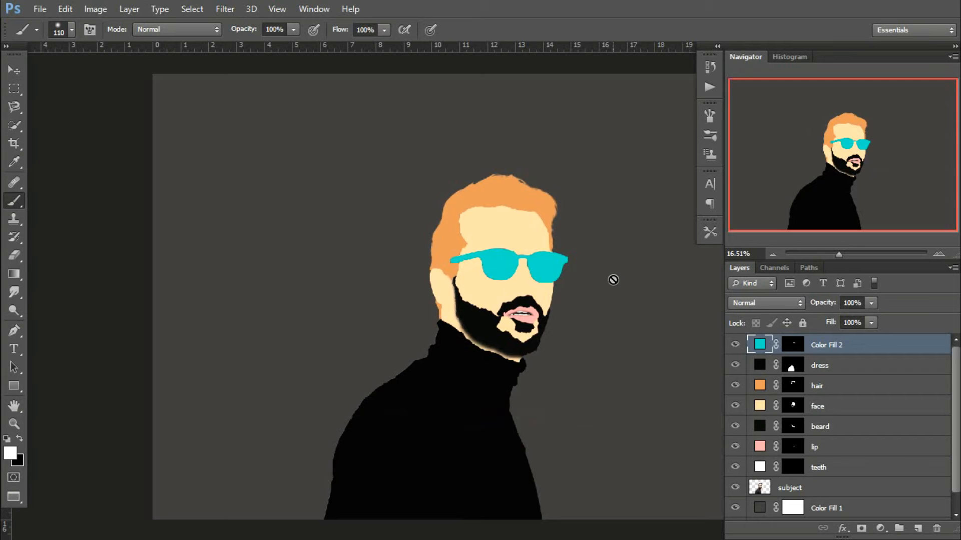
pyautogui.moveTo(608, 278); pyautogui.dragTo(468, 257)
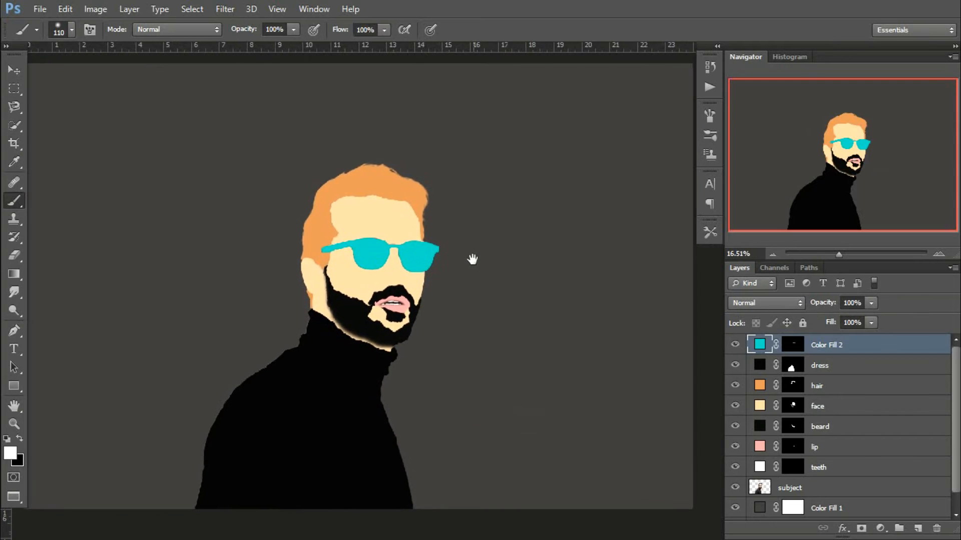
pyautogui.scroll(-2, 472, 260)
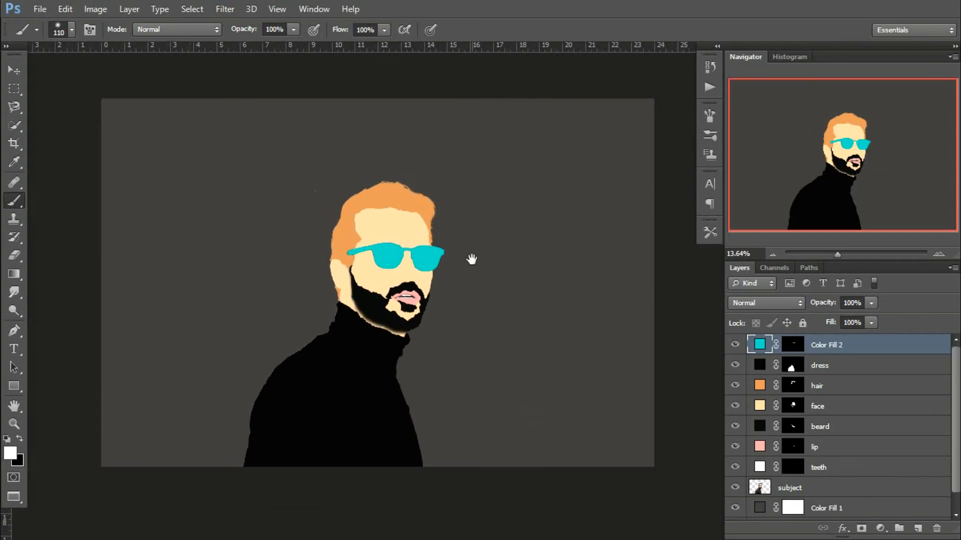
pyautogui.scroll(2, 472, 260)
pyautogui.scroll(-1, 473, 260)
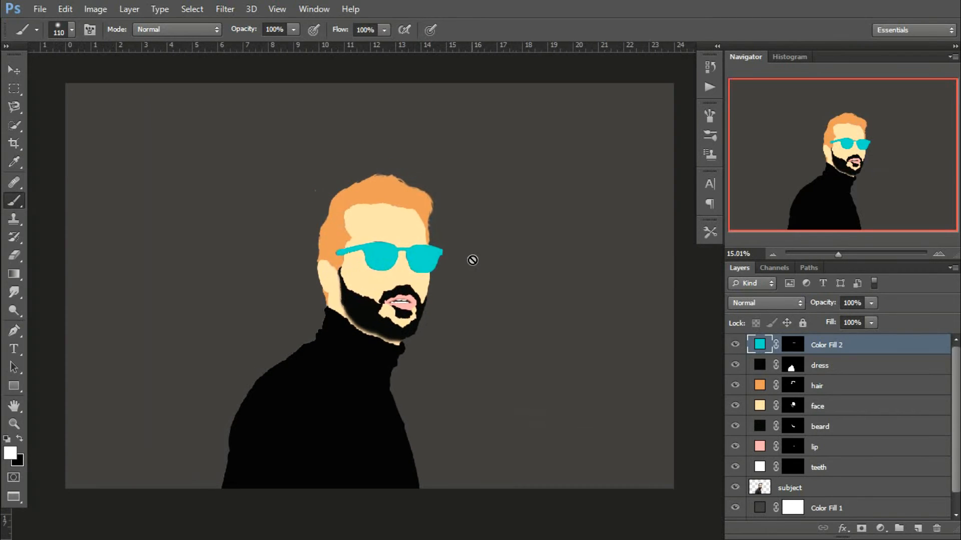
pyautogui.doubleClick(824, 346)
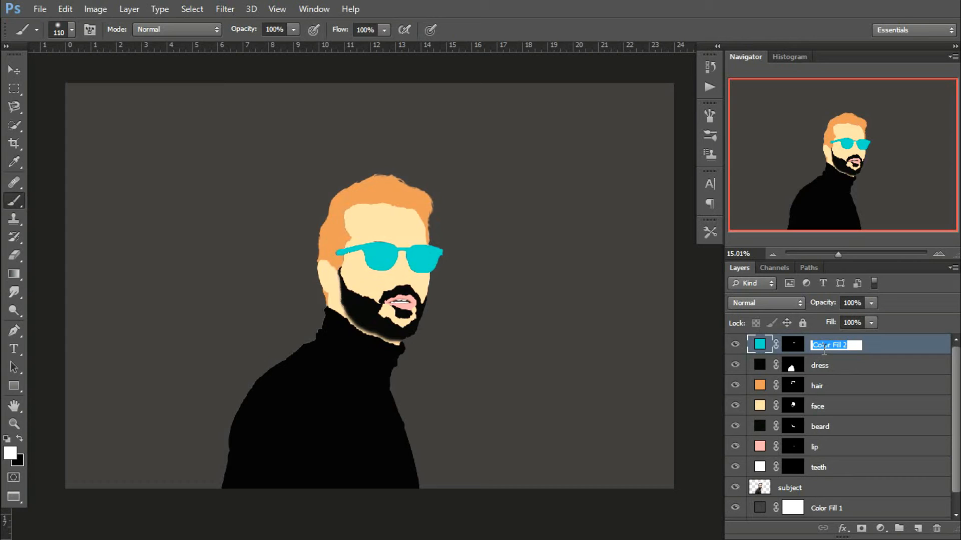
pyautogui.write('glass')
pyautogui.press('Return')
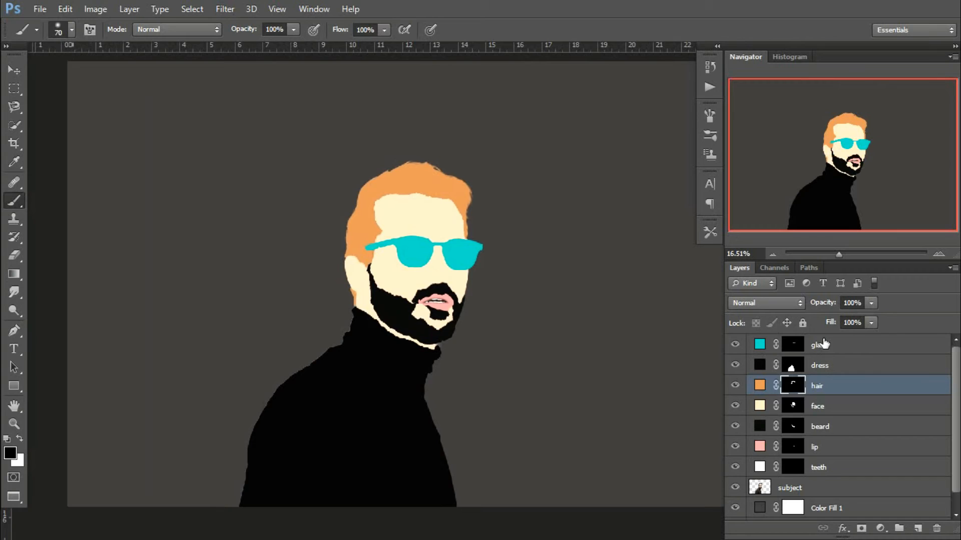
# - Group all the layers from glass down to teeth and name the group colors
pyautogui.click(861, 346)
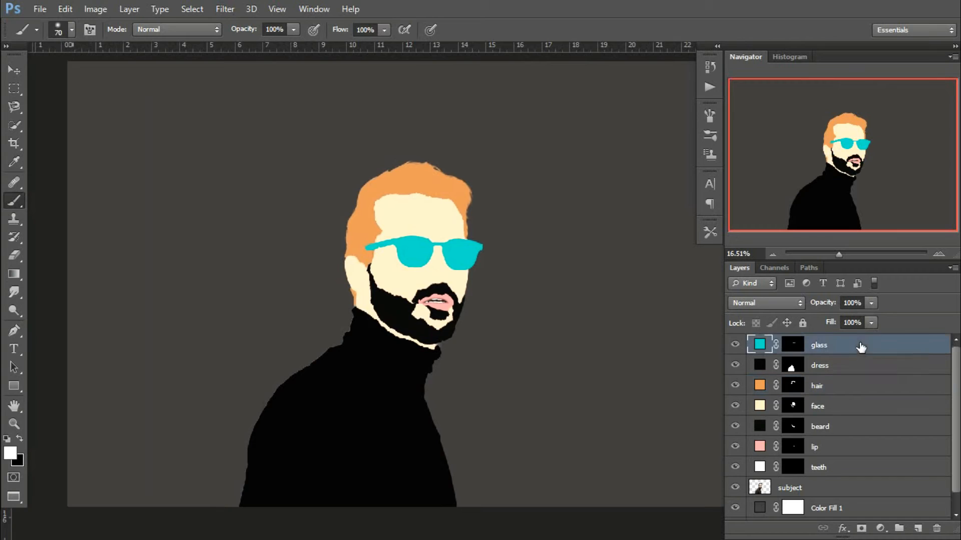
pyautogui.keyDown('shift'); pyautogui.click(883, 468); pyautogui.keyUp('shift')
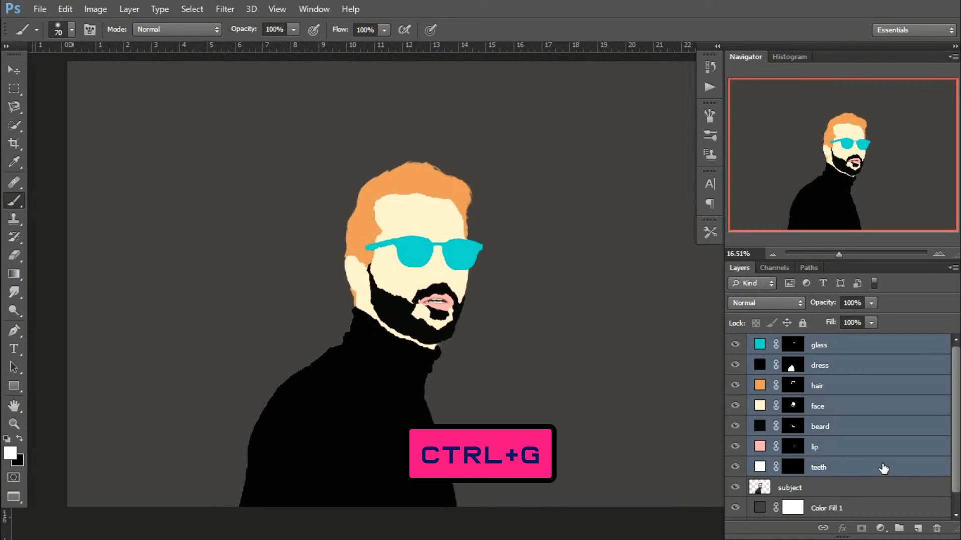
pyautogui.hotkey('ctrl', 'g')
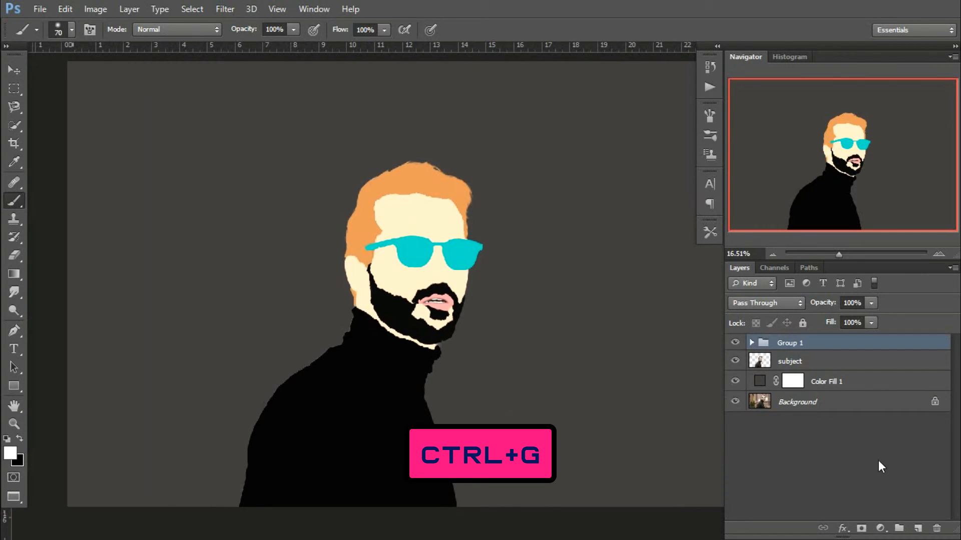
pyautogui.doubleClick(792, 346)
pyautogui.write('co')
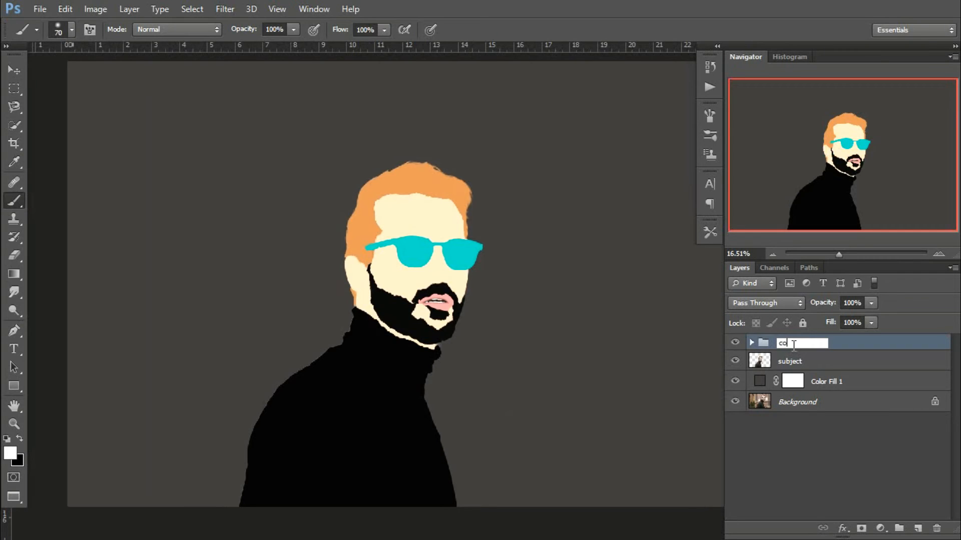
pyautogui.write('lors')
pyautogui.press('Return')
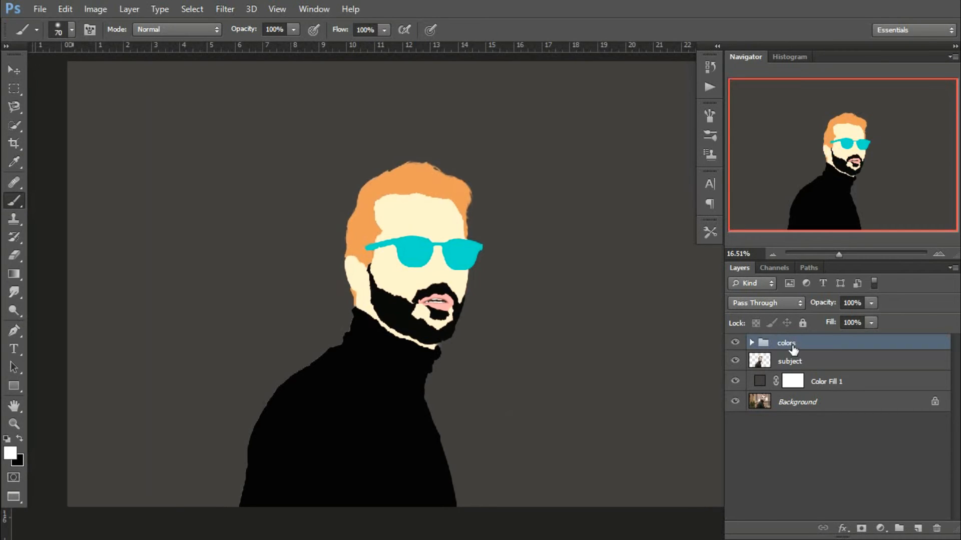
# - Toggle the colors group off and on to compare it with the photo, and expand the group
pyautogui.click(735, 343)
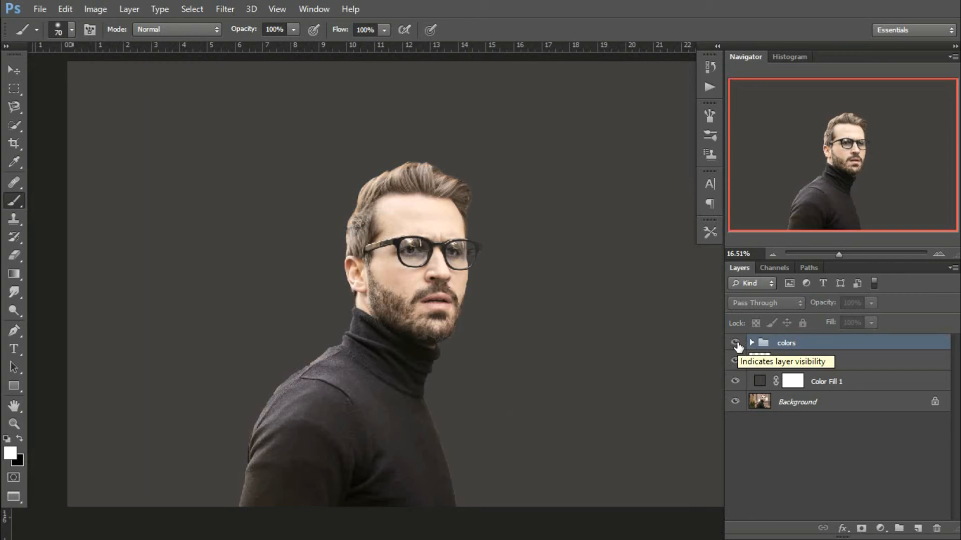
pyautogui.click(735, 343)
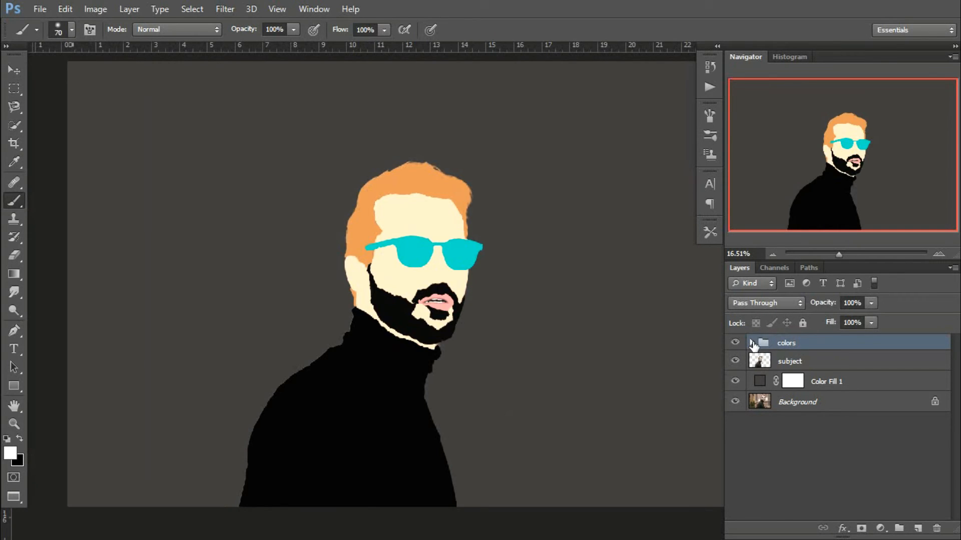
pyautogui.click(752, 344)
pyautogui.moveTo(425, 347); pyautogui.dragTo(399, 360)
# - Lower the teeth layer's opacity, set the lip layer's opacity to 85%, and check the mouth up close
pyautogui.click(879, 485)
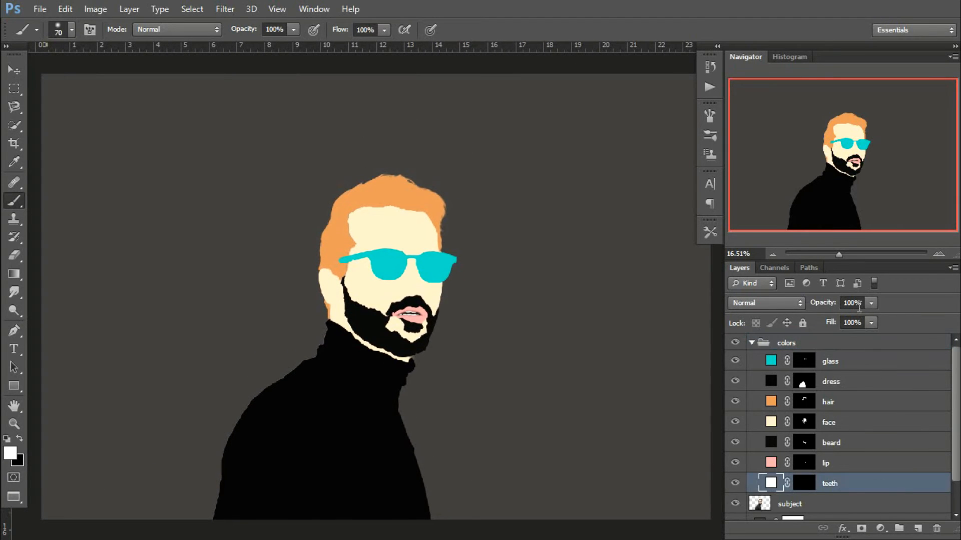
pyautogui.moveTo(831, 306); pyautogui.dragTo(824, 308)
pyautogui.click(853, 464)
pyautogui.moveTo(832, 304); pyautogui.dragTo(822, 305)
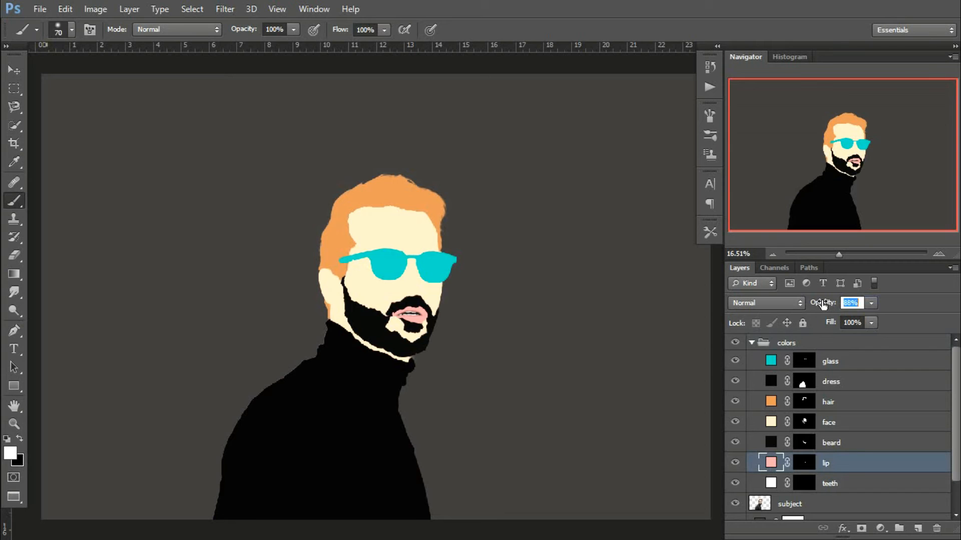
pyautogui.scroll(6, 418, 318)
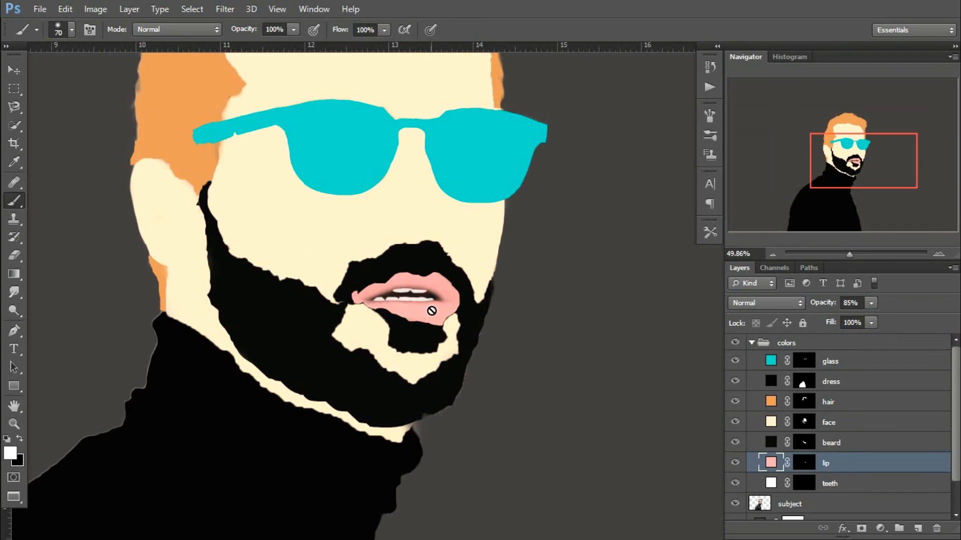
pyautogui.scroll(2, 431, 310)
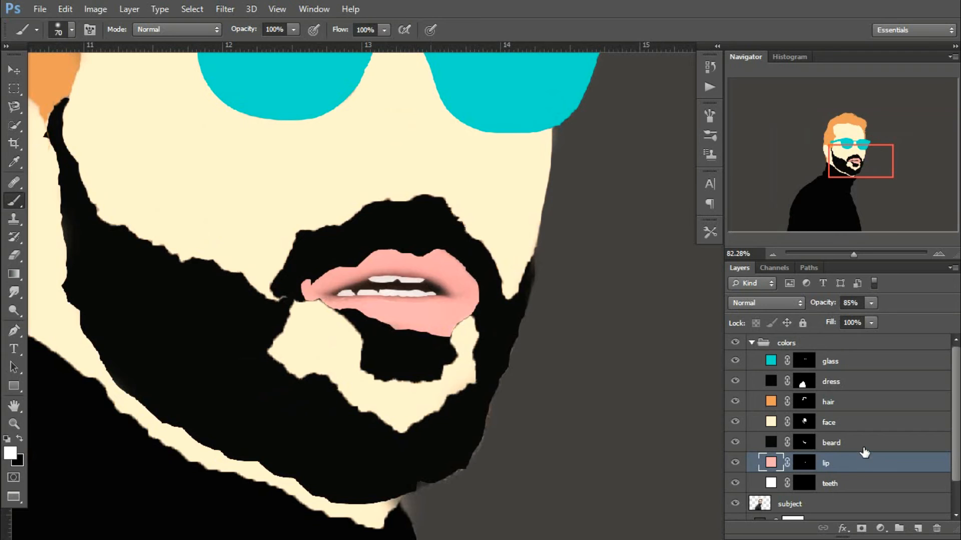
# - Lower the beard layer's opacity to about 83% so the hair texture shows through
pyautogui.click(860, 447)
pyautogui.moveTo(829, 305); pyautogui.dragTo(823, 305)
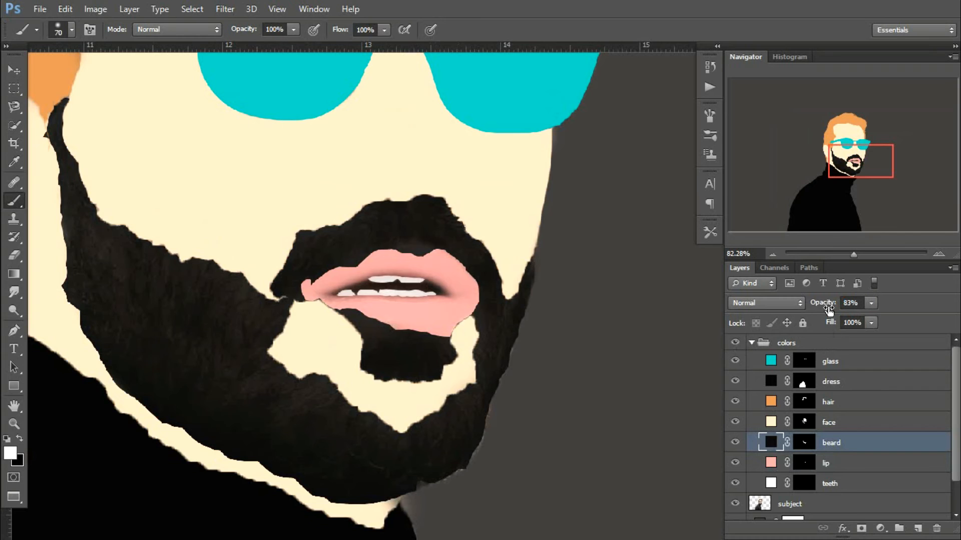
pyautogui.moveTo(828, 306); pyautogui.dragTo(827, 306)
# - Set the face layer's opacity to 80% and check the skin at close and full view
pyautogui.click(852, 417)
pyautogui.click(828, 303)
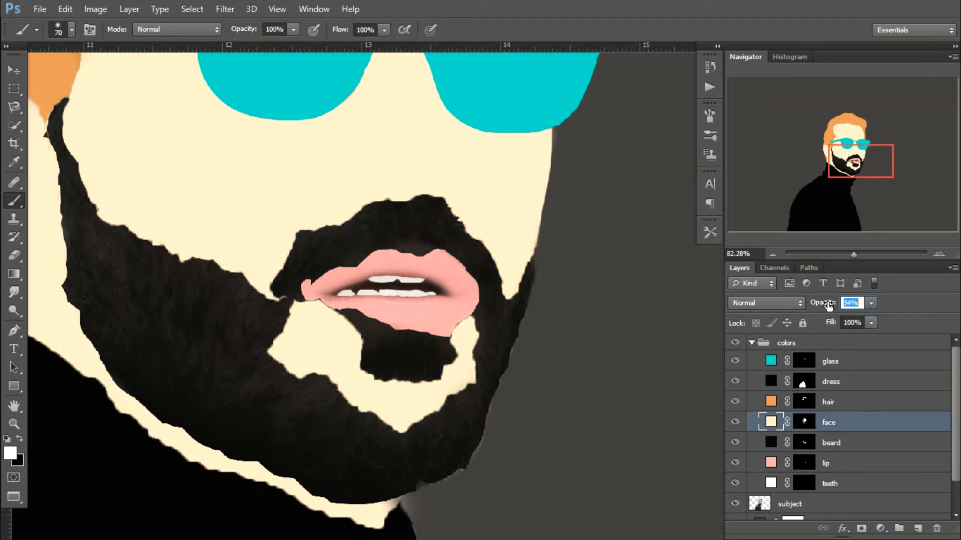
pyautogui.moveTo(828, 305); pyautogui.dragTo(829, 305)
pyautogui.moveTo(554, 129); pyautogui.dragTo(558, 191)
pyautogui.moveTo(815, 306); pyautogui.dragTo(822, 308)
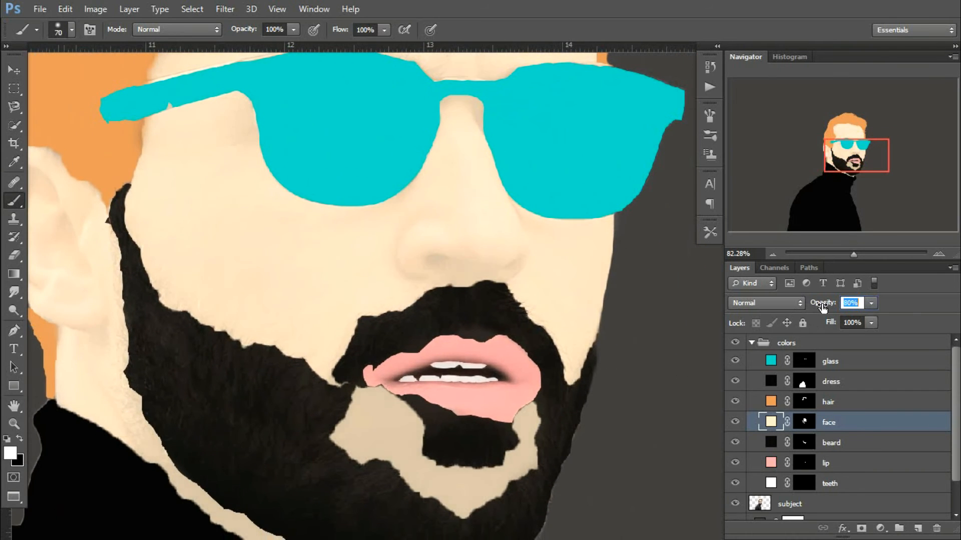
pyautogui.scroll(-4, 517, 289)
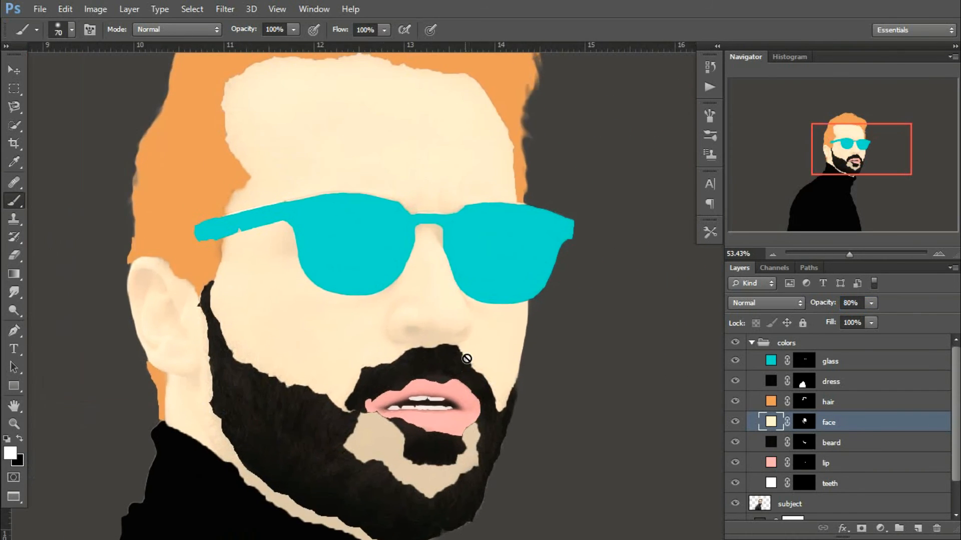
pyautogui.scroll(-5, 467, 361)
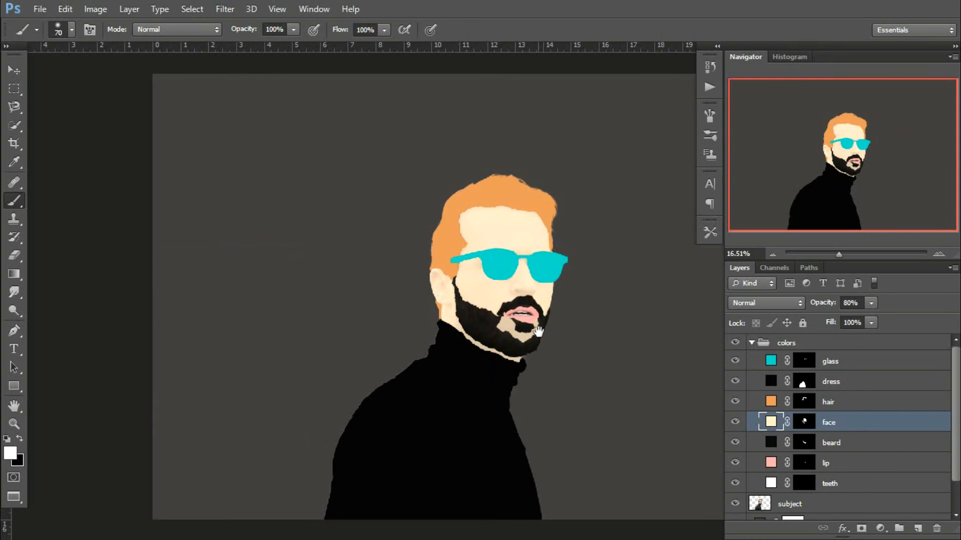
pyautogui.scroll(5, 407, 331)
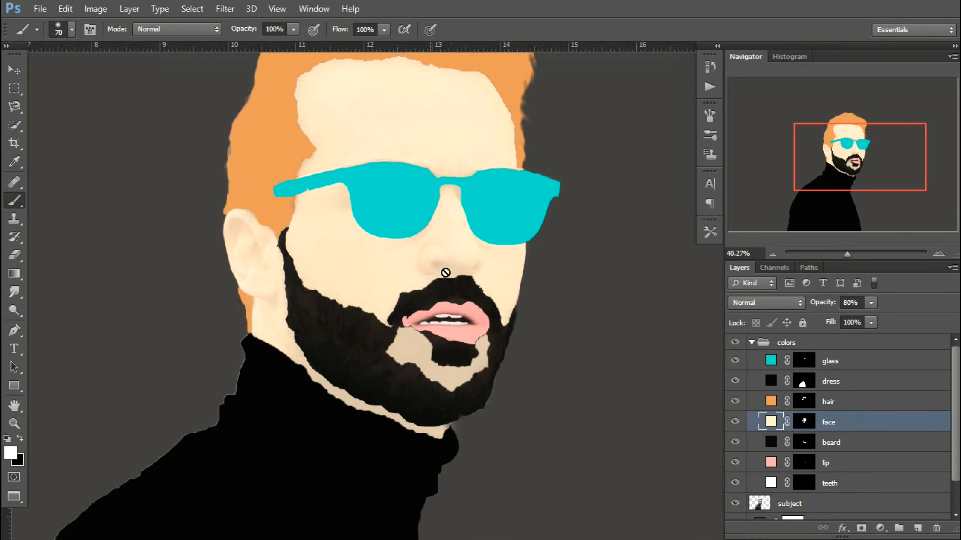
pyautogui.moveTo(433, 297); pyautogui.dragTo(410, 298)
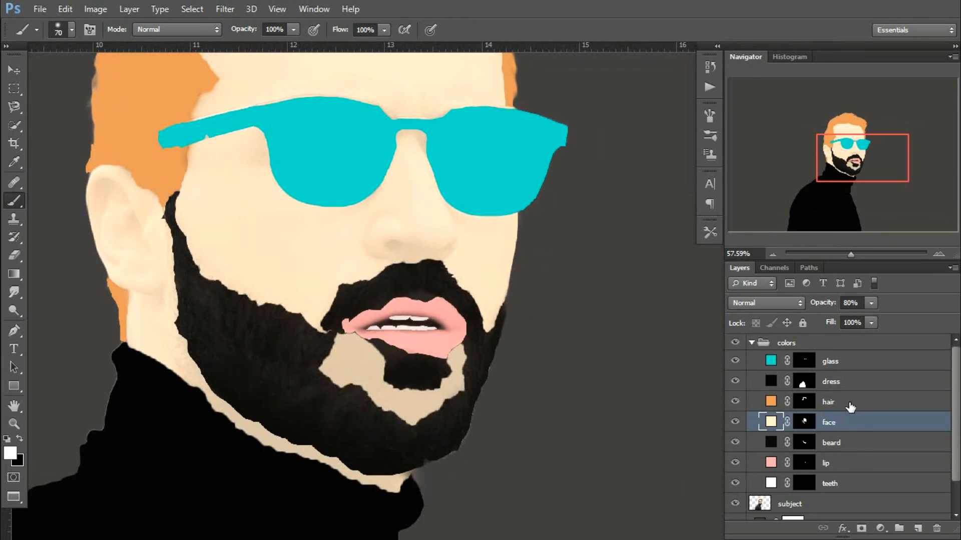
# - Set the hair layer's opacity to 85% and check the hair strands over the whole head
pyautogui.click(866, 405)
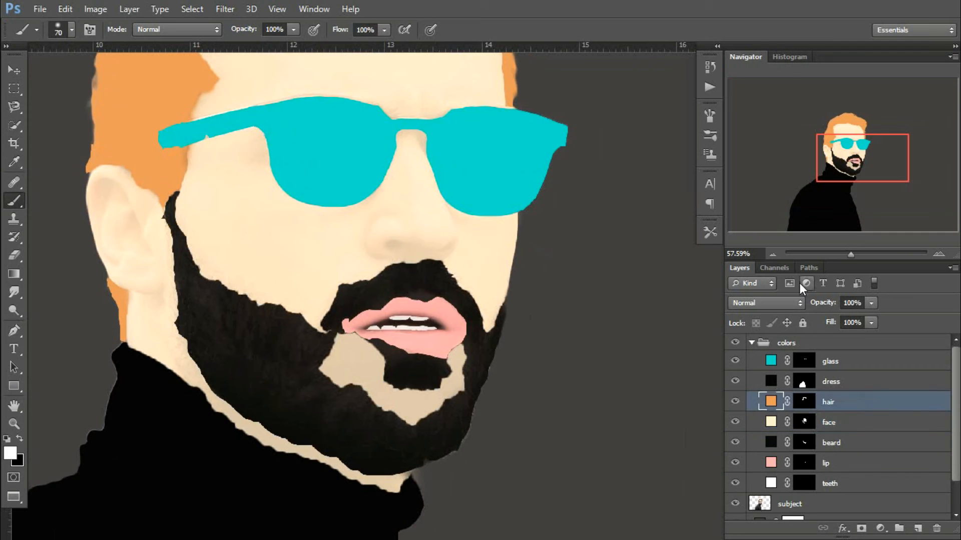
pyautogui.moveTo(831, 303); pyautogui.dragTo(827, 306)
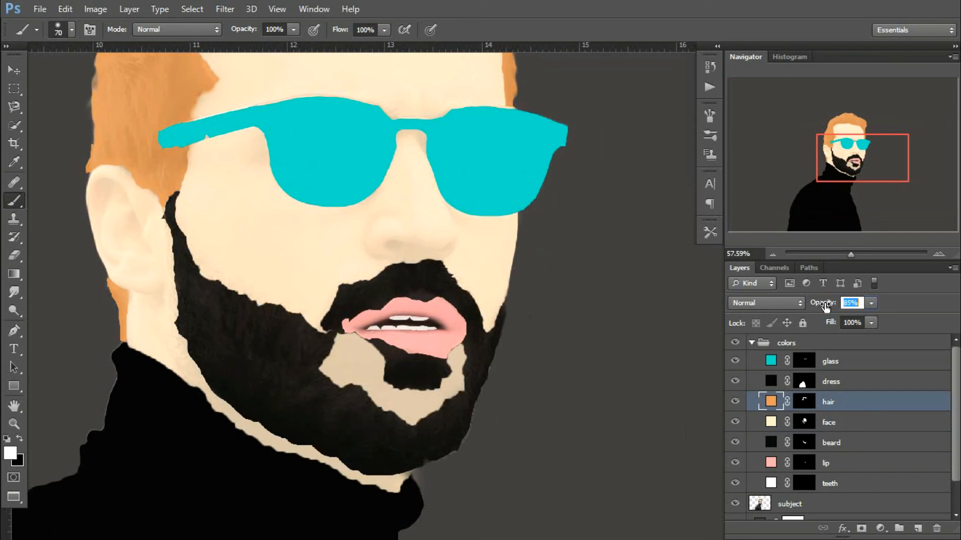
pyautogui.moveTo(588, 135); pyautogui.dragTo(607, 337)
pyautogui.scroll(-5, 589, 307)
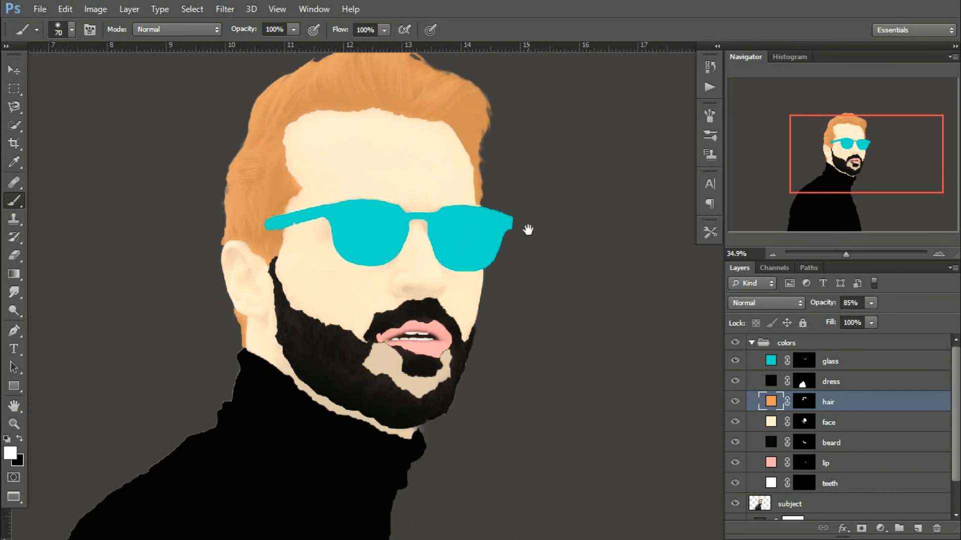
pyautogui.scroll(3, 532, 272)
pyautogui.moveTo(532, 274); pyautogui.dragTo(593, 322)
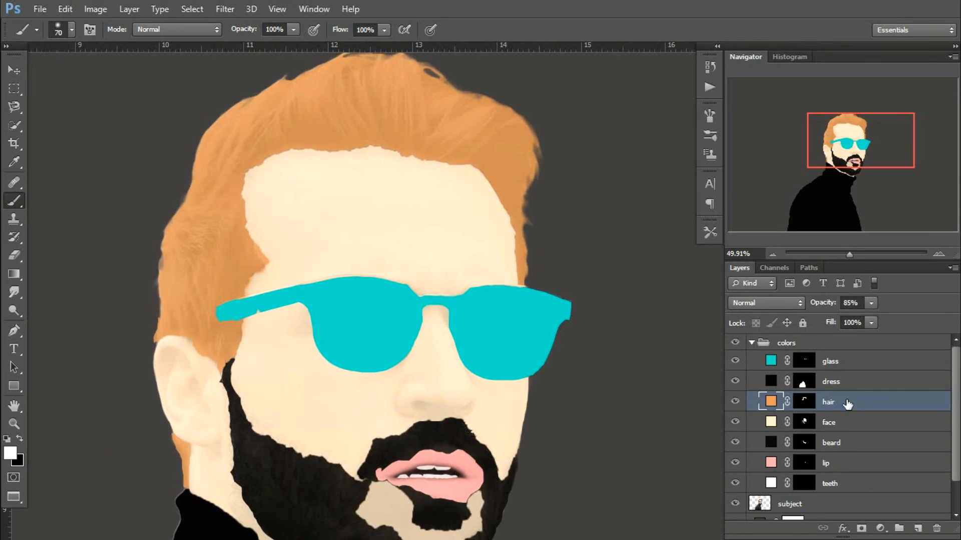
# - Set the dress layer's opacity to 94% to bring back some of the sweater's texture
pyautogui.click(851, 383)
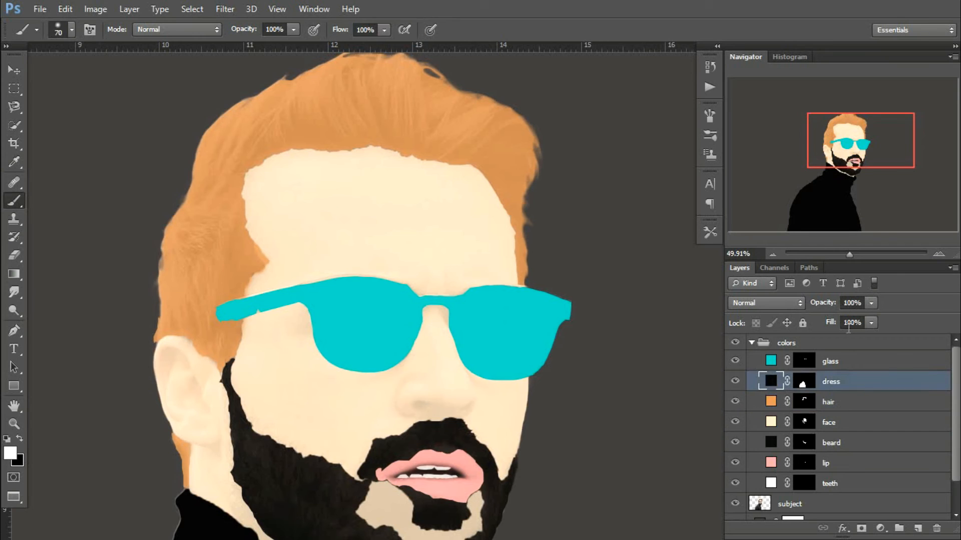
pyautogui.moveTo(535, 392); pyautogui.dragTo(635, 55)
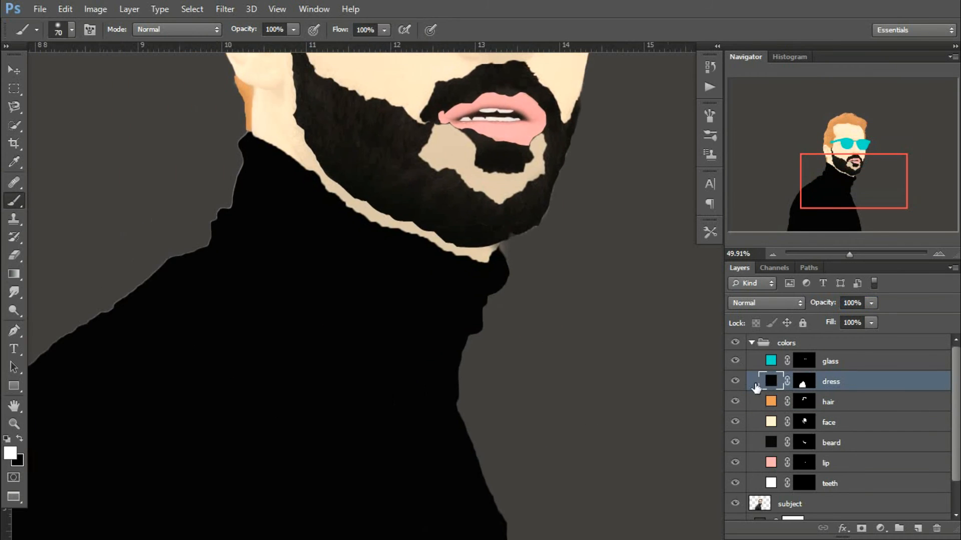
pyautogui.scroll(-2, 869, 323)
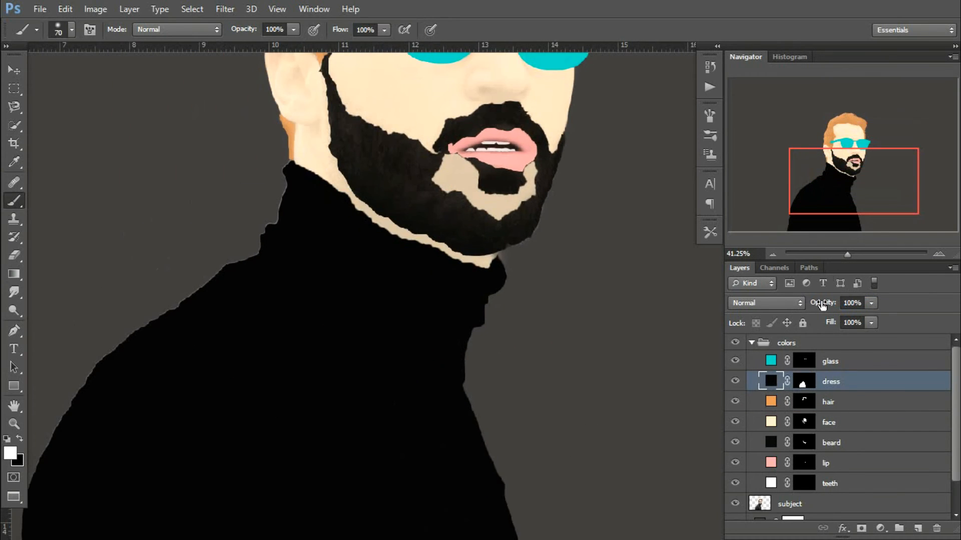
pyautogui.moveTo(824, 304); pyautogui.dragTo(819, 306)
pyautogui.moveTo(596, 367); pyautogui.dragTo(554, 415)
pyautogui.scroll(-3, 625, 385)
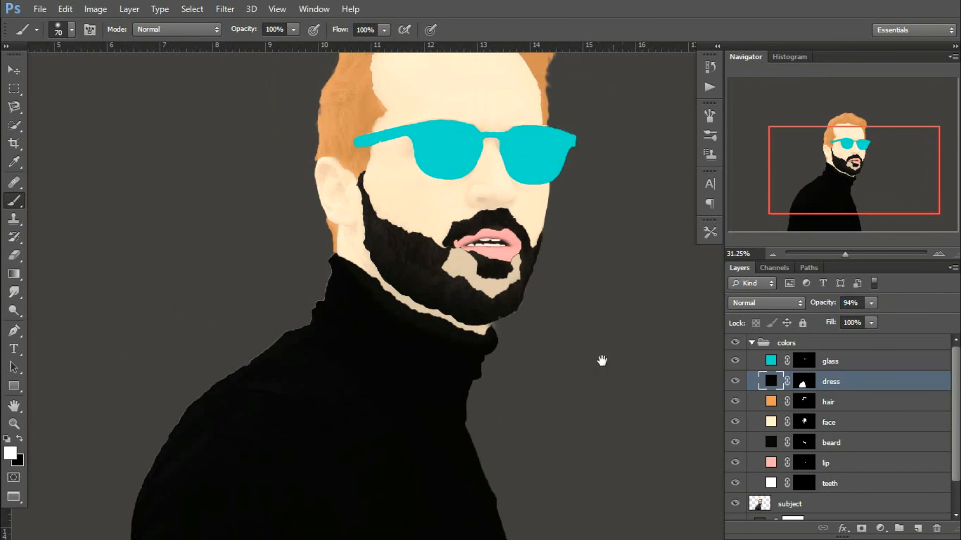
# - Set the glass layer's opacity to 85%
pyautogui.moveTo(602, 358); pyautogui.dragTo(601, 518)
pyautogui.scroll(4, 541, 378)
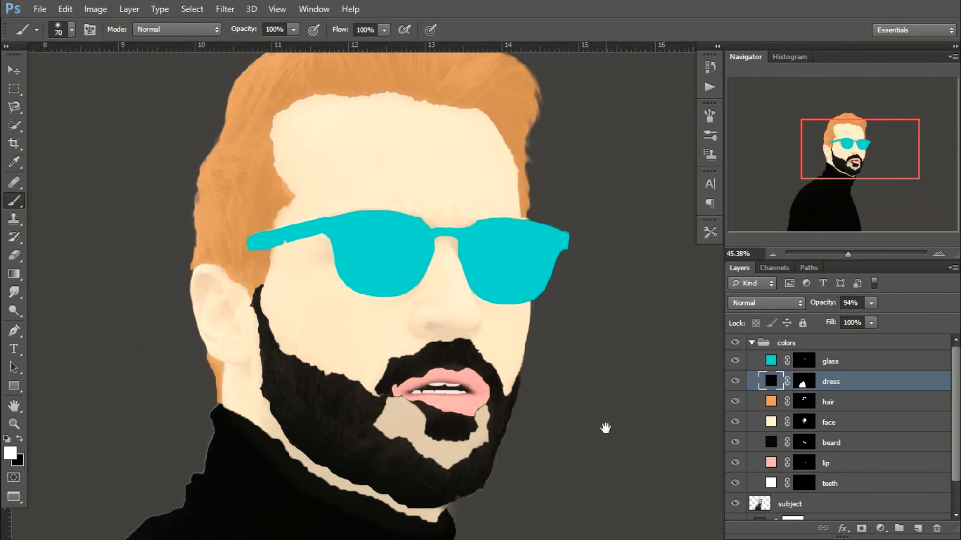
pyautogui.moveTo(605, 425); pyautogui.dragTo(606, 460)
pyautogui.click(861, 363)
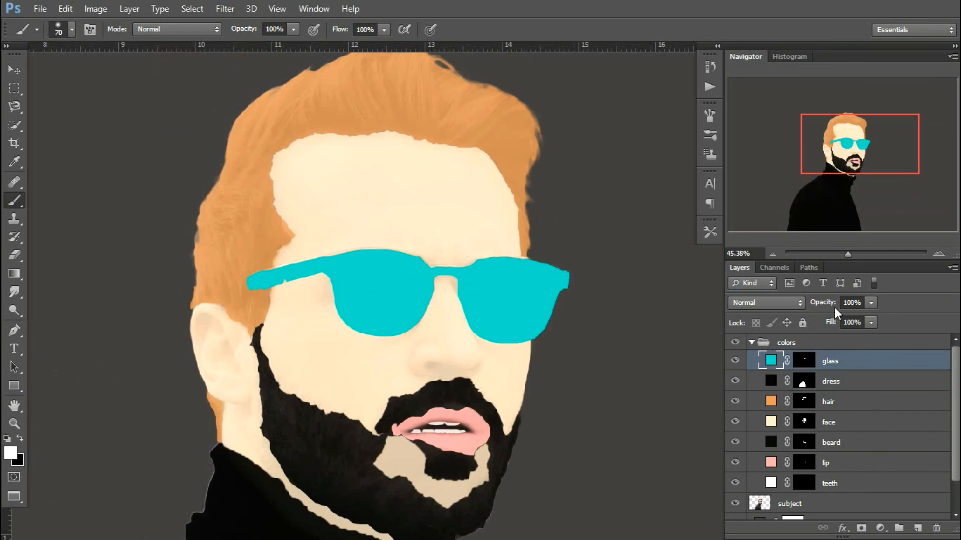
pyautogui.moveTo(830, 308); pyautogui.dragTo(829, 307)
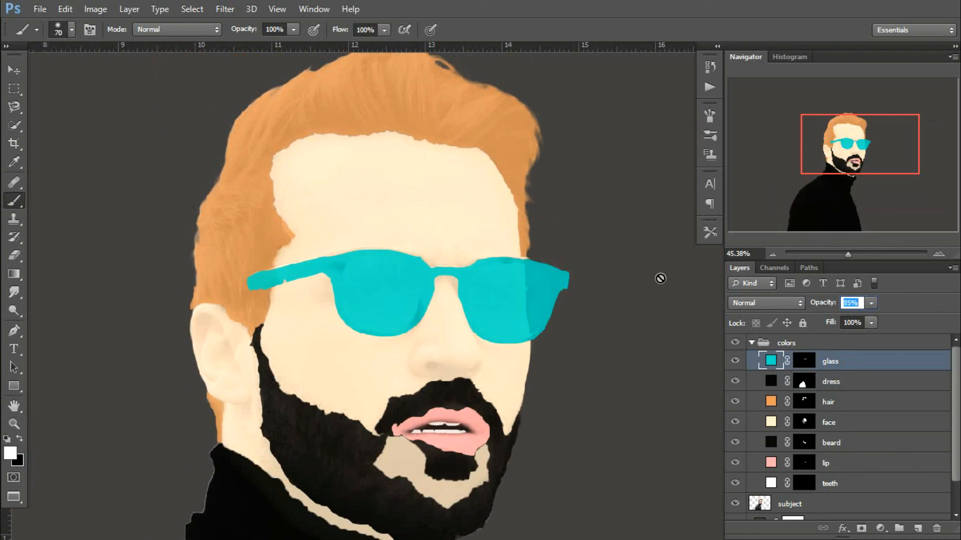
# - View the whole image, collapse the colors group, and toggle its visibility off and on to compare with the photo
pyautogui.hotkey('ctrl', '0')
pyautogui.click(757, 345)
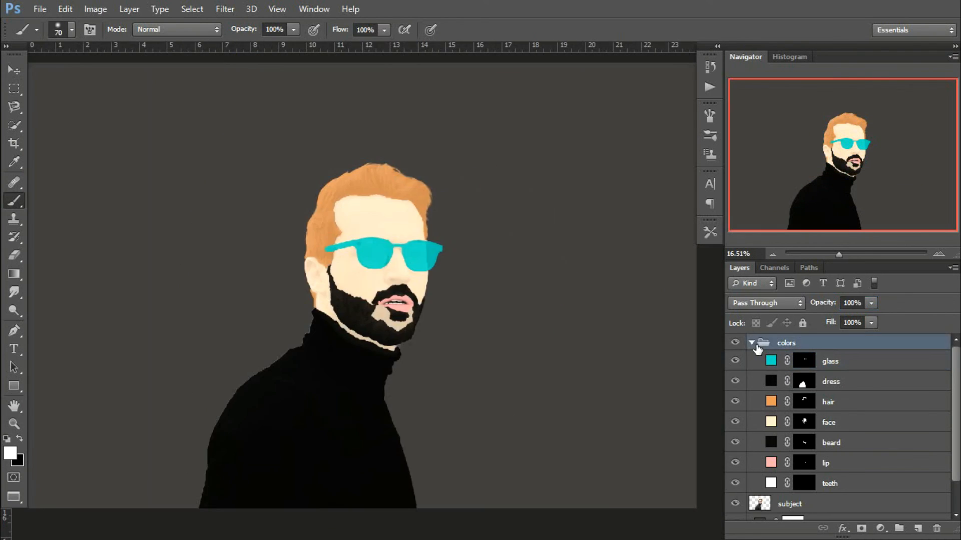
pyautogui.click(752, 345)
pyautogui.click(735, 345)
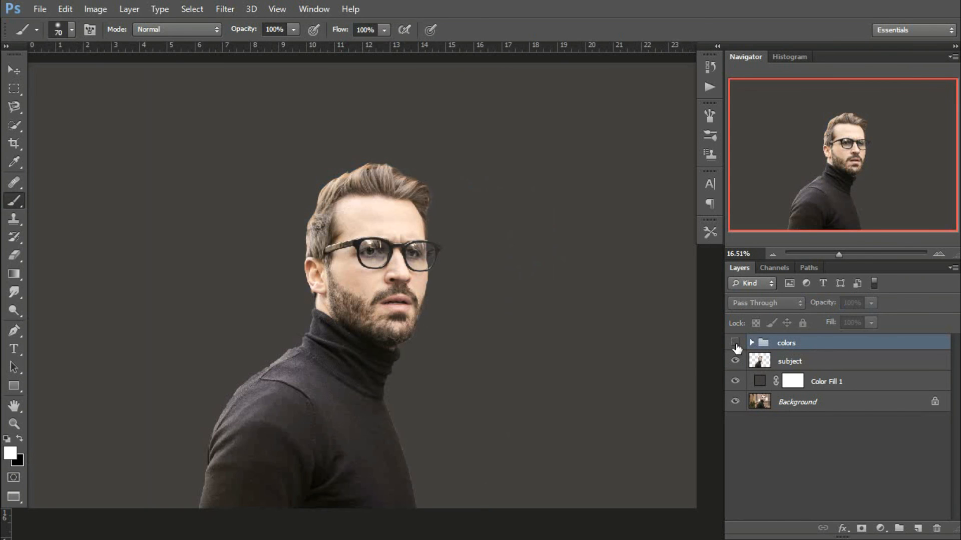
pyautogui.click(735, 343)
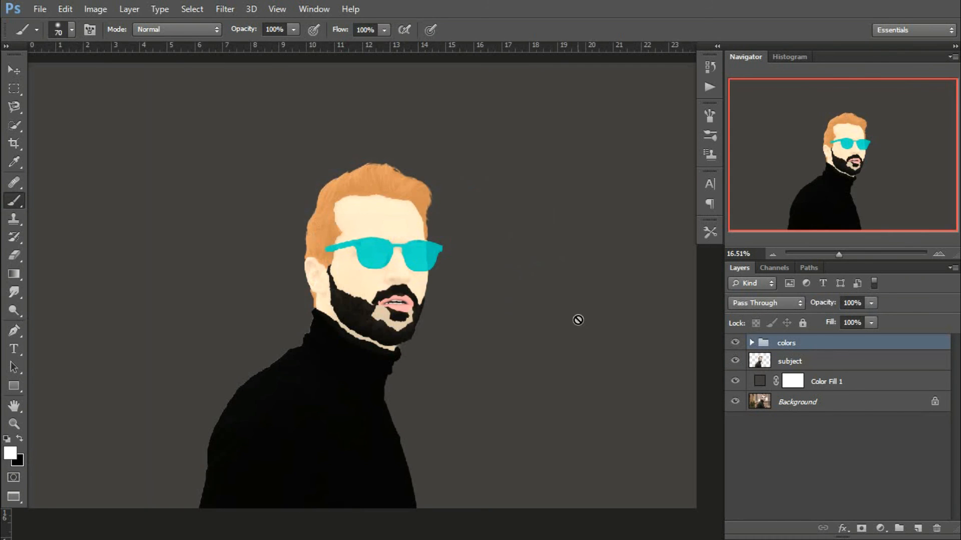
# - Move the sunburst Layer 1 below the subject layer and scale it to about 920% by 819%, filling the whole canvas
pyautogui.scroll(-1, 488, 332)
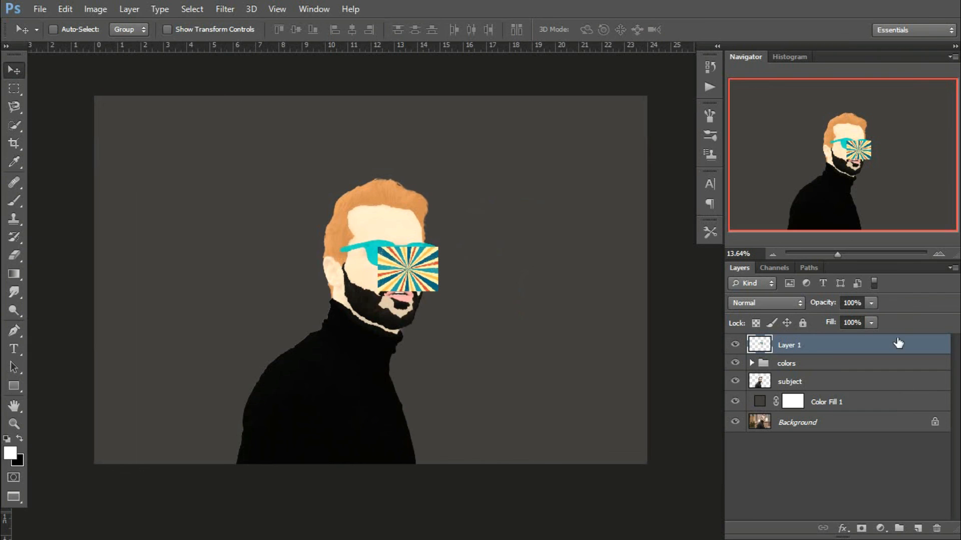
pyautogui.moveTo(897, 350); pyautogui.dragTo(896, 392)
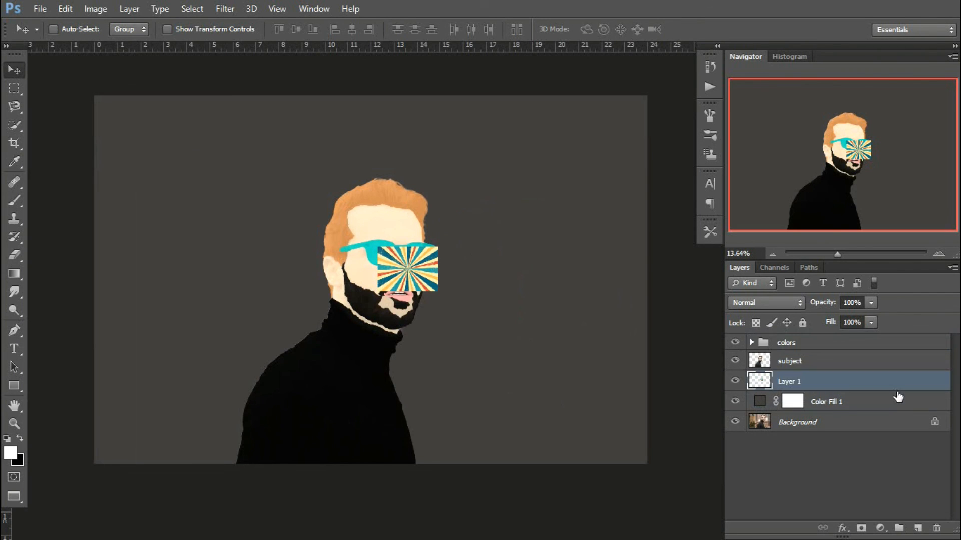
pyautogui.hotkey('ctrl', 't')
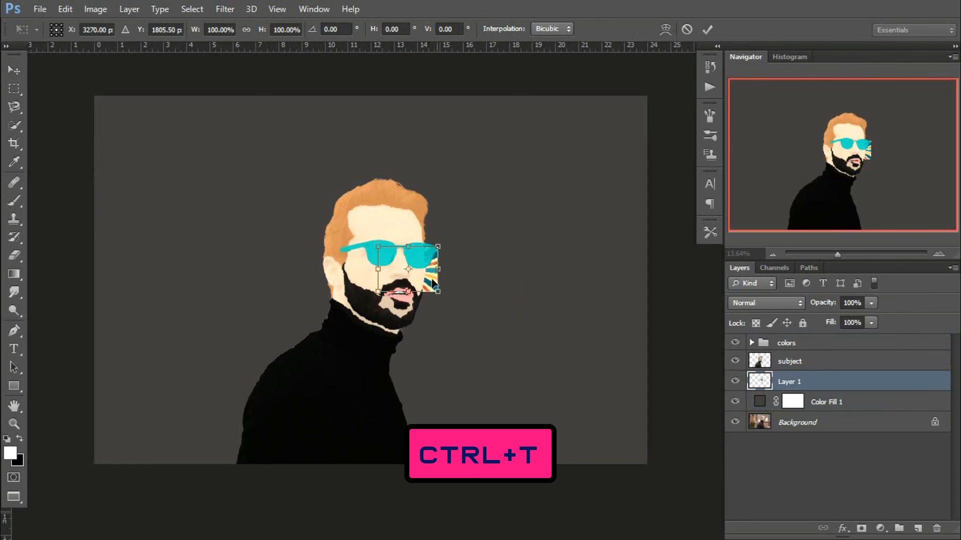
pyautogui.moveTo(407, 269); pyautogui.dragTo(670, 475)
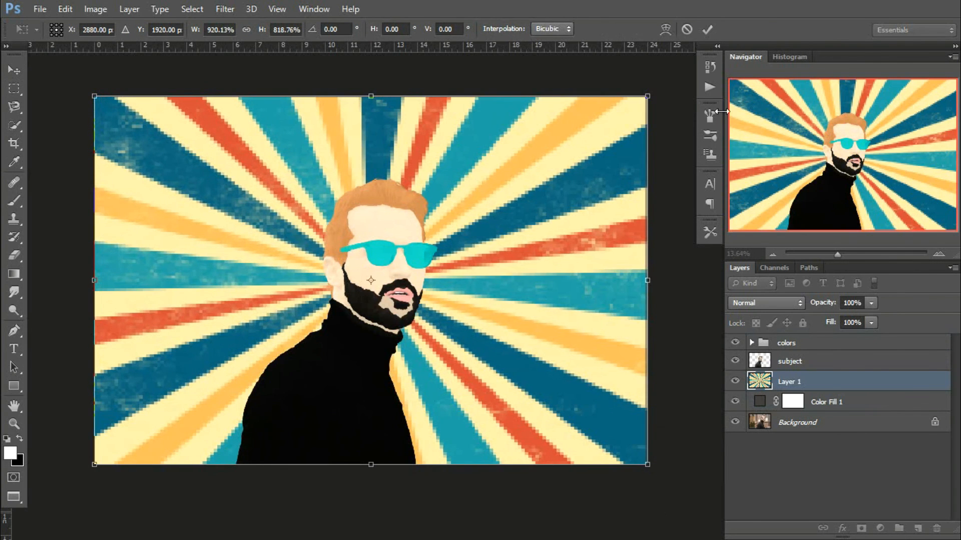
pyautogui.click(707, 30)
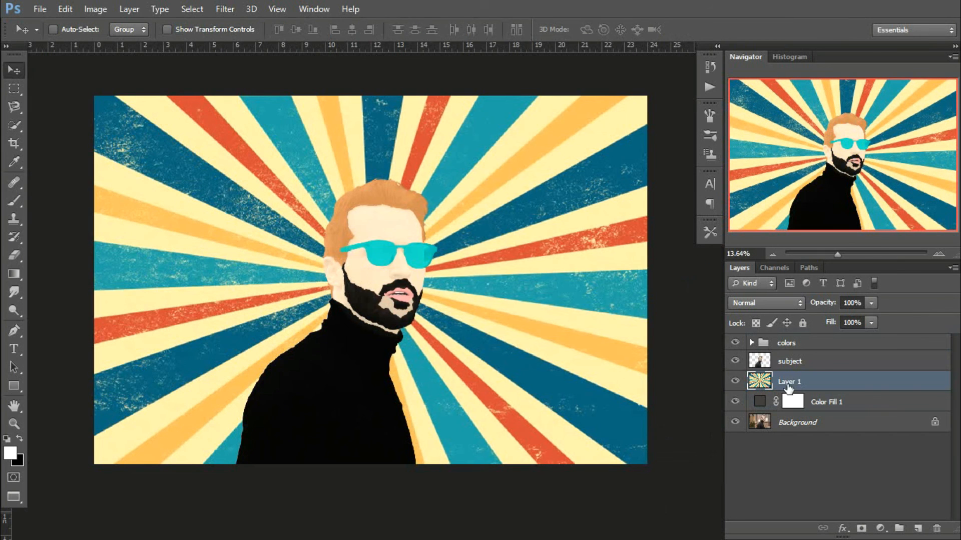
# - Select the subject layer together with the colors group, move the figure slightly down, and deselect the layers
pyautogui.click(850, 360)
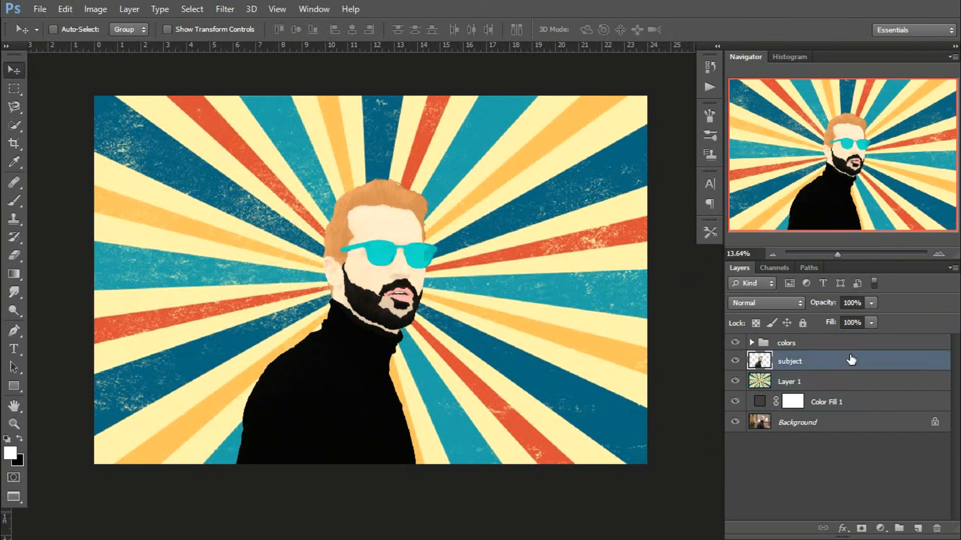
pyautogui.keyDown('shift'); pyautogui.click(845, 343); pyautogui.keyUp('shift')
pyautogui.moveTo(368, 245); pyautogui.dragTo(396, 278)
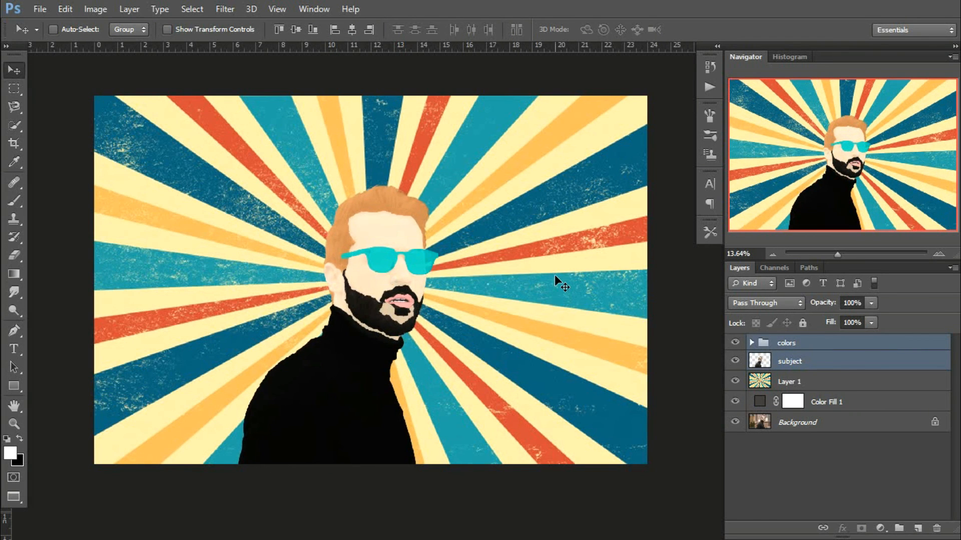
pyautogui.click(848, 490)
# - Add a Gradient Map adjustment above the sunburst Layer 1 and open its gradient for editing
pyautogui.click(852, 385)
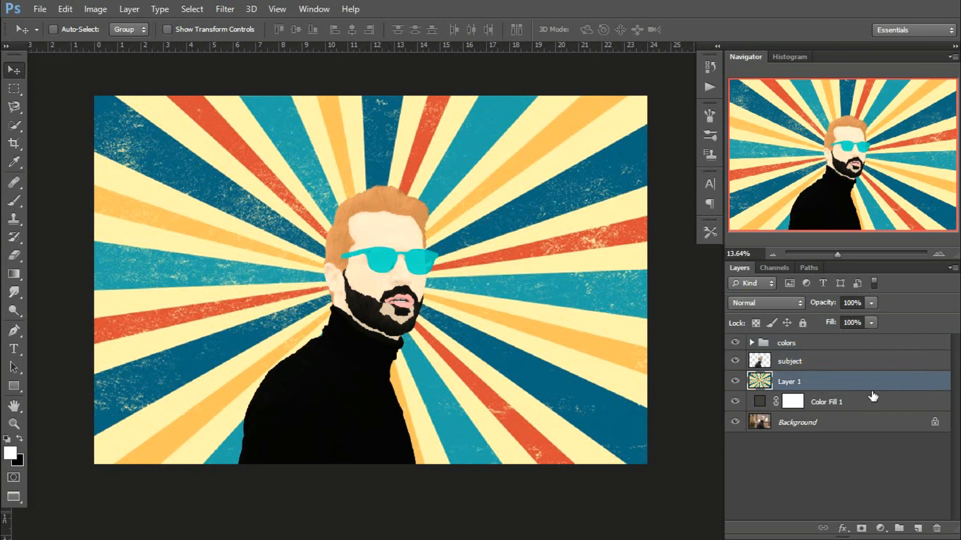
pyautogui.click(880, 528)
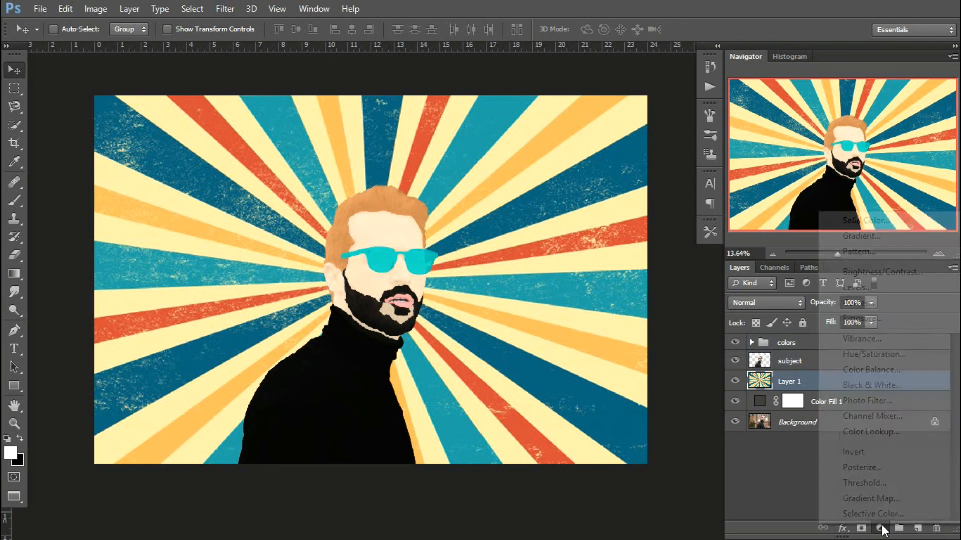
pyautogui.click(880, 499)
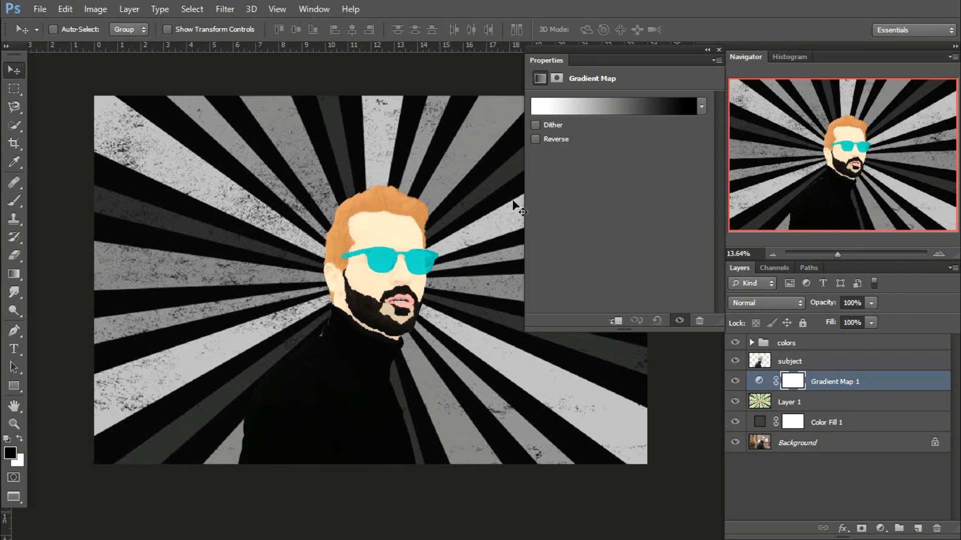
pyautogui.click(645, 109)
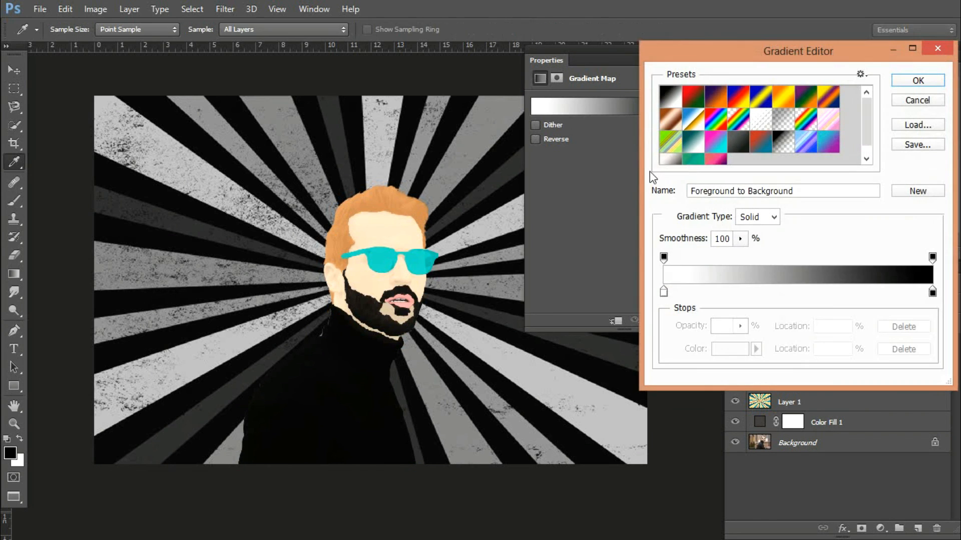
# - Try several gradient presets on the sunburst, including Violet, Orange, blue purple, studio bg, lighting gradient and purple pink
pyautogui.click(693, 97)
pyautogui.click(716, 98)
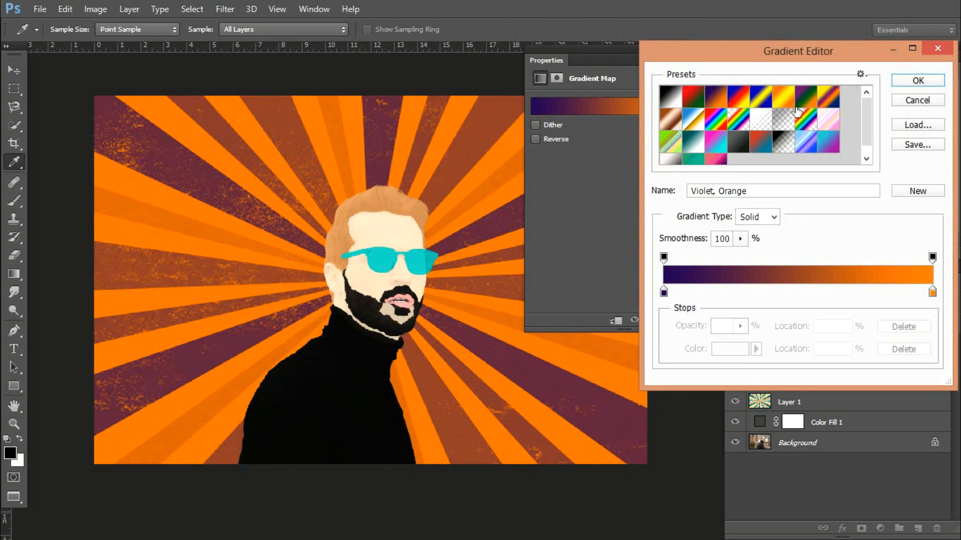
pyautogui.click(826, 146)
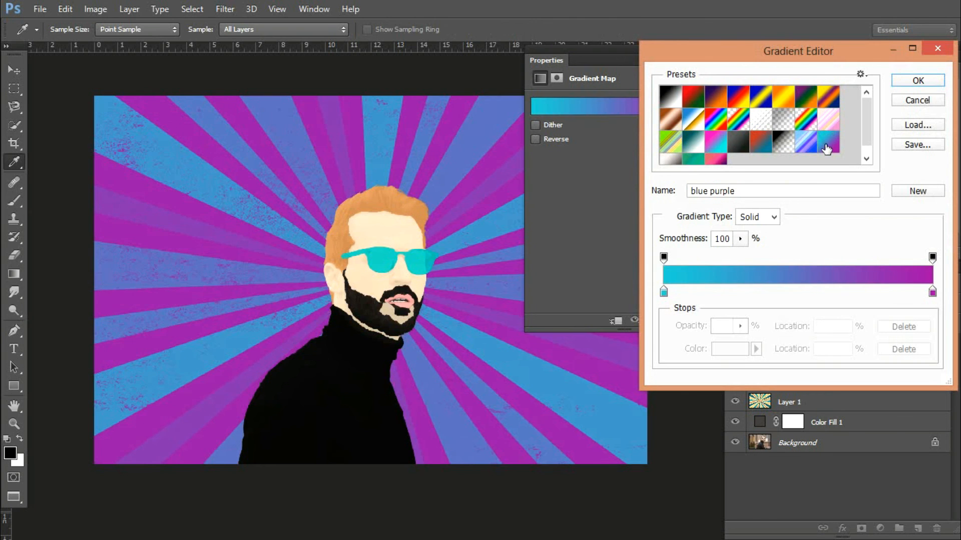
pyautogui.click(761, 144)
pyautogui.click(740, 146)
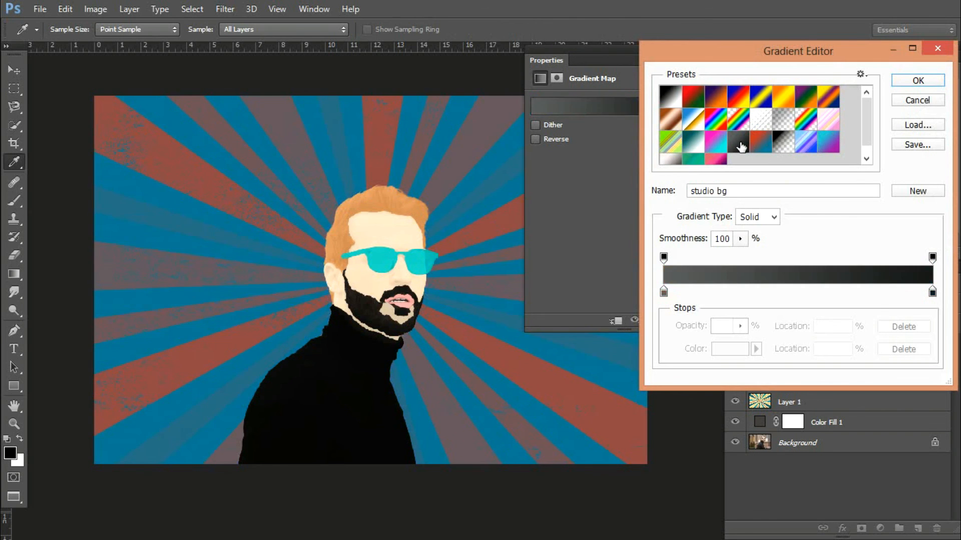
pyautogui.click(717, 143)
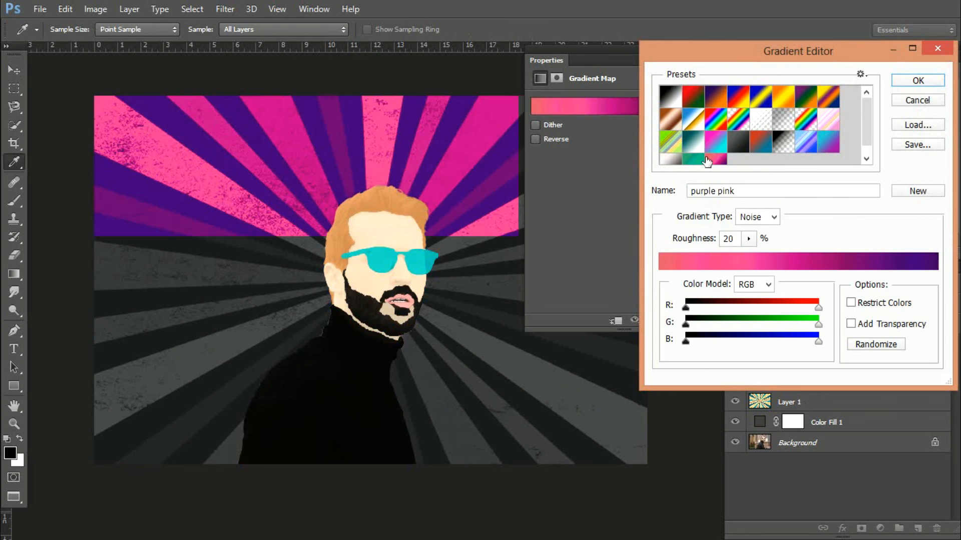
pyautogui.click(694, 158)
pyautogui.click(716, 158)
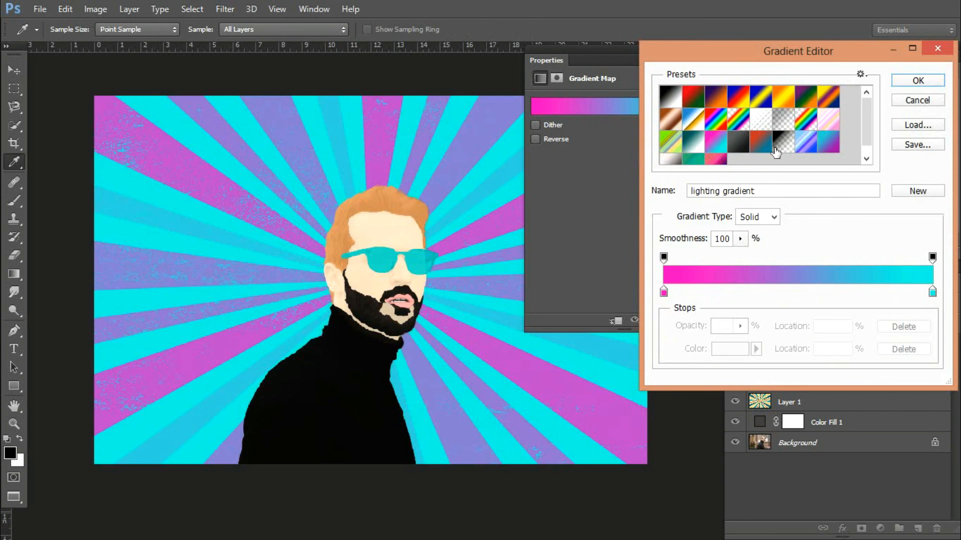
pyautogui.click(806, 142)
# - Apply the blue purple preset to the gradient map and reverse the gradient
pyautogui.click(831, 144)
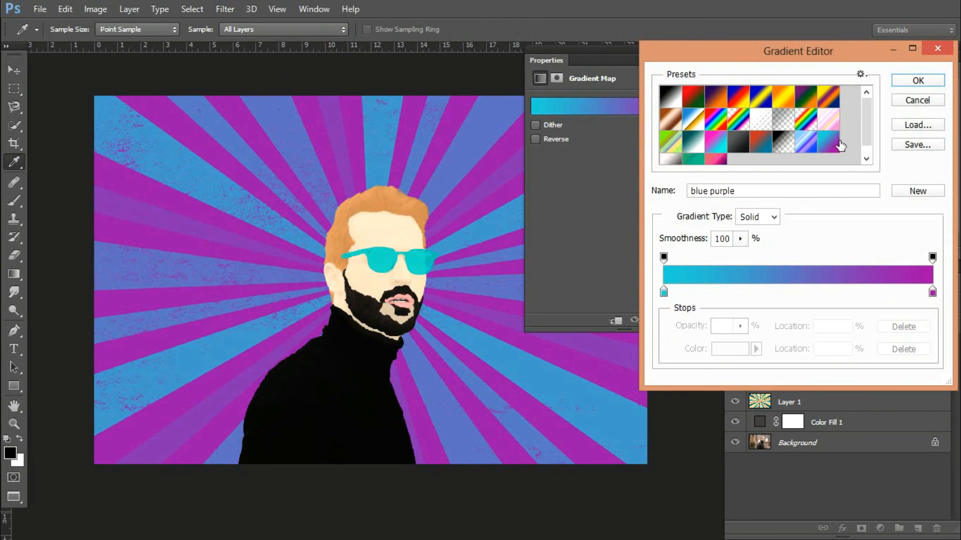
pyautogui.click(918, 81)
pyautogui.click(547, 142)
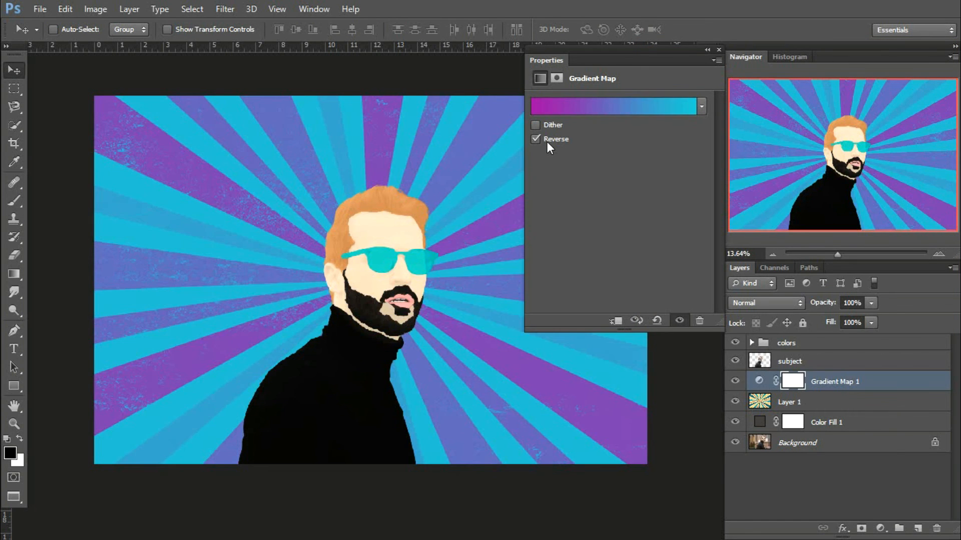